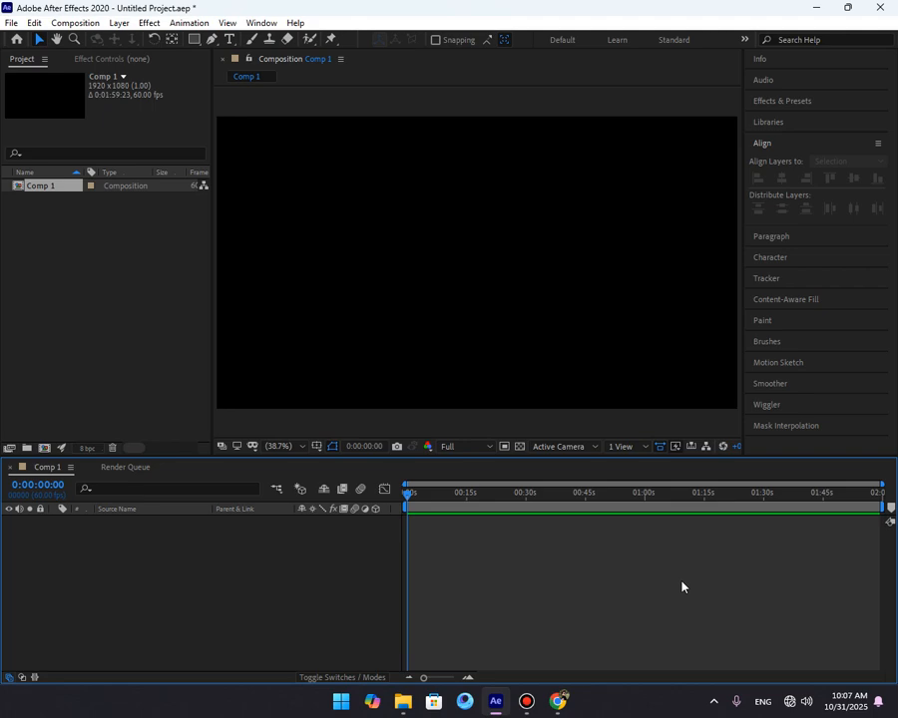
Create a text layer in the composition reading "Animation".
key("ctrl+t")
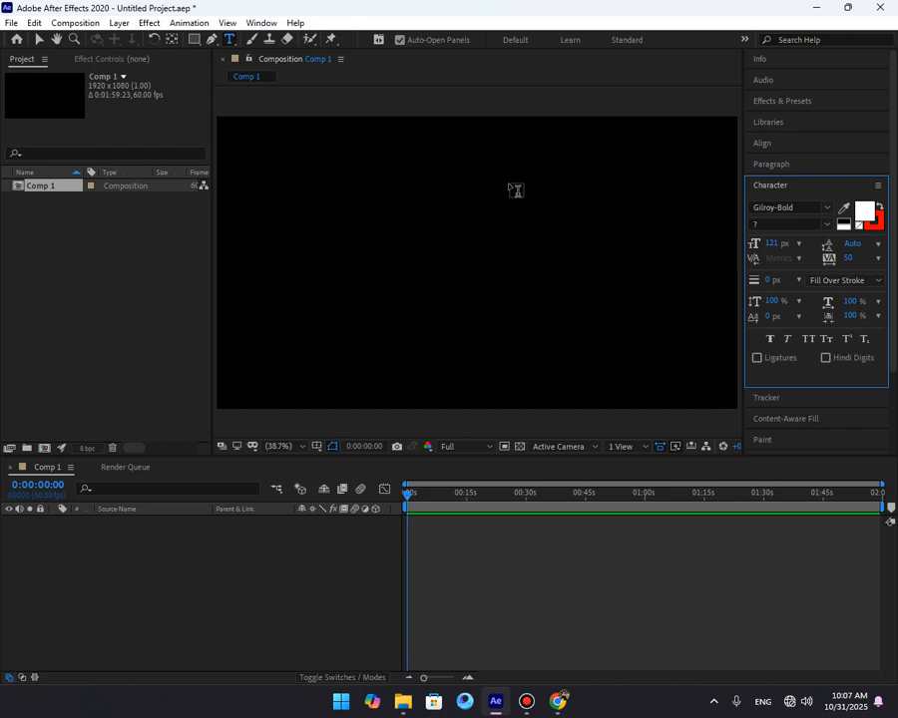
left_click(445, 246)
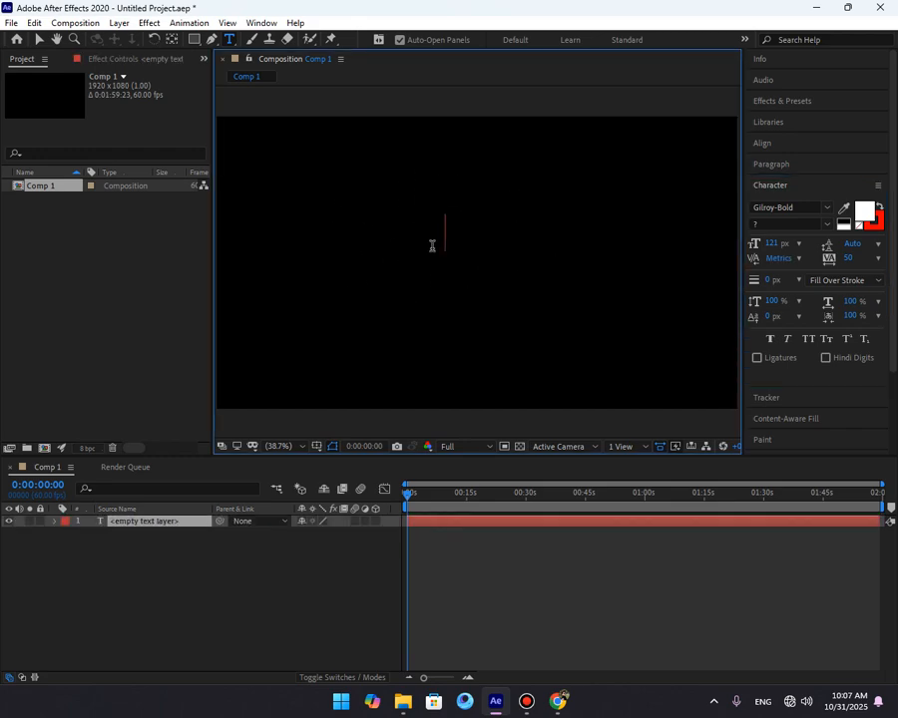
type("An")
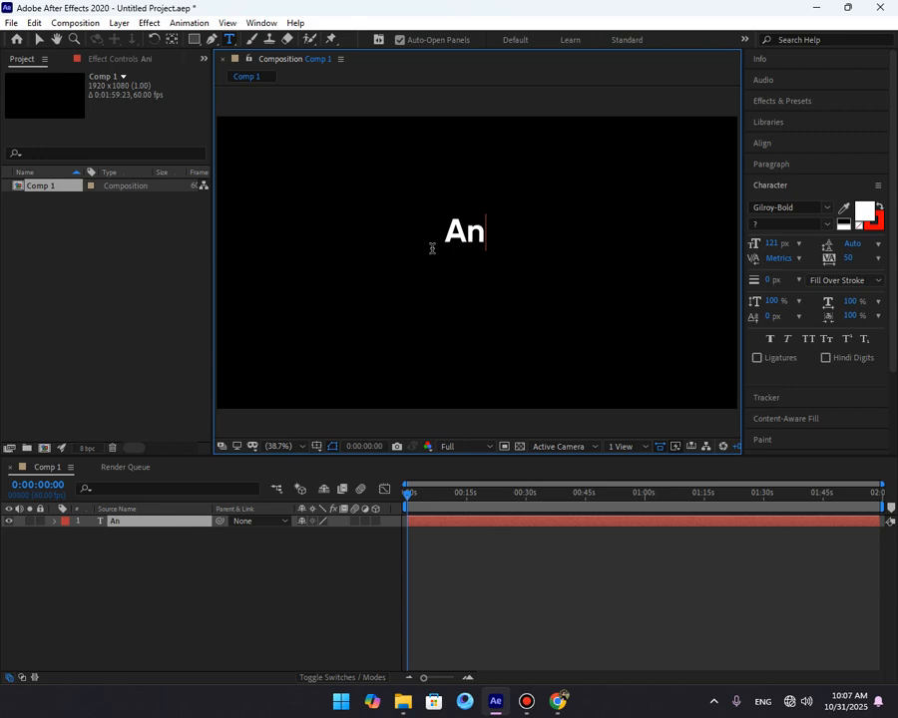
type("imation")
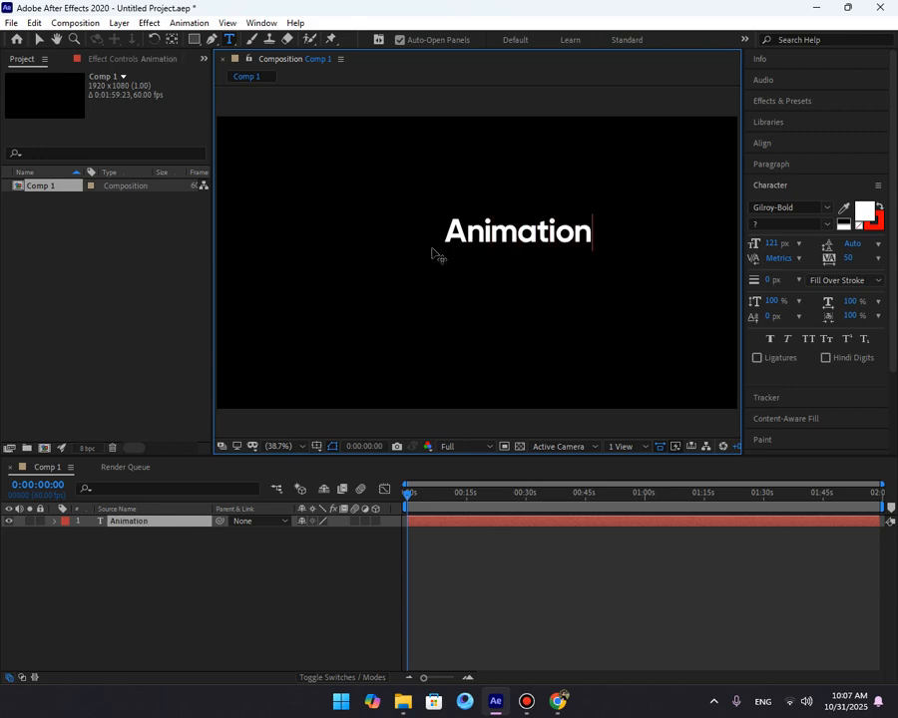
Insert the word "Text" before "Animation" so the layer reads "Text Animation".
left_click_drag(435, 254, 636, 251)
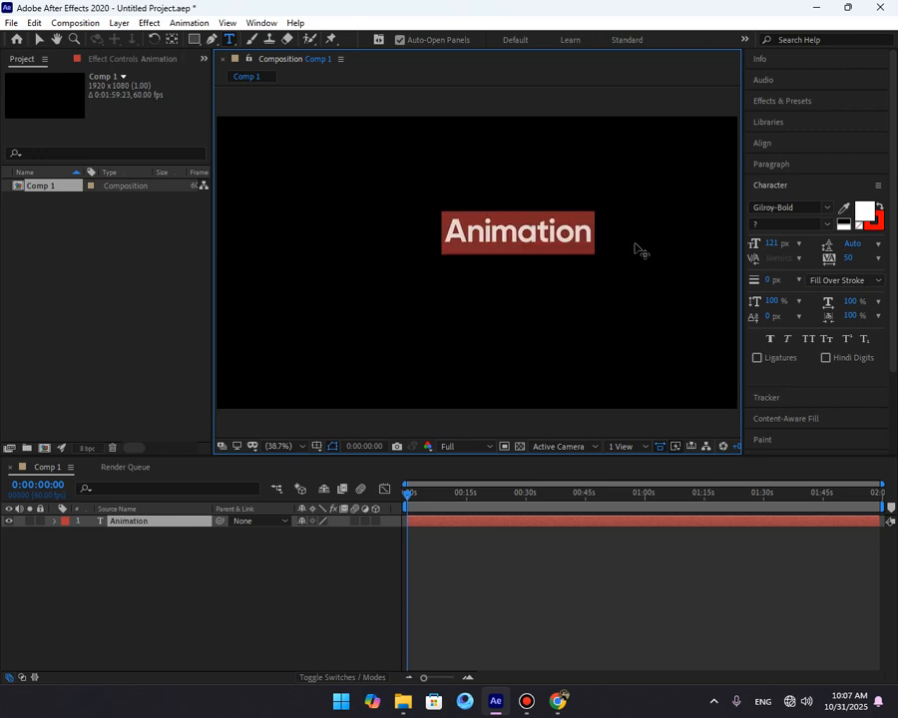
left_click(448, 224)
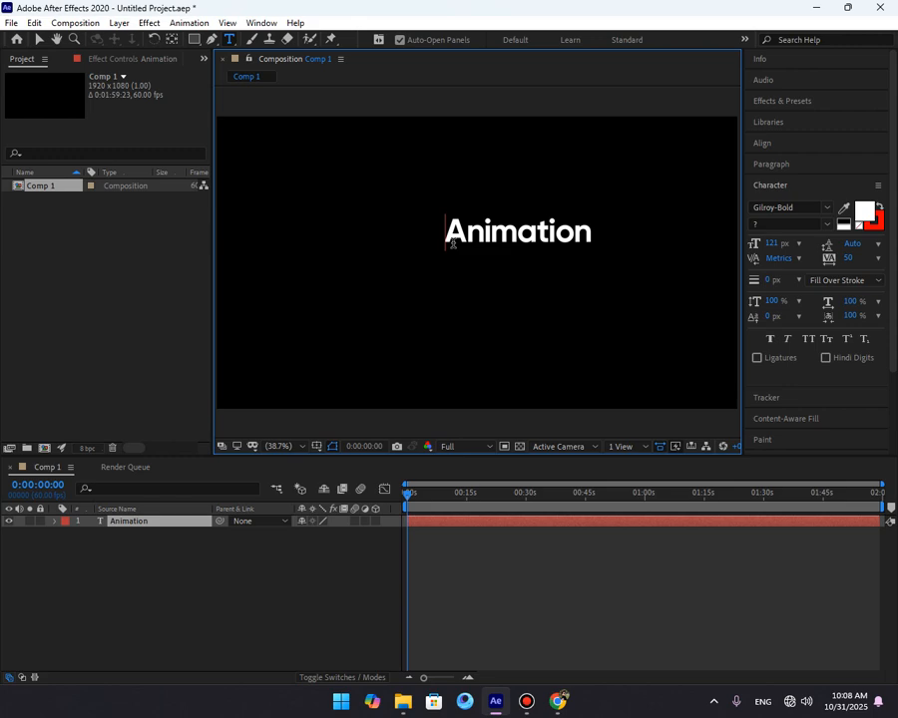
type("Tex")
key("BackSpace")
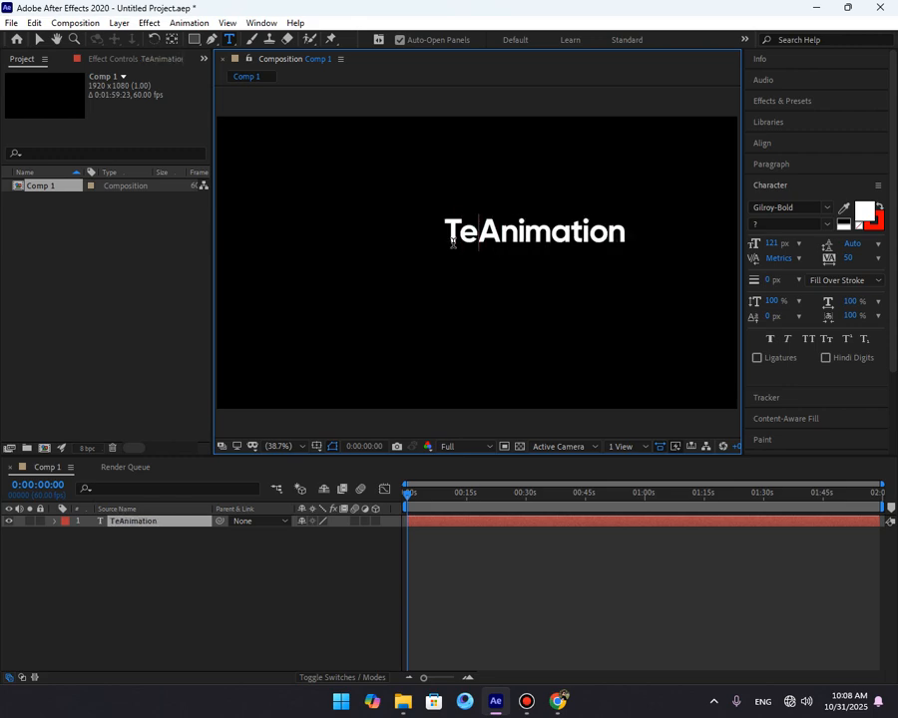
type("xt")
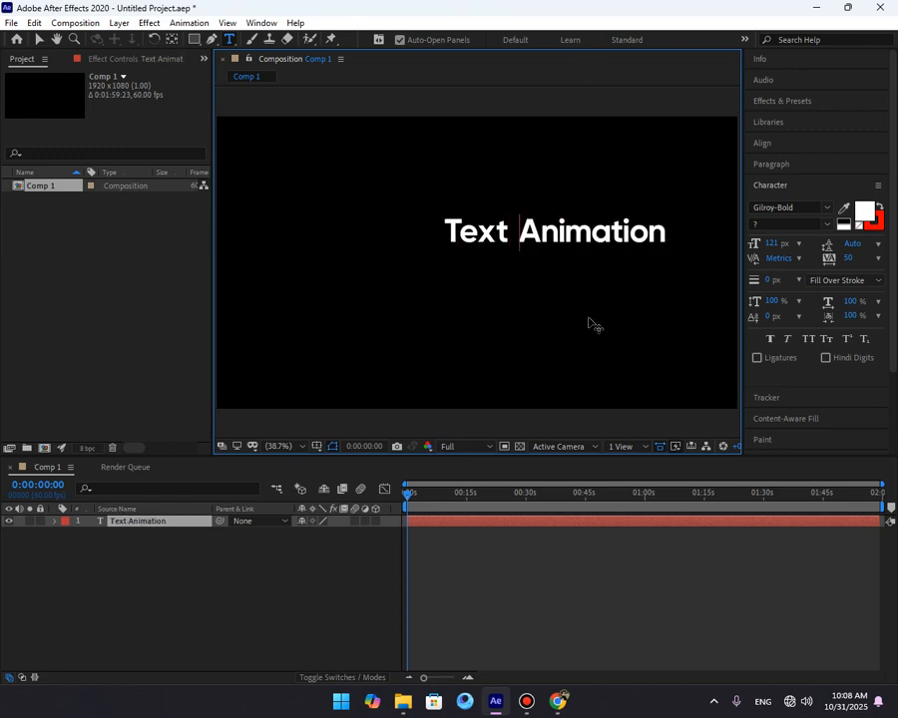
Select the text layer and align it to the horizontal and vertical centre of the composition.
left_click(588, 572)
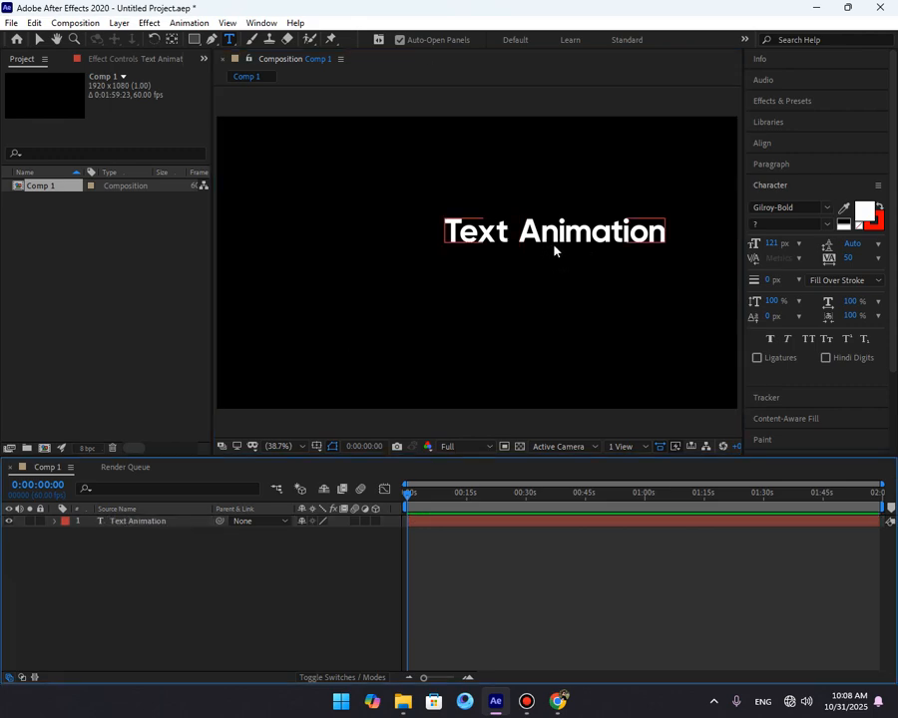
key("v")
left_click(554, 250)
left_click(775, 147)
left_click(781, 178)
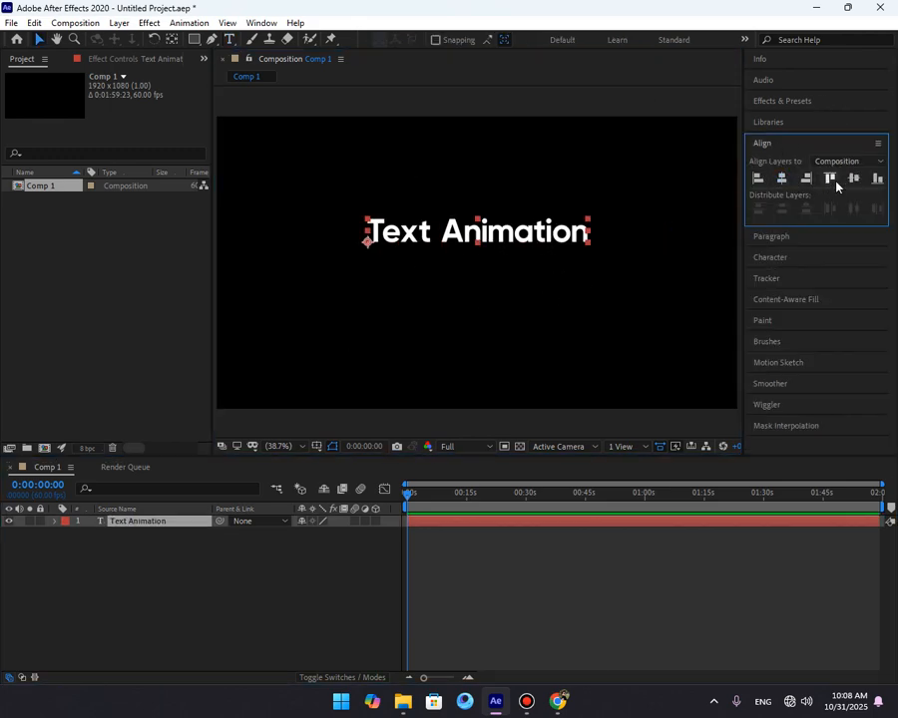
left_click(853, 178)
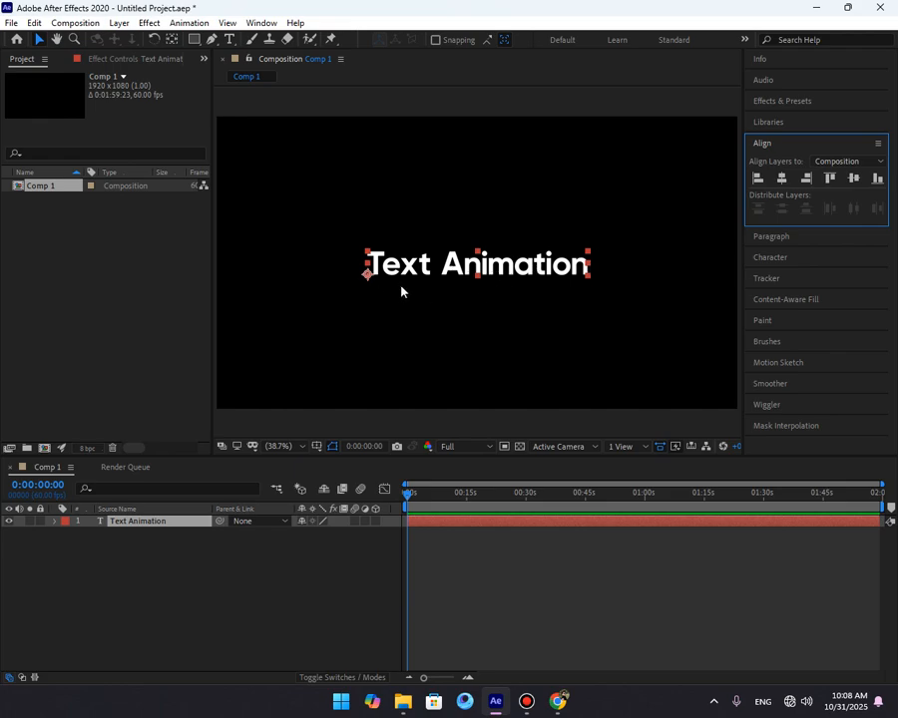
Centre the text layer's anchor point on its content and re-centre the layer horizontally.
key("ctrl+alt+Home")
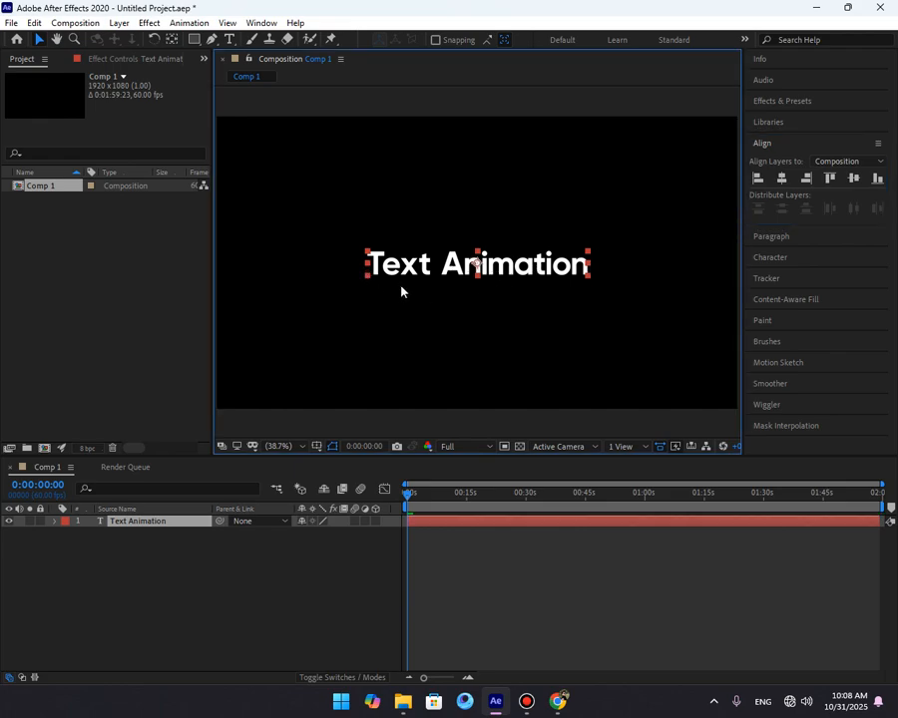
left_click(779, 179)
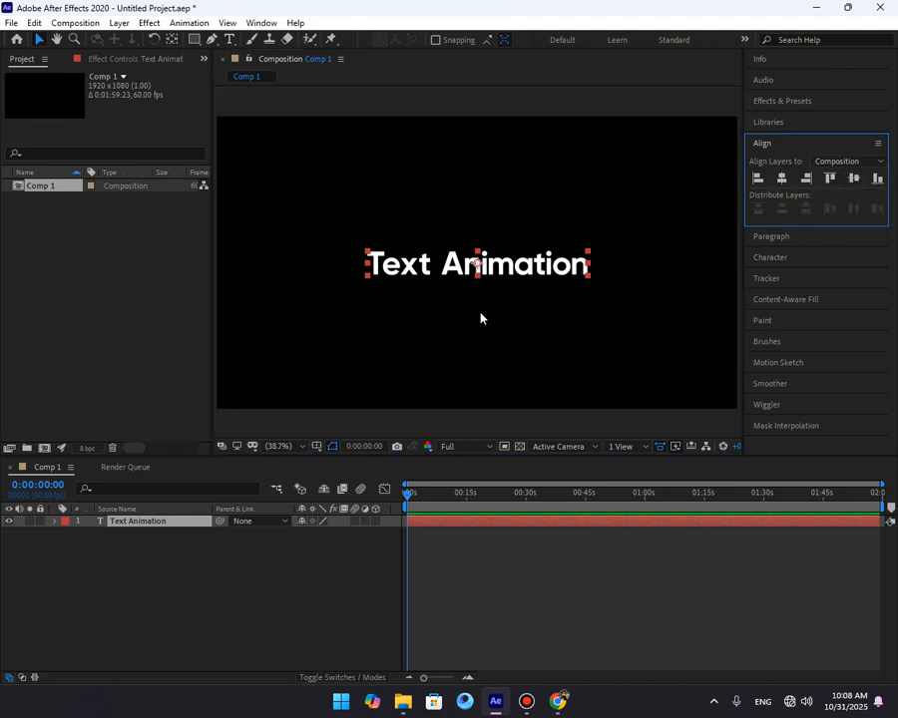
left_click(531, 585)
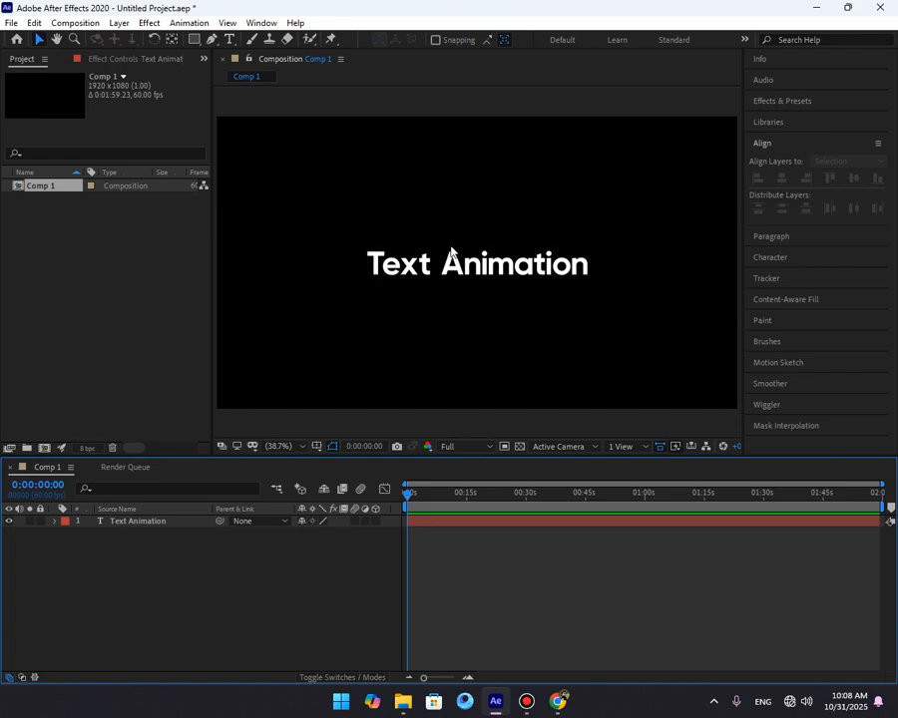
Expand the text layer's Transform properties in the timeline.
double_click(480, 262)
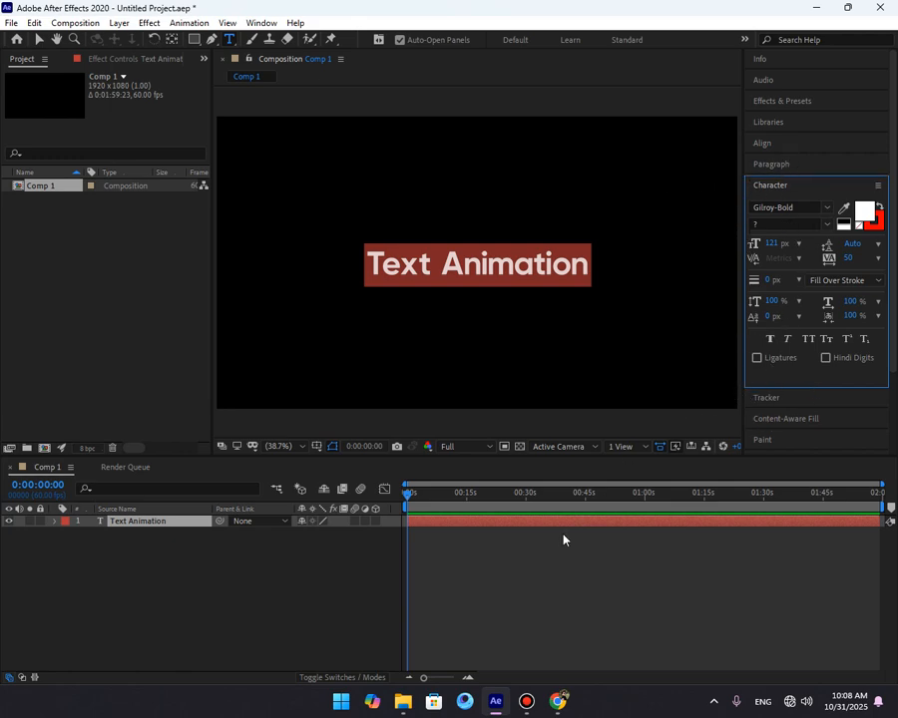
left_click(502, 561)
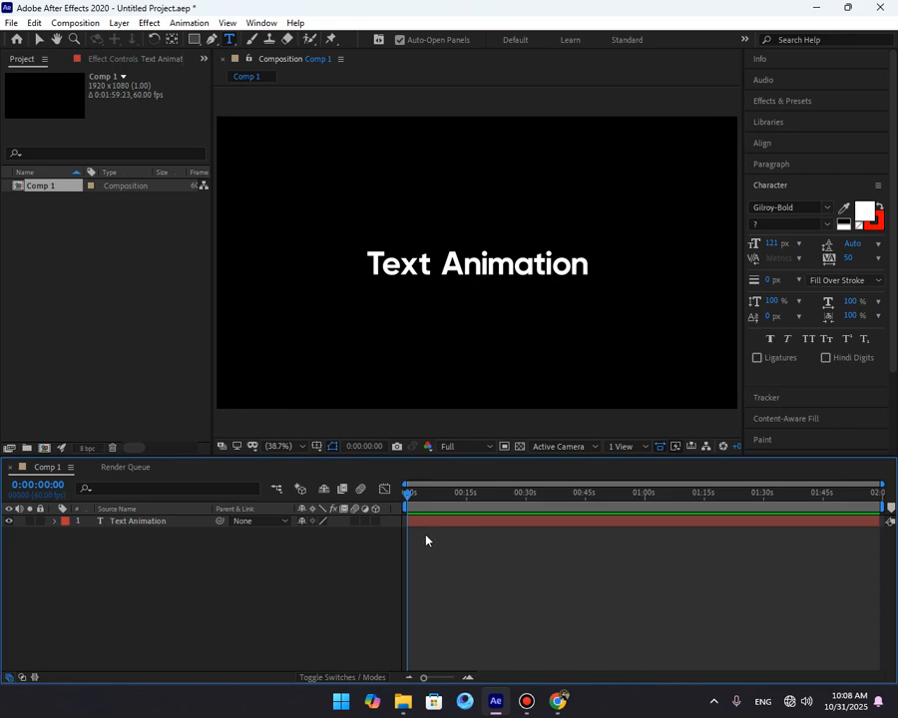
left_click(183, 529)
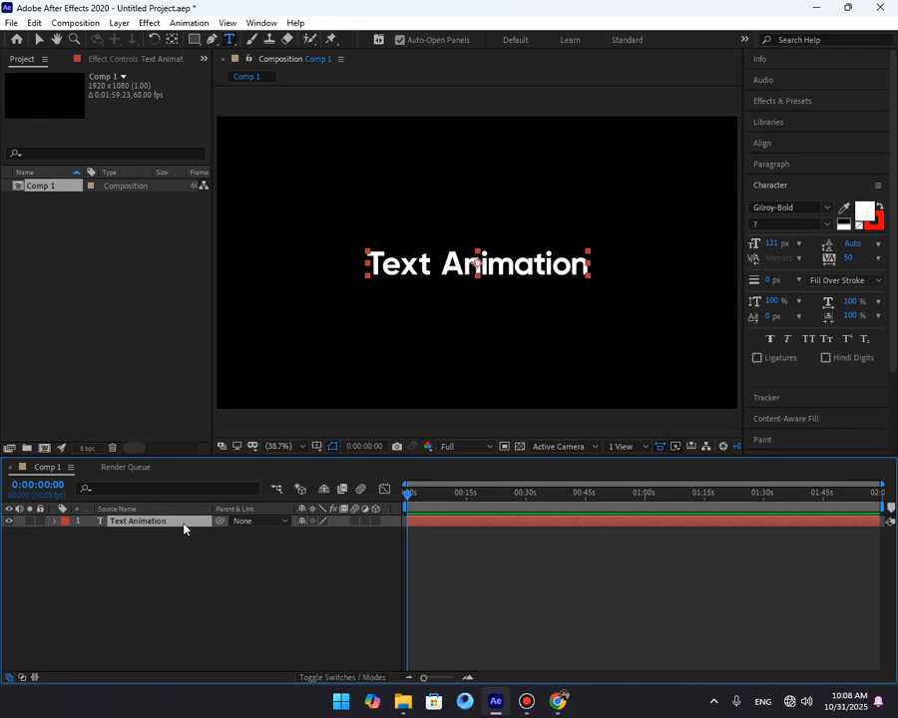
left_click(55, 522)
left_click(68, 545)
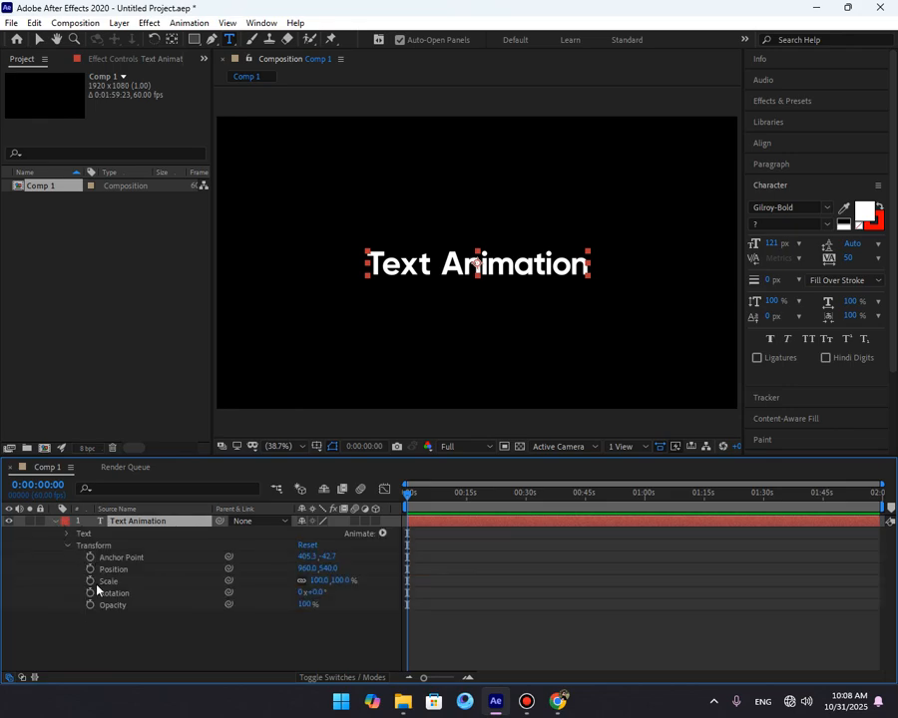
left_click(120, 637)
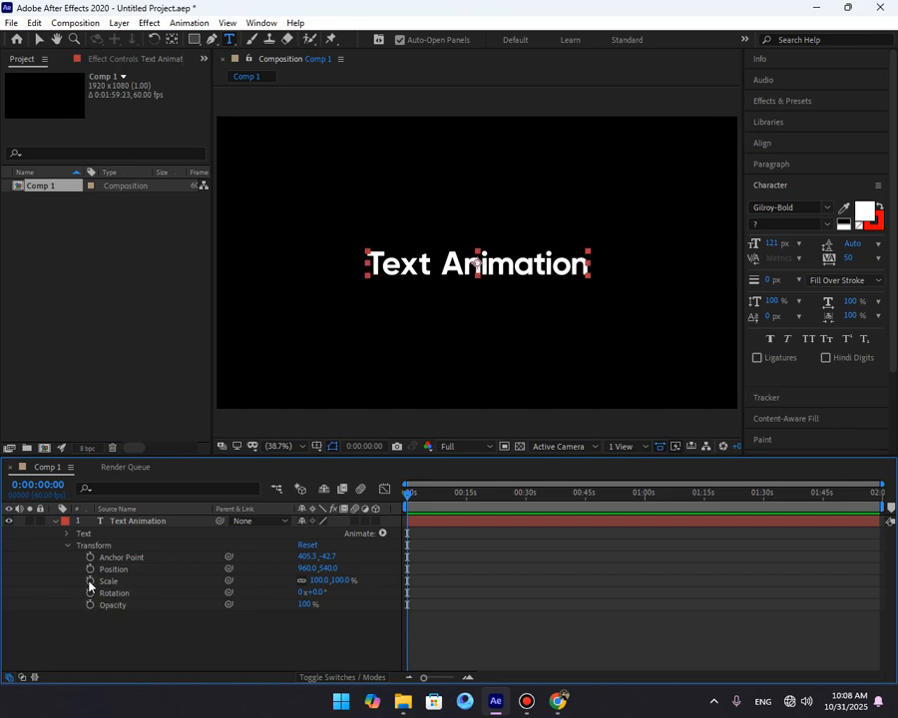
Set Scale keyframes at 0:00:00:00 and 0:00:00:40 for the text layer.
left_click(91, 580)
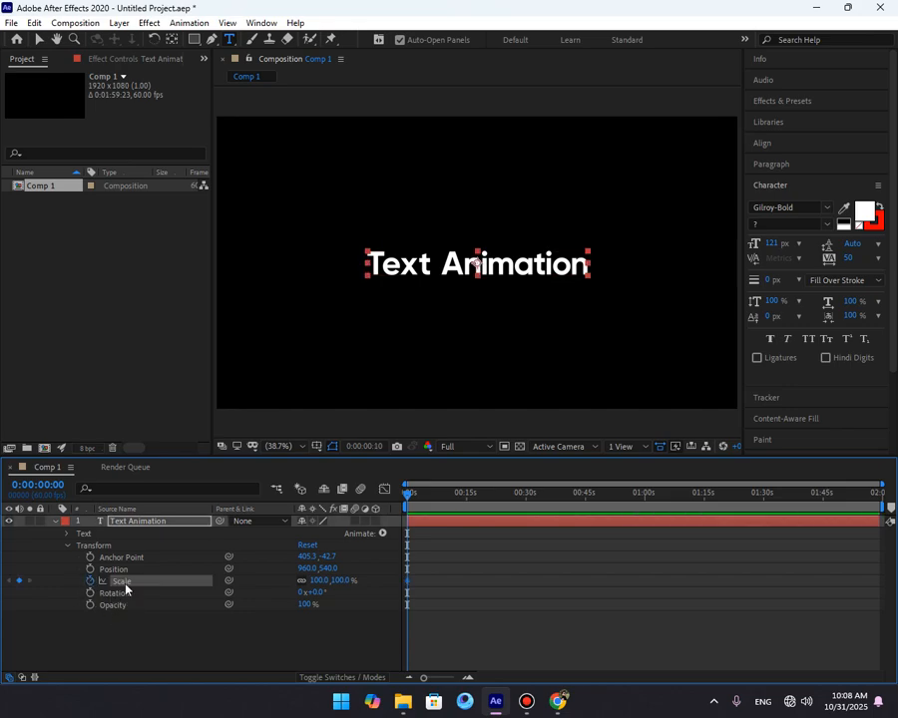
key("shift+Page_Down")
key("shift+Page_Down")
key("shift+Page_Down")
key("shift+Page_Down")
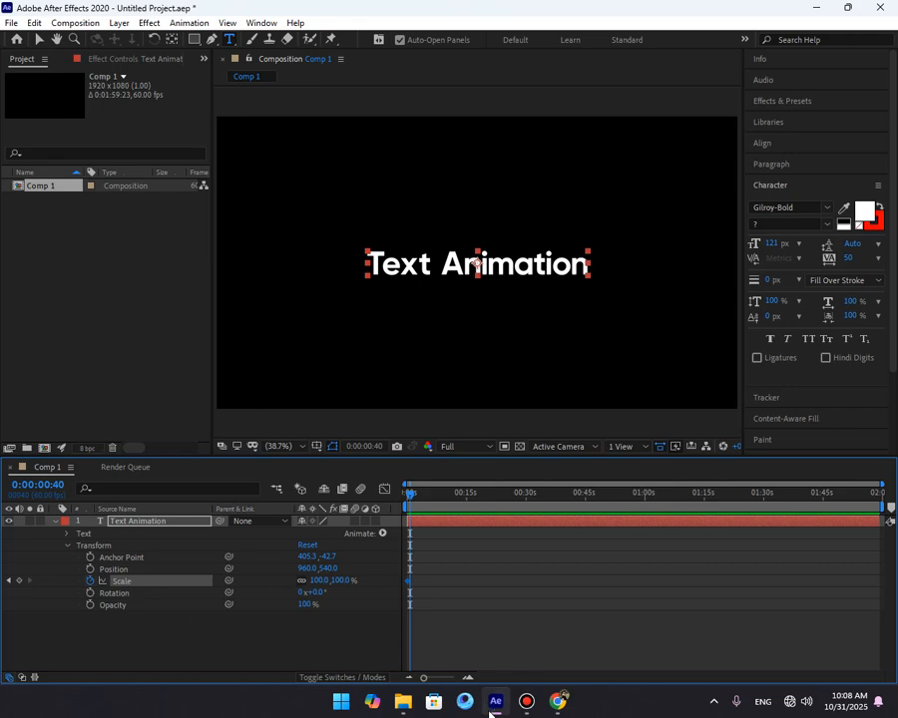
left_click(468, 677)
left_click(468, 677)
left_click(468, 678)
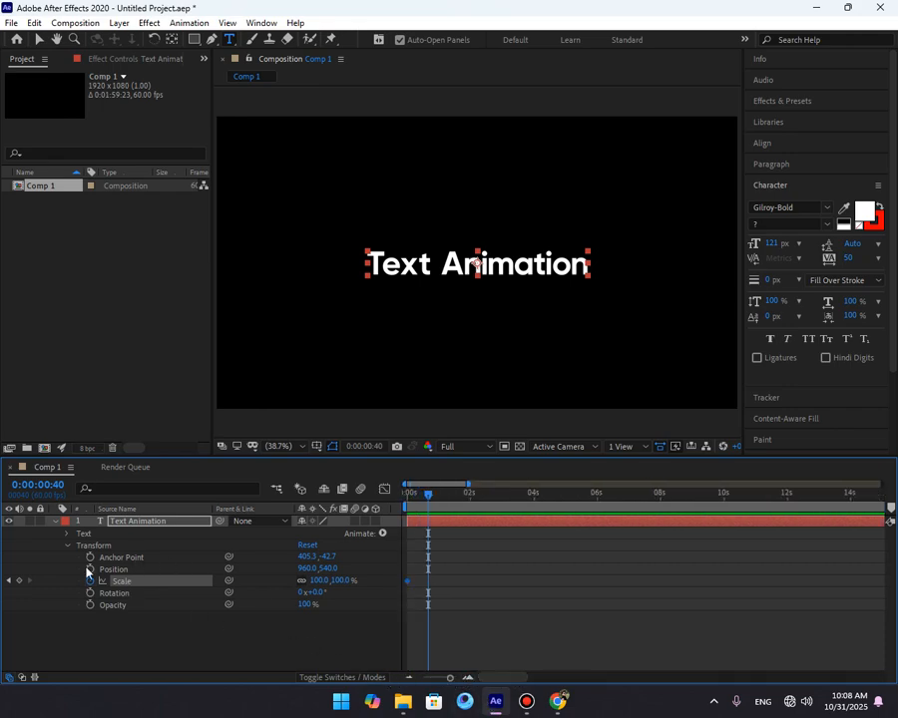
left_click(19, 581)
Set the first Scale keyframe to 0% and apply Easy Ease to the Scale keyframes.
left_click(10, 581)
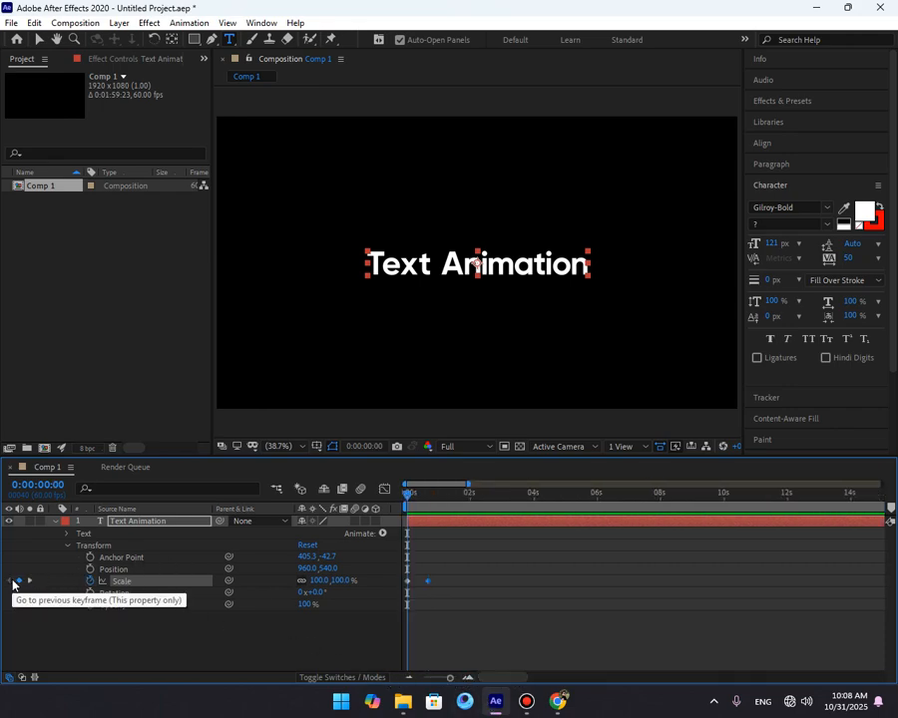
left_click(342, 580)
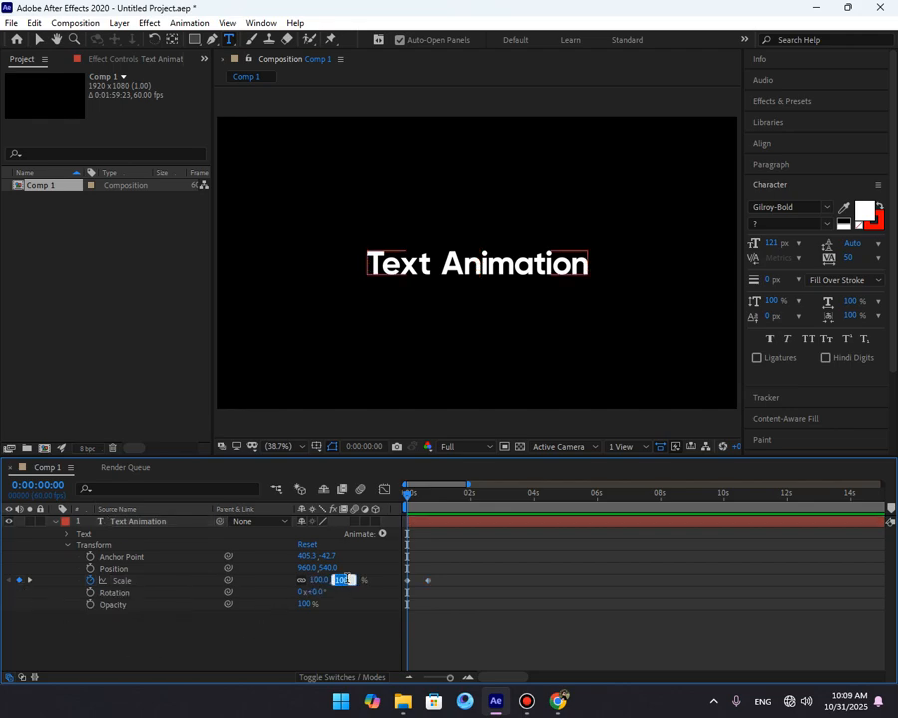
type("0")
key("Return")
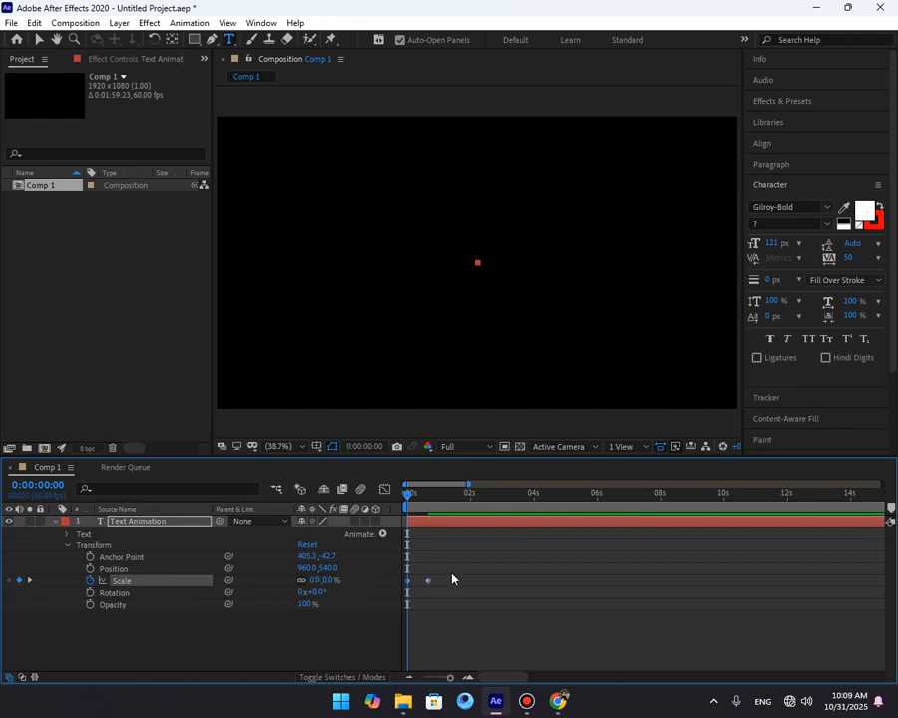
key("F9")
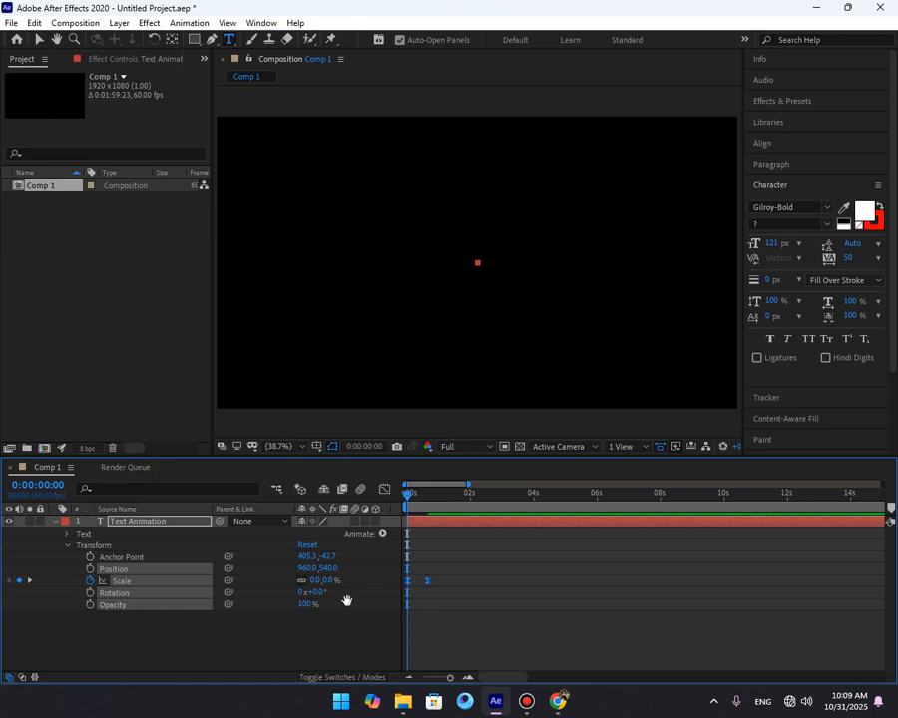
Preview the scale animation and delete the Scale keyframes.
key("space")
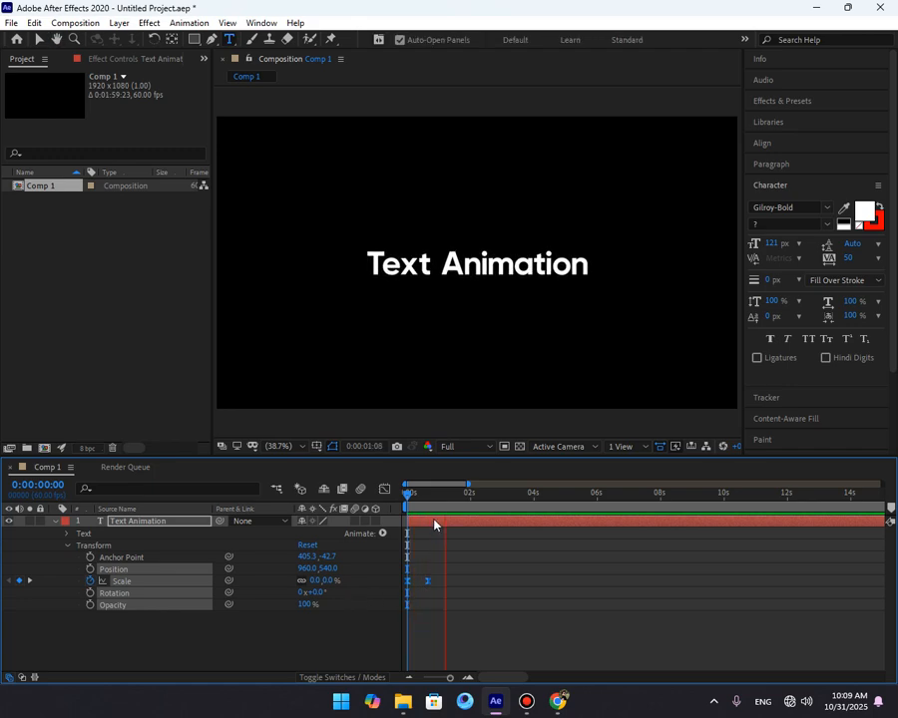
key("space")
left_click(450, 565)
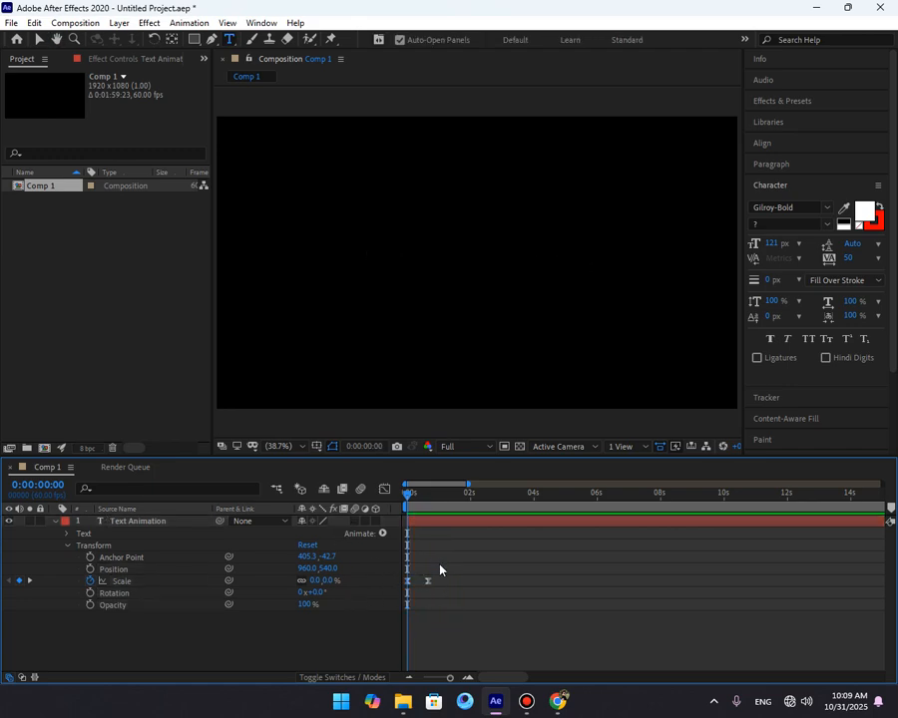
left_click(428, 581)
left_click_drag(410, 573, 395, 597)
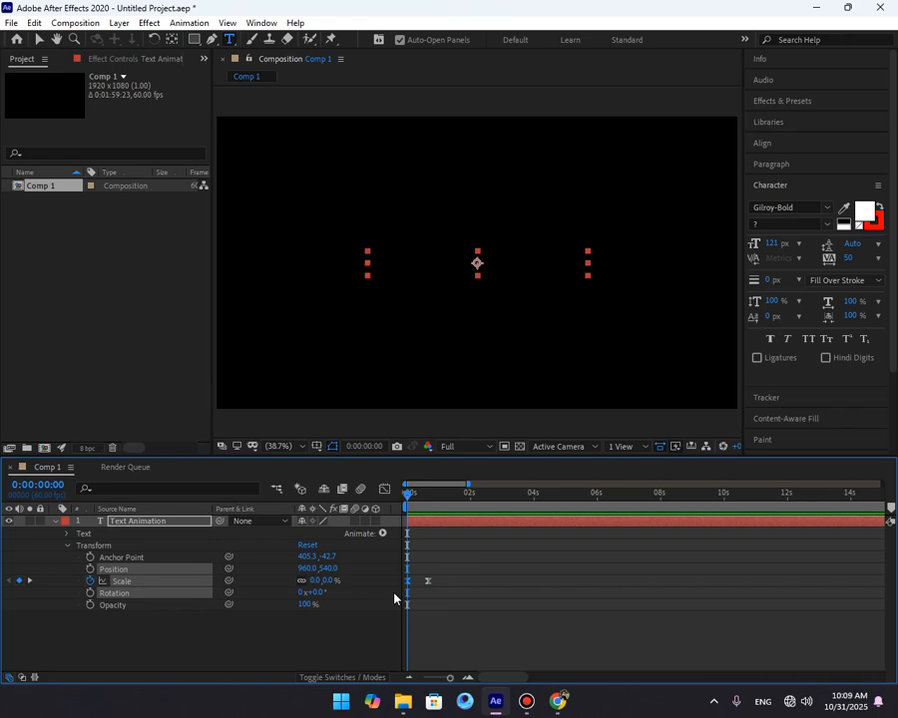
key("Delete")
left_click_drag(401, 550, 442, 610)
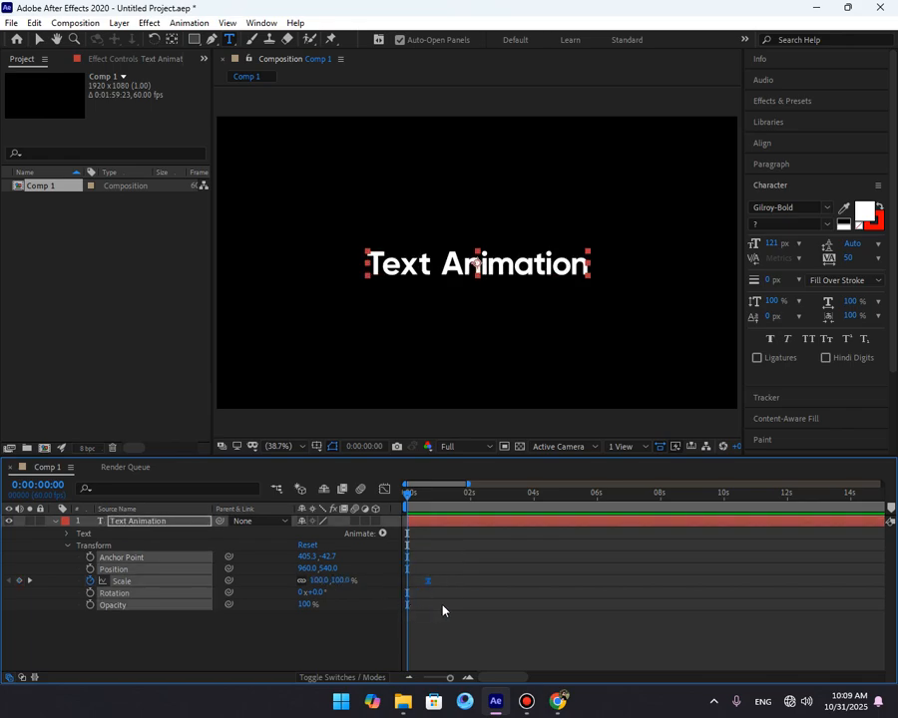
Separate the text layer's Position into X Position and Y Position.
right_click(131, 569)
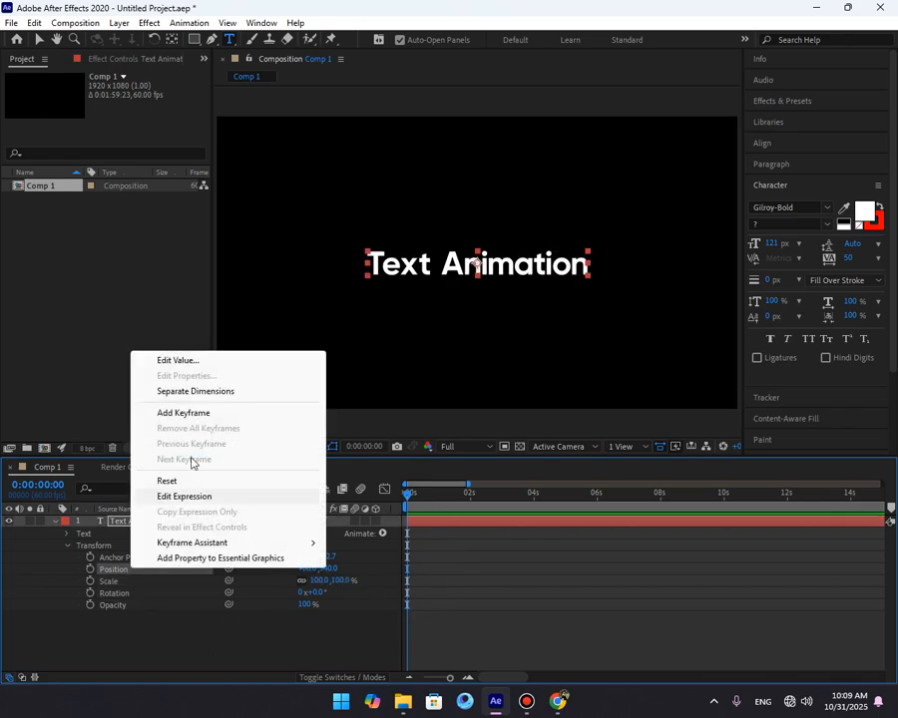
left_click(204, 392)
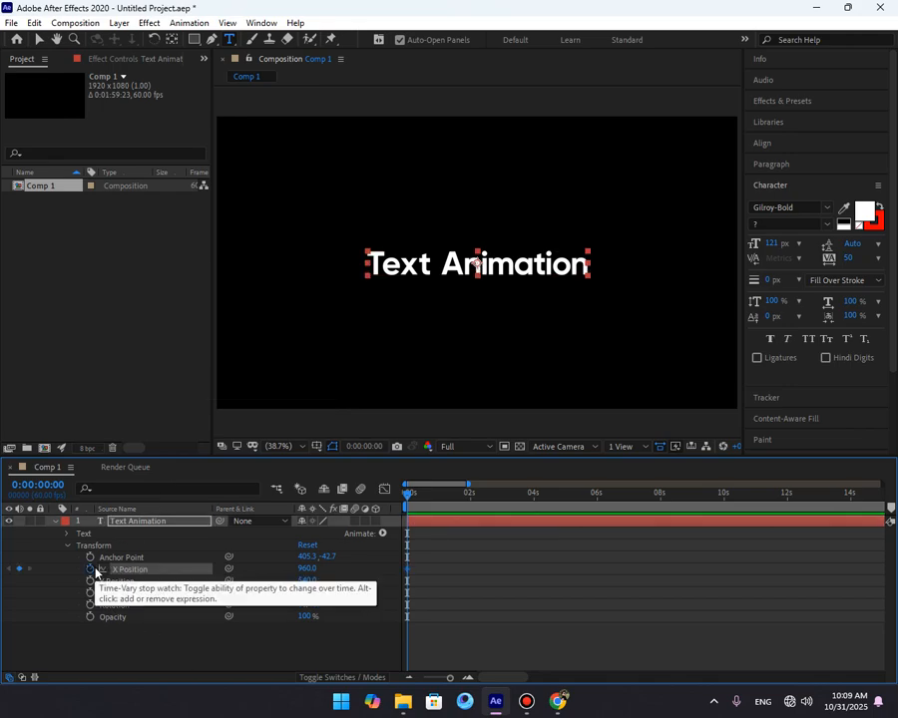
key("space")
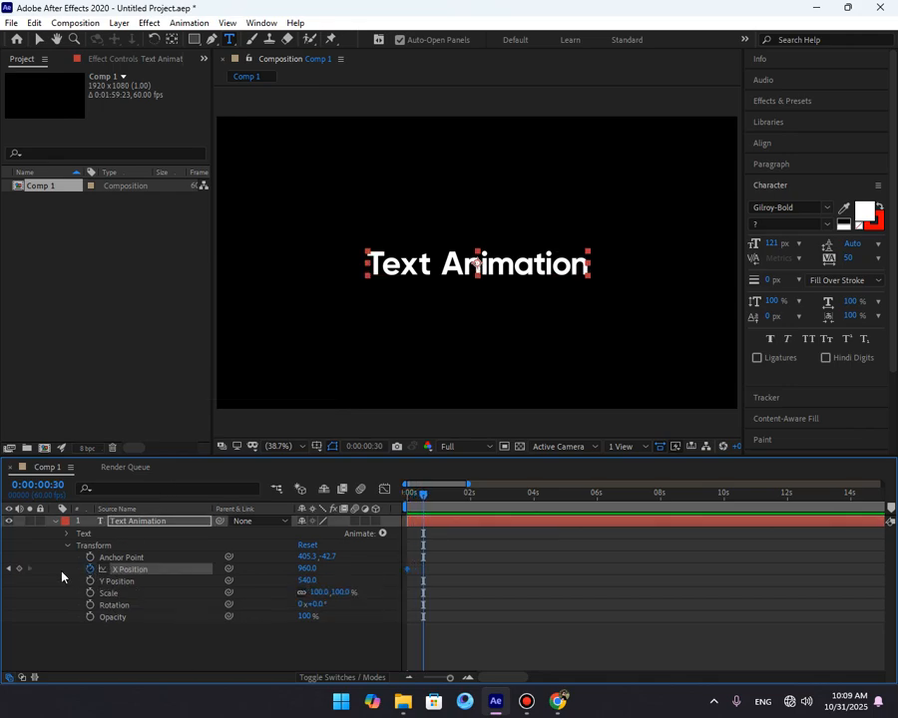
Keyframe X Position at 0:00:00:30 and set the starting X Position to about -104 so the text enters from the left.
left_click(19, 569)
left_click(9, 570)
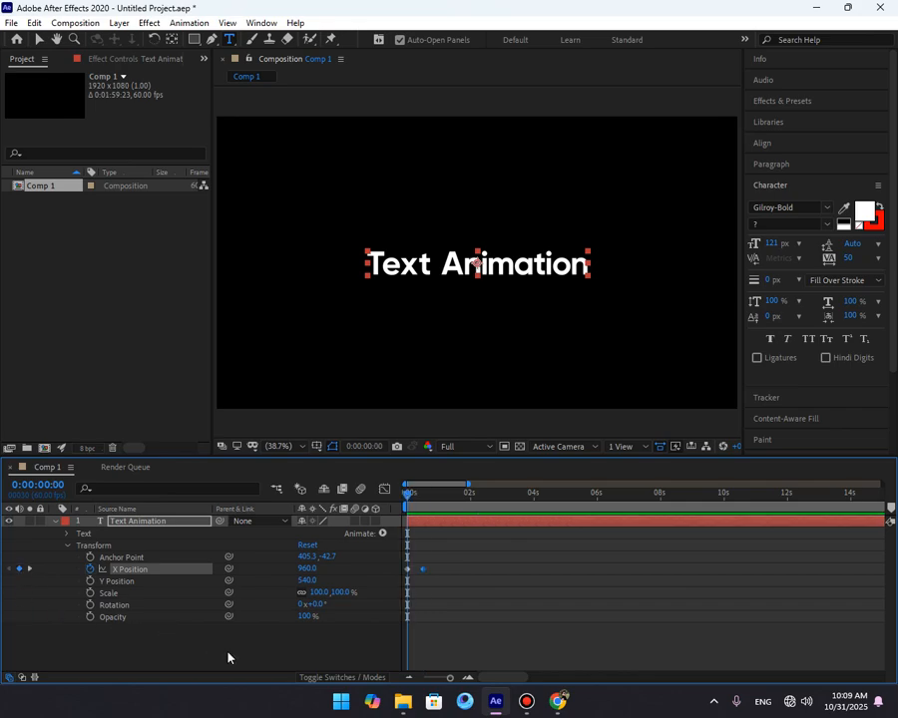
left_click(229, 653)
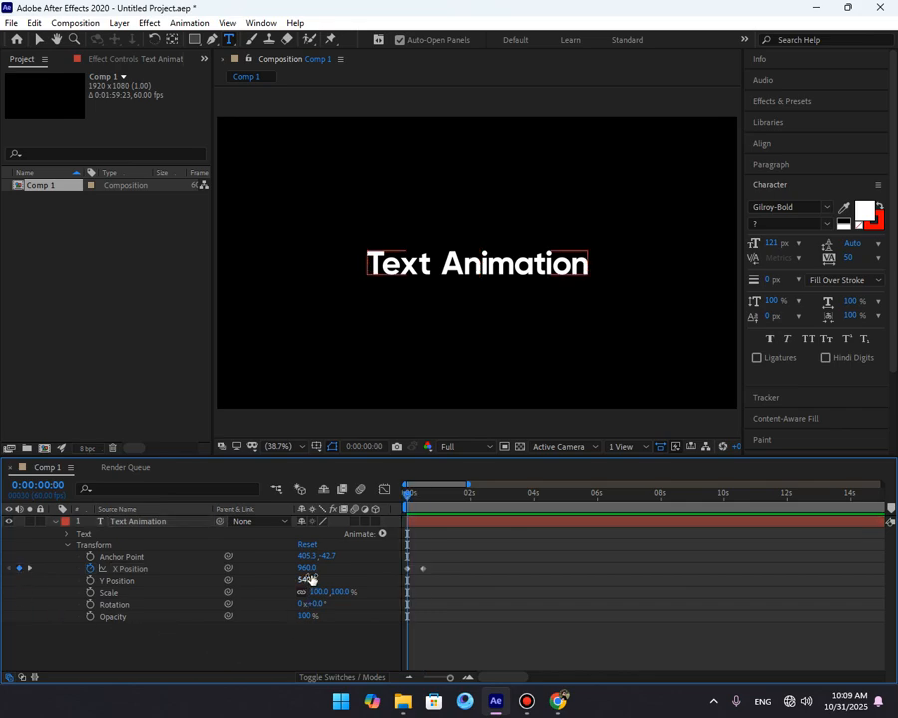
left_click(130, 568)
left_click_drag(304, 569, 3, 571)
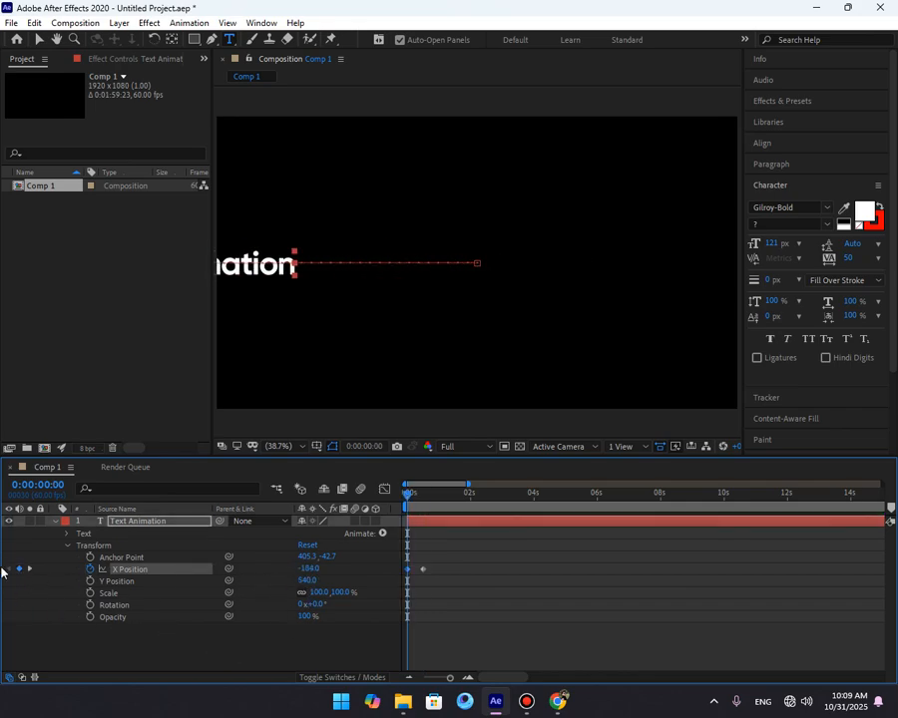
Set the starting X Position to about -661 and preview the slide-in animation.
left_click_drag(306, 569, 251, 587)
left_click_drag(467, 555, 330, 610)
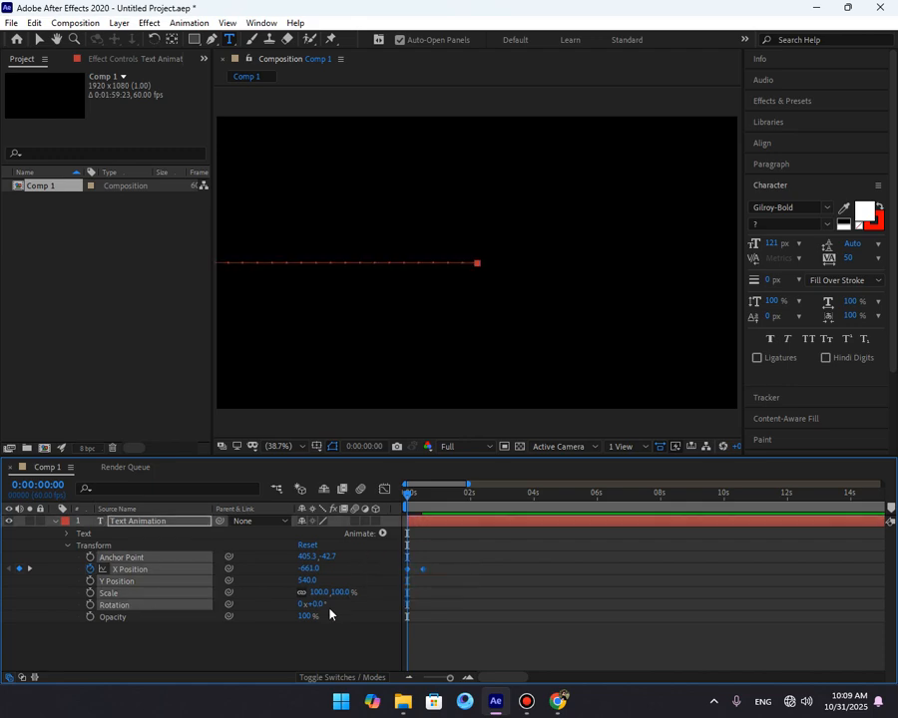
left_click(512, 608)
key("space")
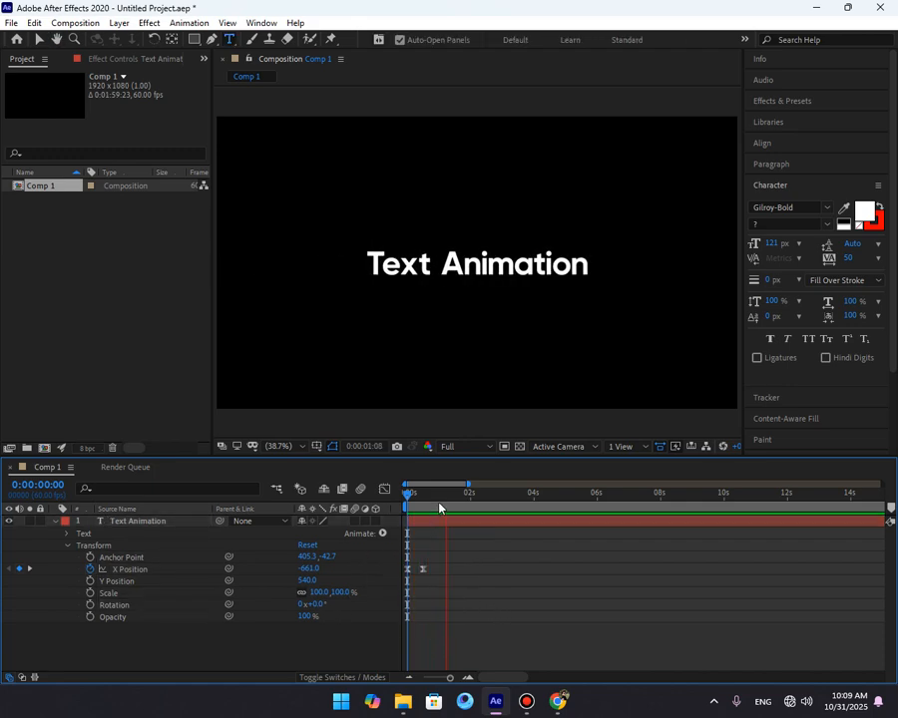
key("space")
Delete the X Position keyframes from the text layer.
left_click_drag(421, 549, 388, 599)
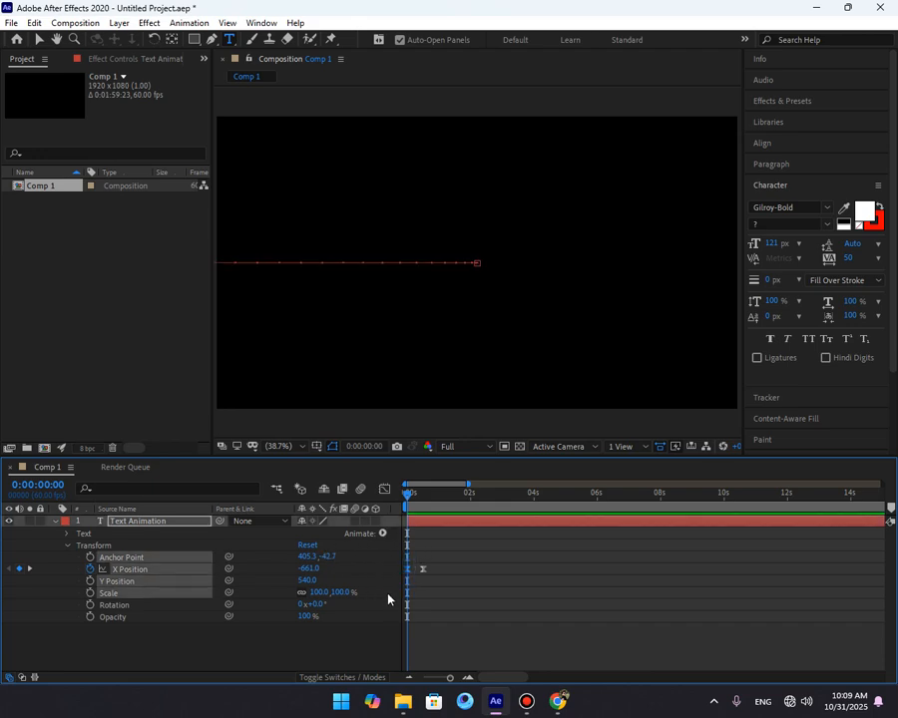
key("Delete")
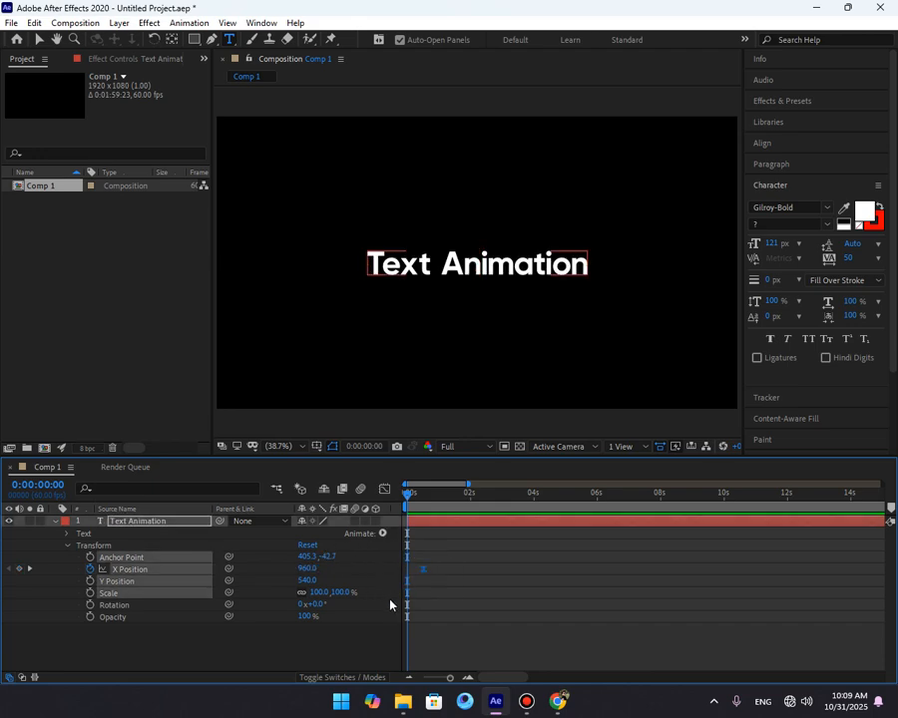
key("Delete")
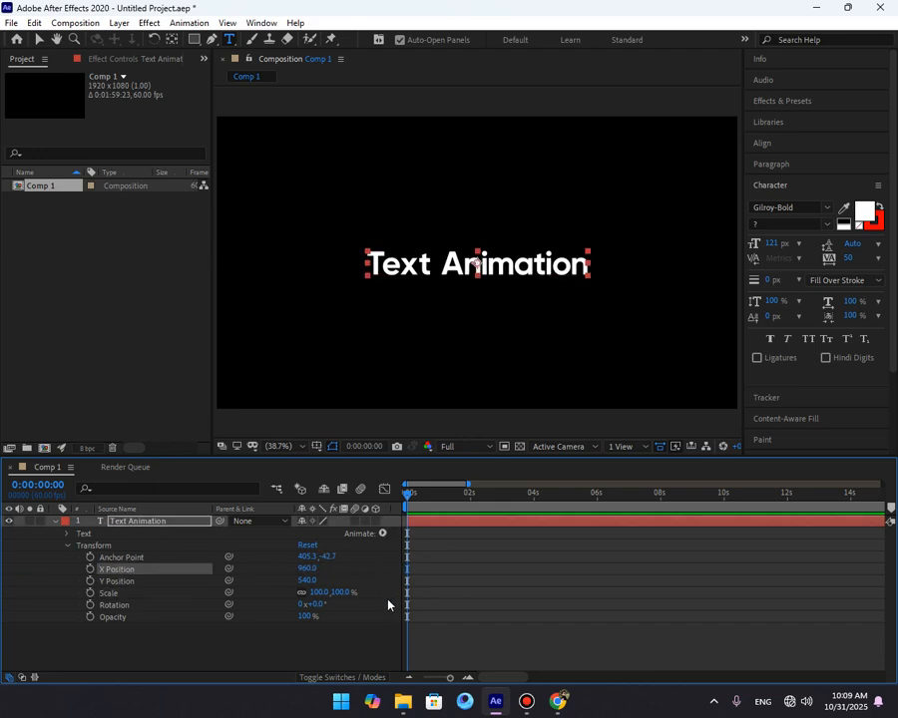
left_click(67, 546)
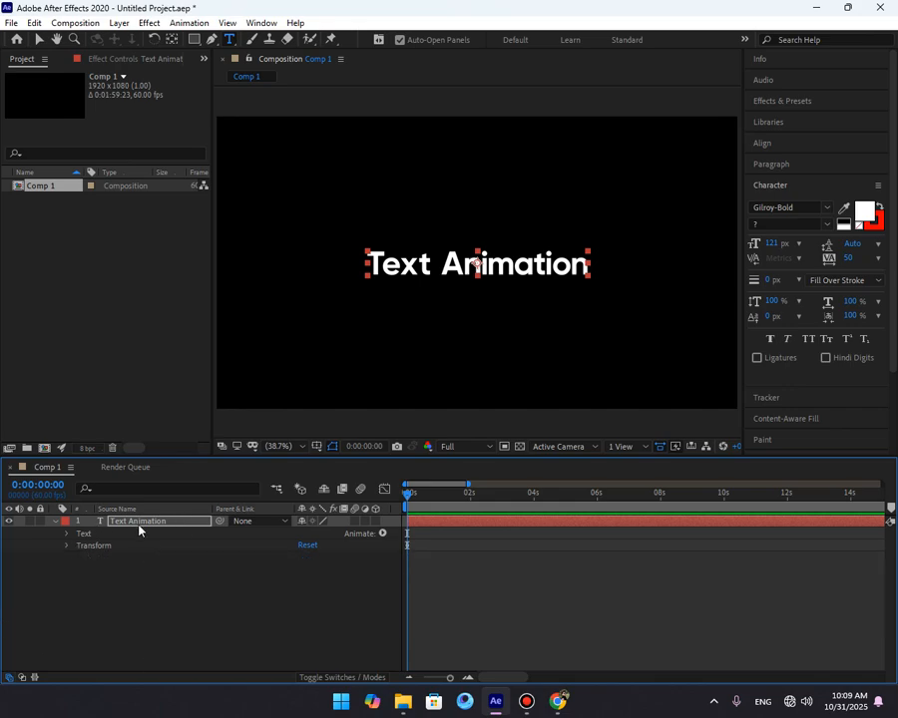
left_click(206, 609)
left_click(54, 520)
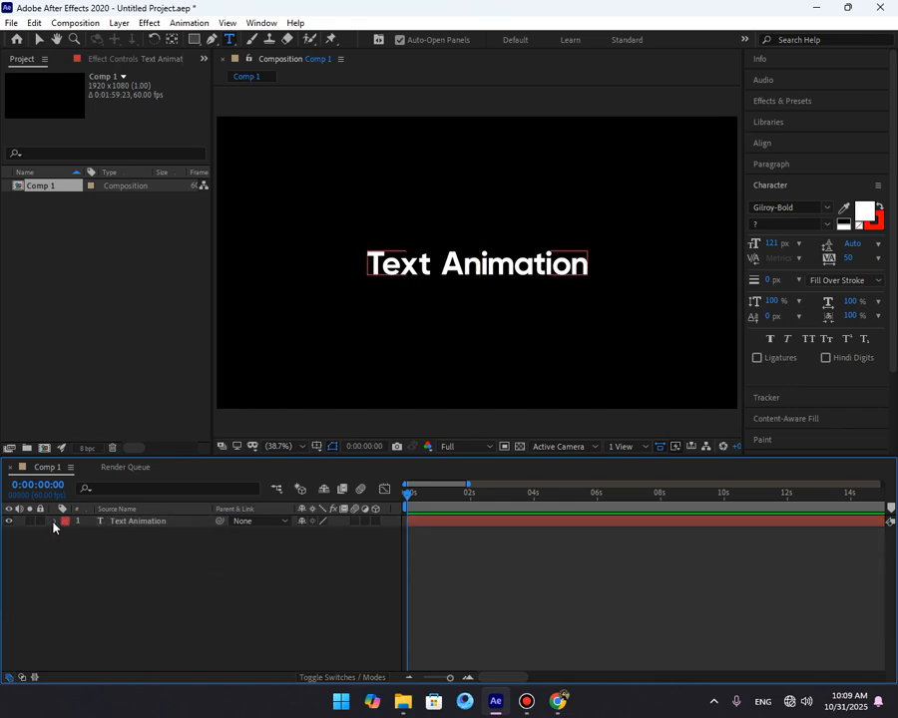
left_click(55, 521)
left_click(397, 563)
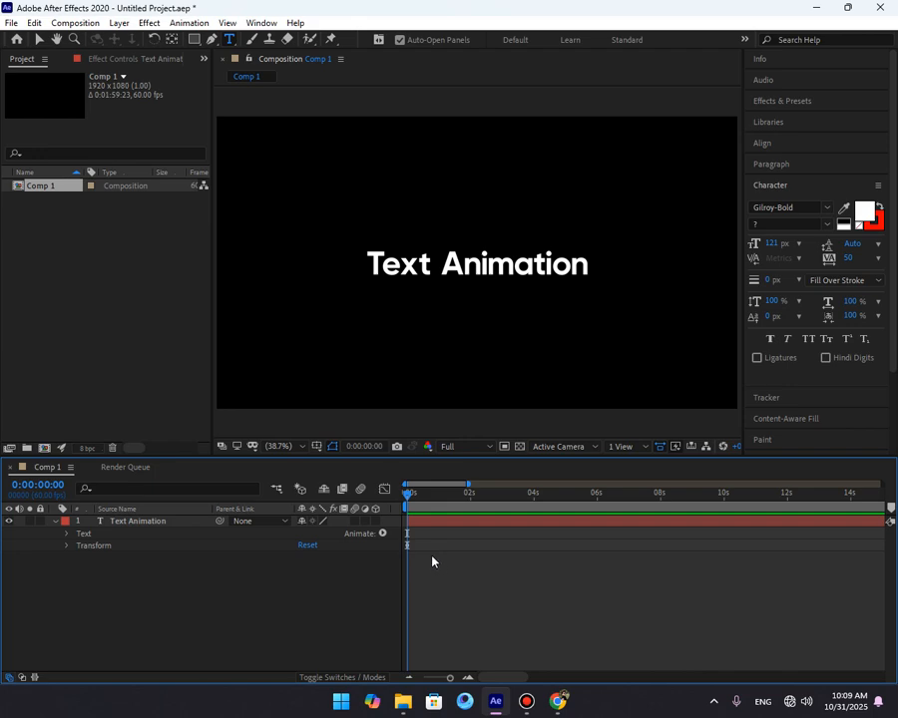
Add a Position text animator to the text layer and undo it.
left_click(435, 523)
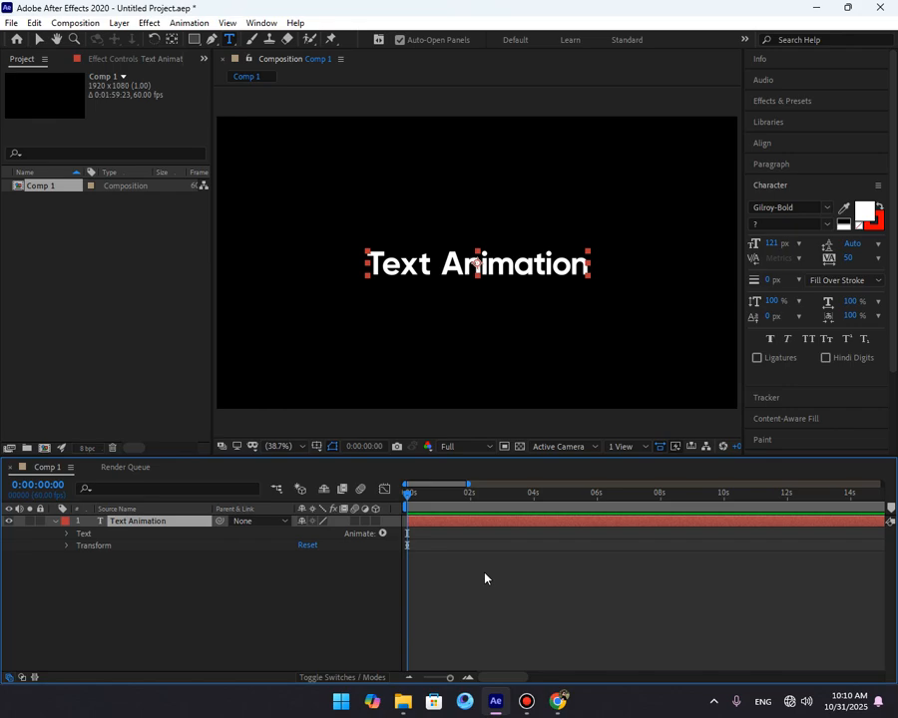
left_click(383, 534)
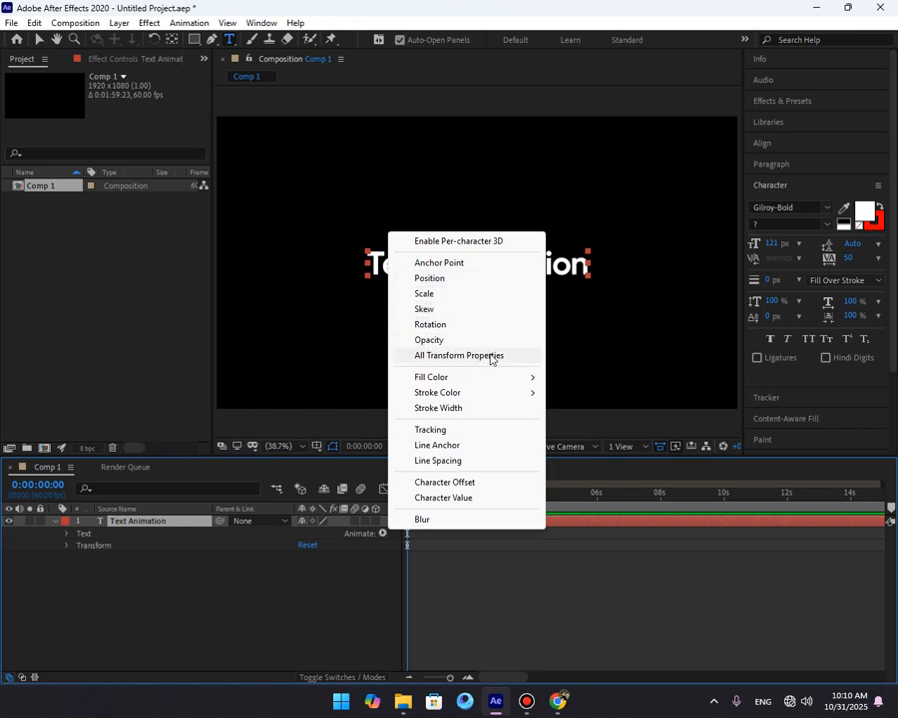
left_click(424, 278)
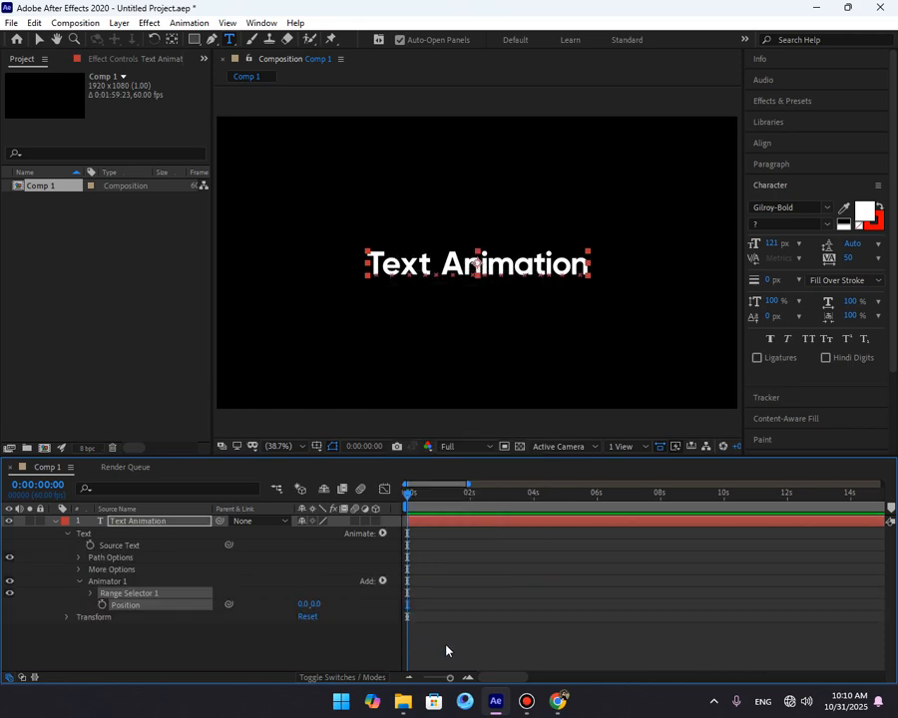
key("ctrl+z")
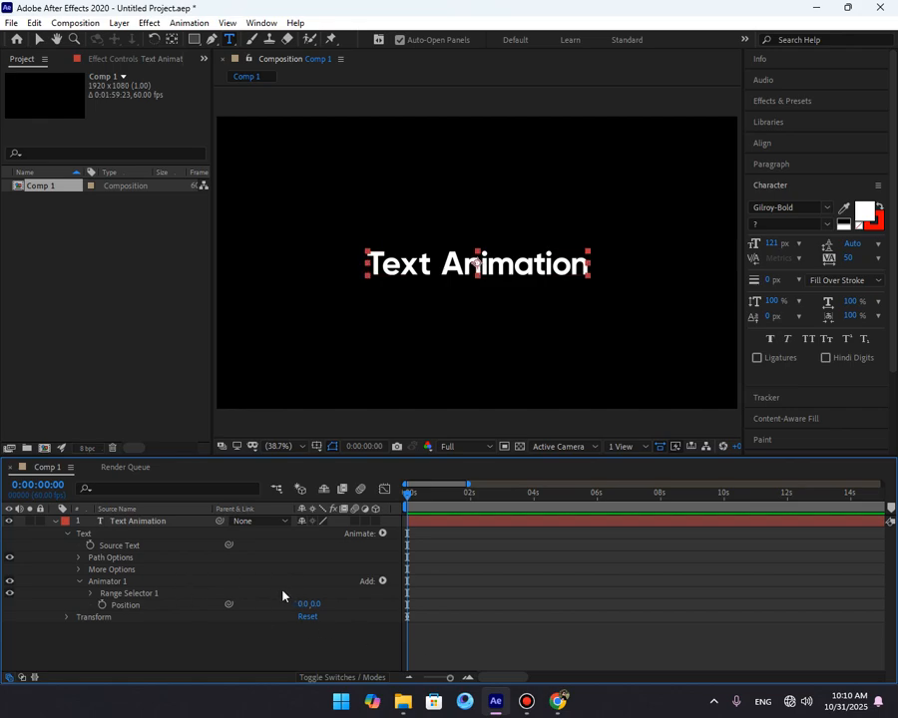
left_click(289, 608)
Duplicate the Text Animation layer.
left_click(173, 523)
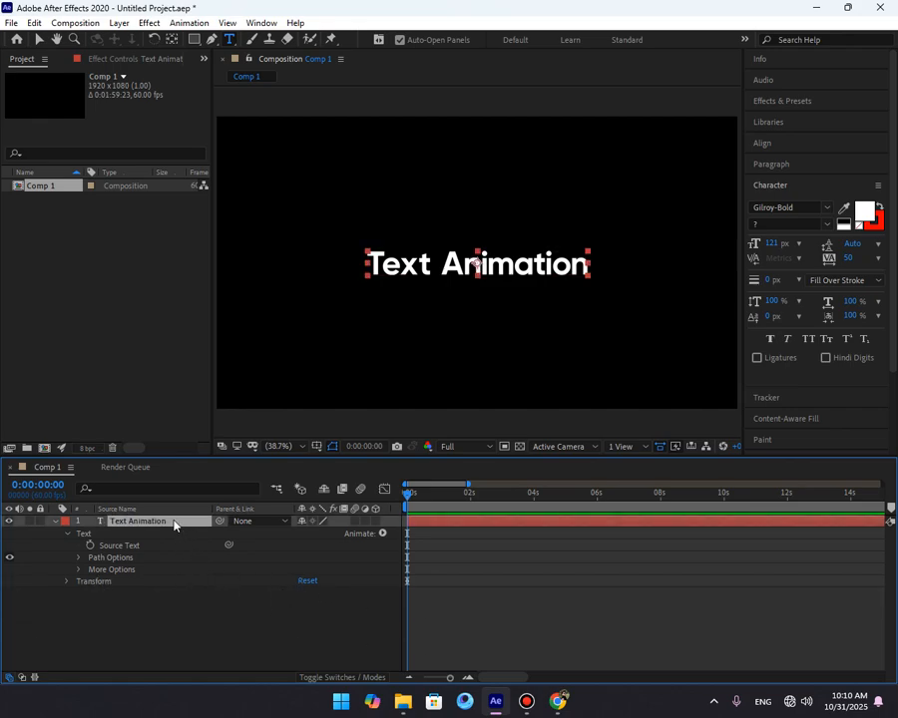
key("ctrl+d")
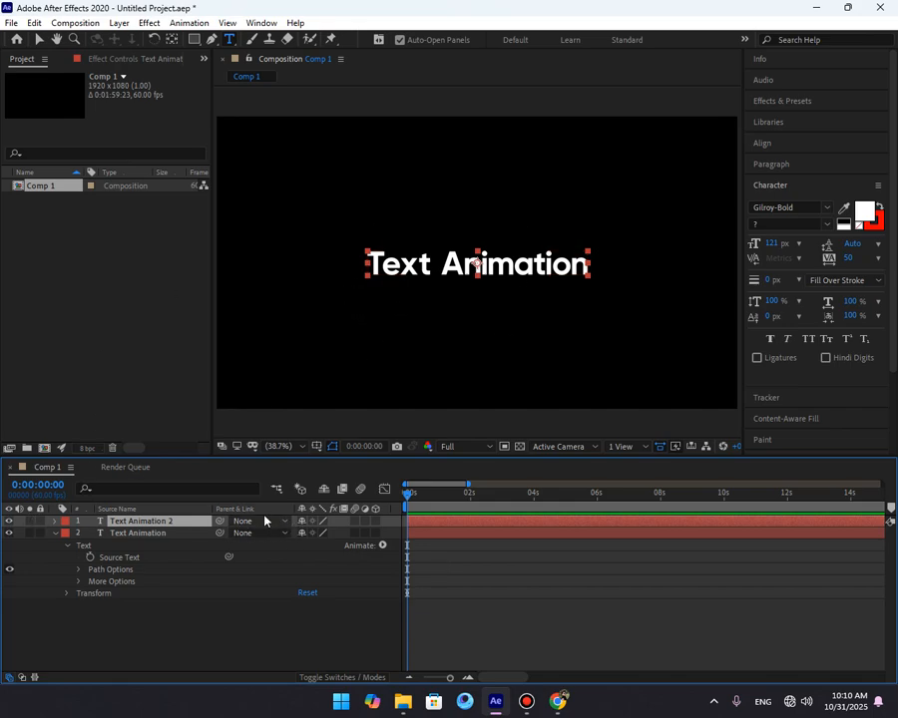
left_click(175, 620)
Add a Position text animator to the original Text Animation layer.
left_click(149, 534)
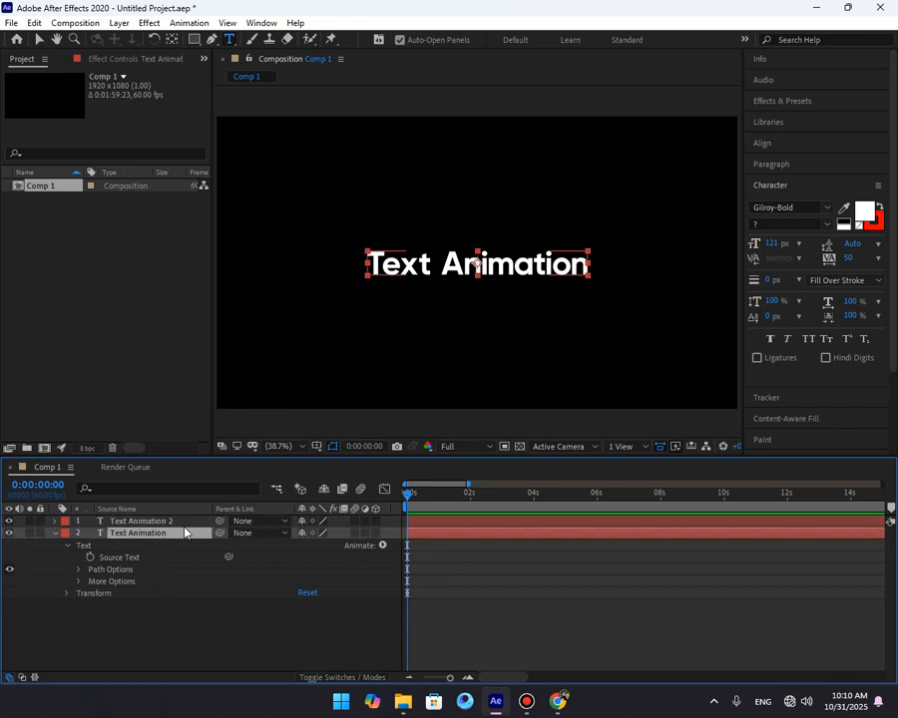
left_click(132, 522)
left_click(382, 544)
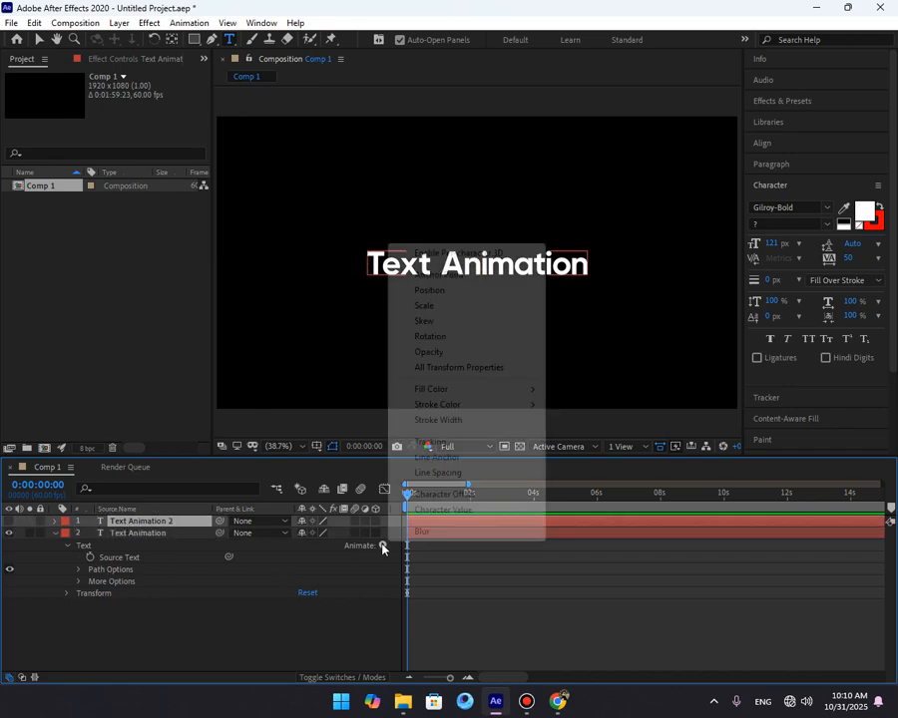
left_click(430, 291)
Set the animator's Position to about 0, 324 so the text shifts downward.
left_click(281, 574)
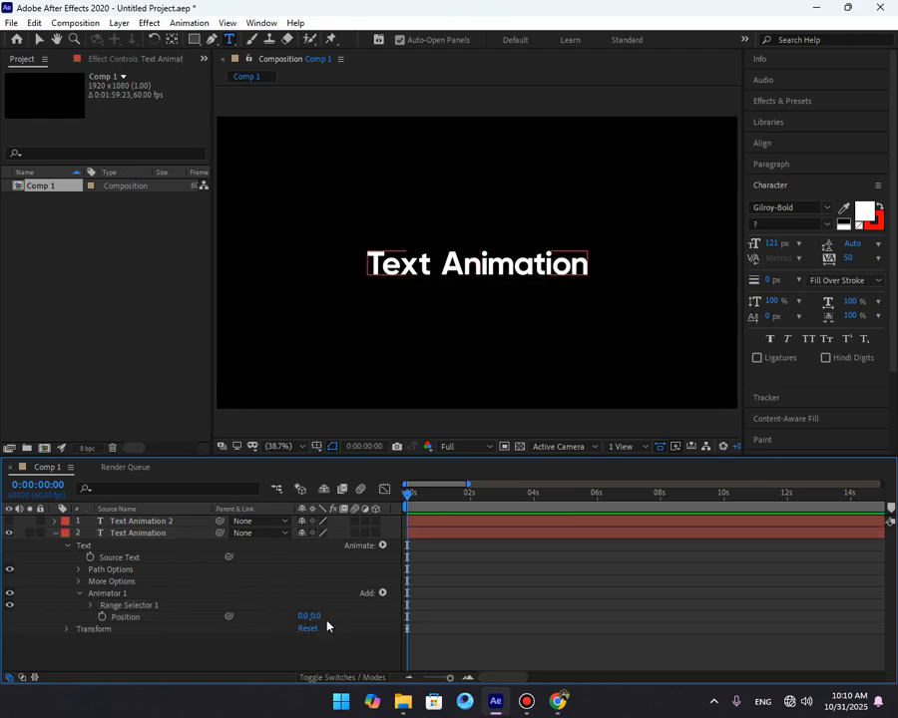
left_click_drag(315, 615, 462, 609)
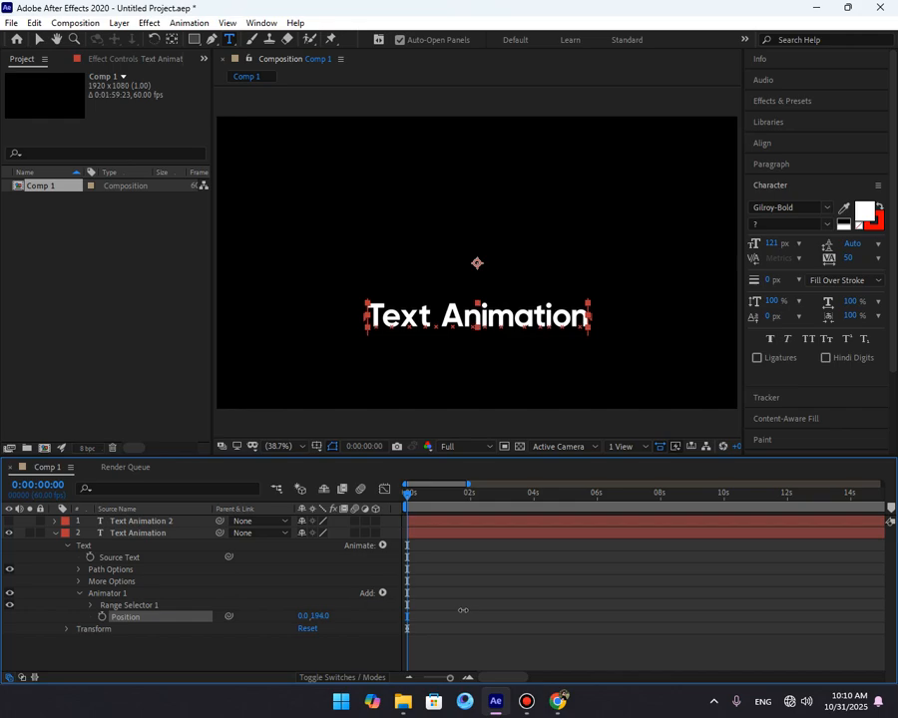
left_click_drag(317, 616, 410, 614)
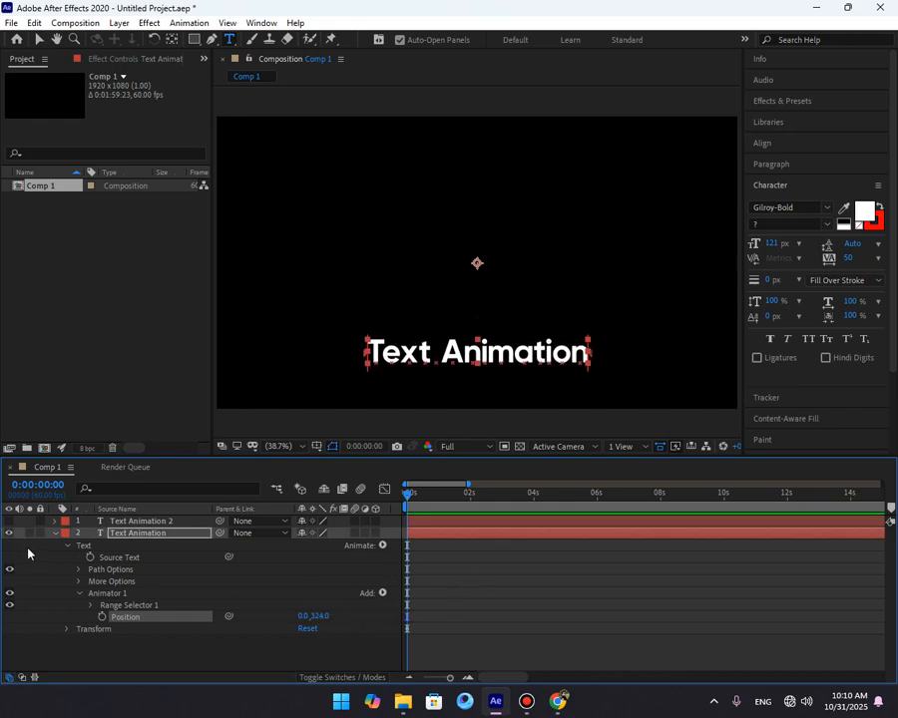
Expand Range Selector 1 and examine its Start, End and Offset properties.
left_click(10, 521)
left_click(263, 663)
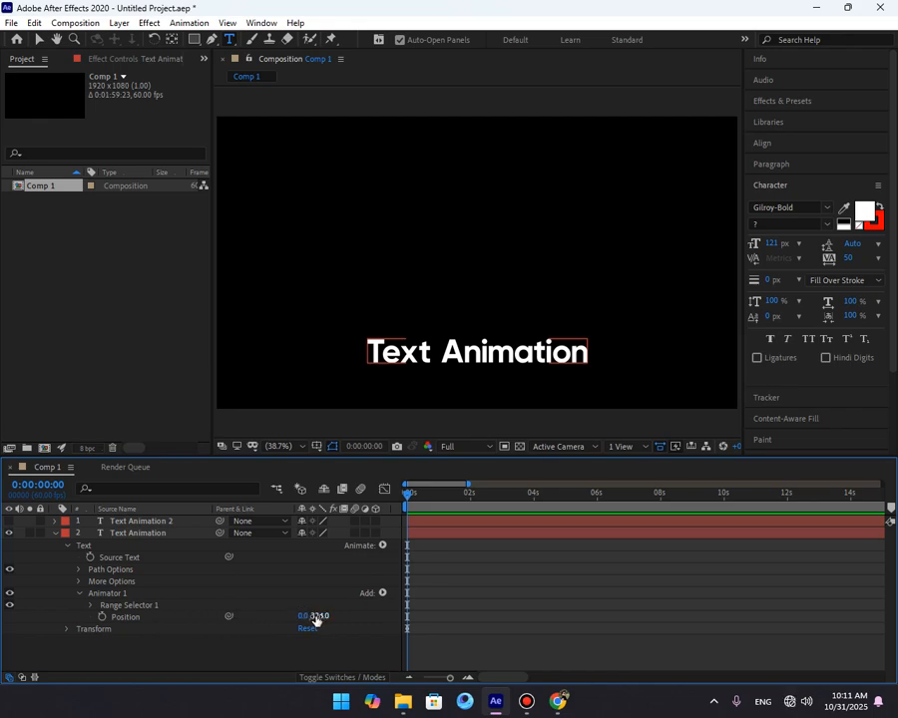
left_click(91, 607)
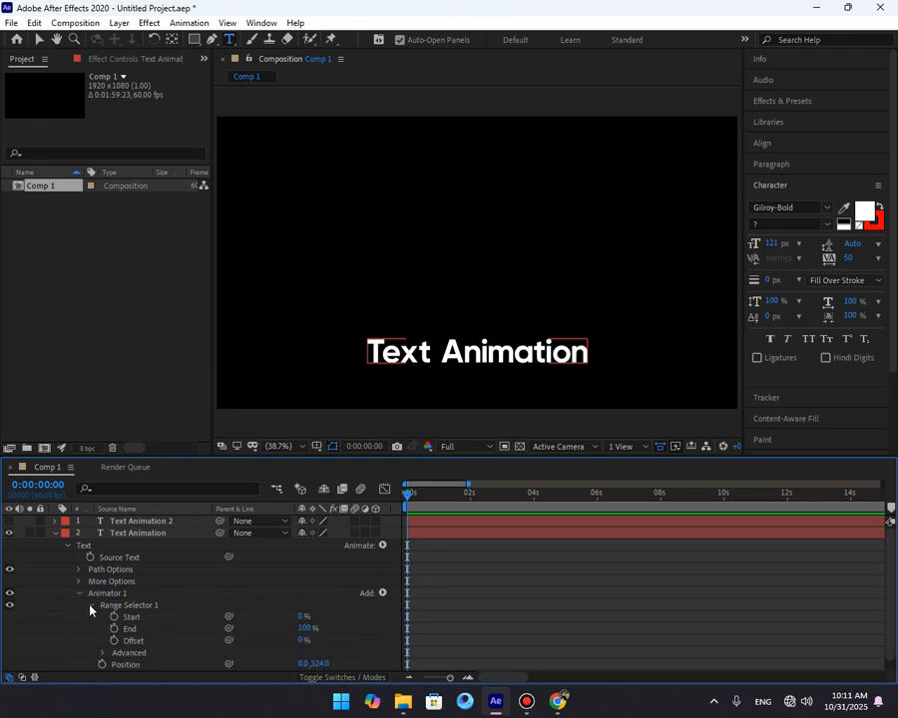
left_click(138, 644)
left_click(138, 629)
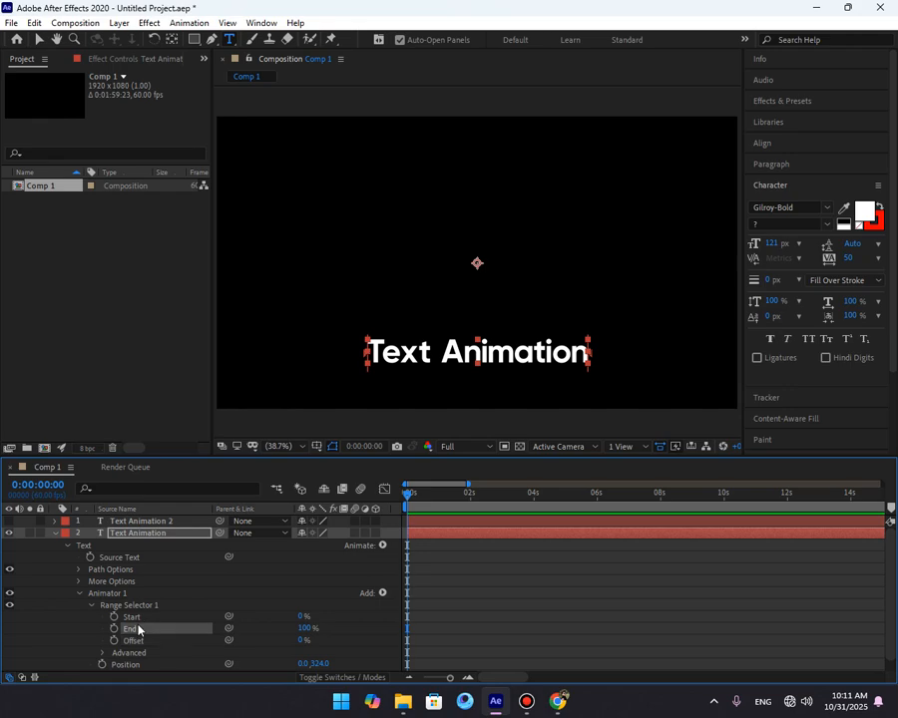
left_click(138, 619)
left_click(140, 627)
mouse_move(302, 616)
left_mouse_down()
mouse_move(348, 615)
mouse_move(288, 630)
left_mouse_up()
key("ctrl+z")
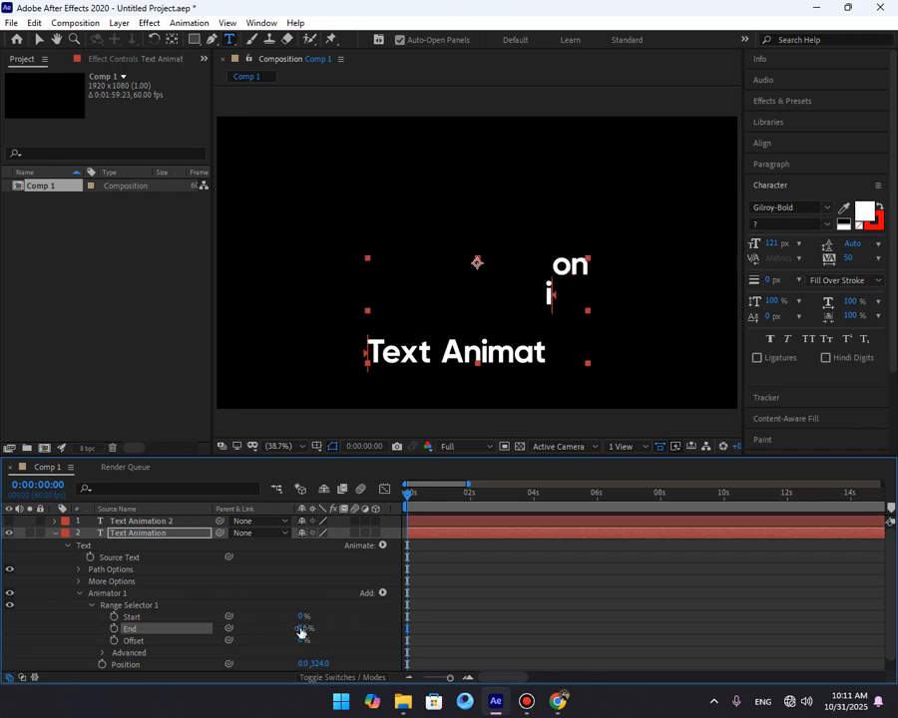
key("ctrl+z")
Switch to the Selection tool.
left_click(167, 622)
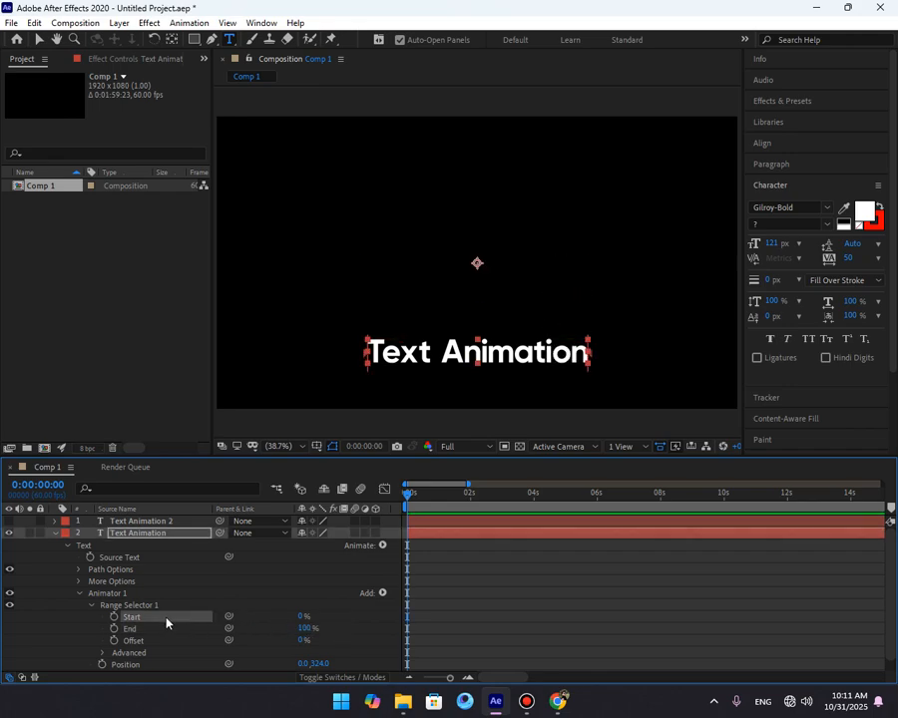
left_click(154, 630)
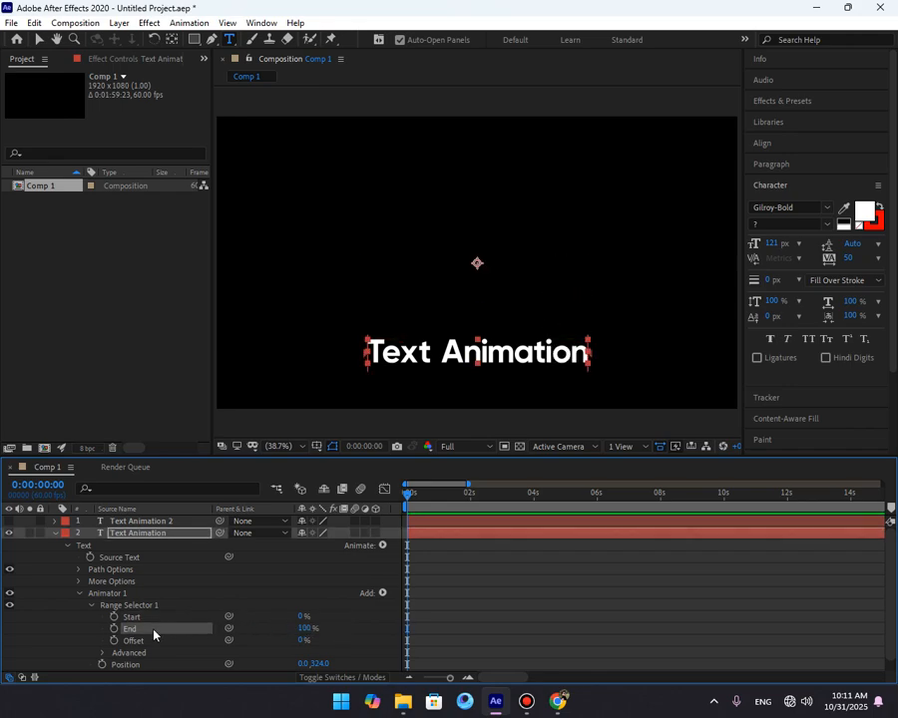
left_click(202, 598)
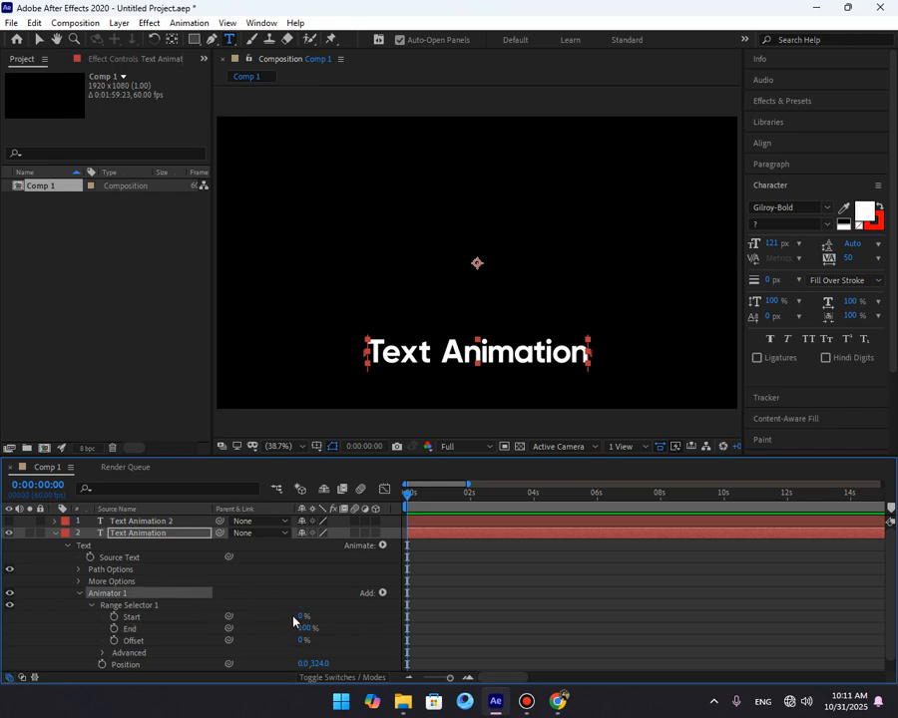
left_click(448, 560)
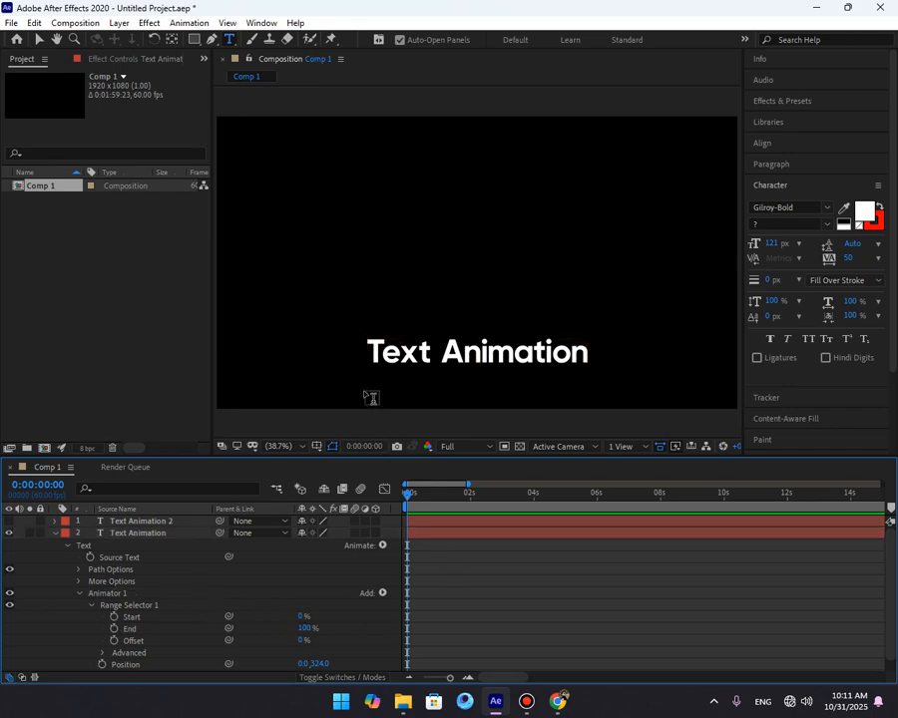
key("v")
scroll(461, 411, "up", 3)
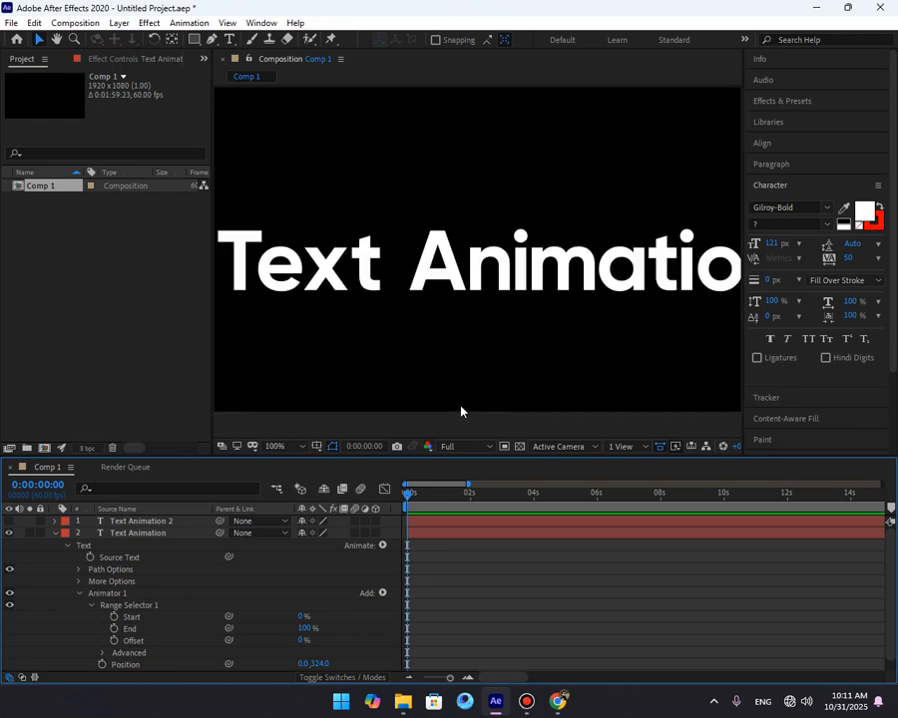
scroll(429, 340, "down", 2)
Try setting the Range Selector Start to 20%, then return it to 0%.
left_click(150, 607)
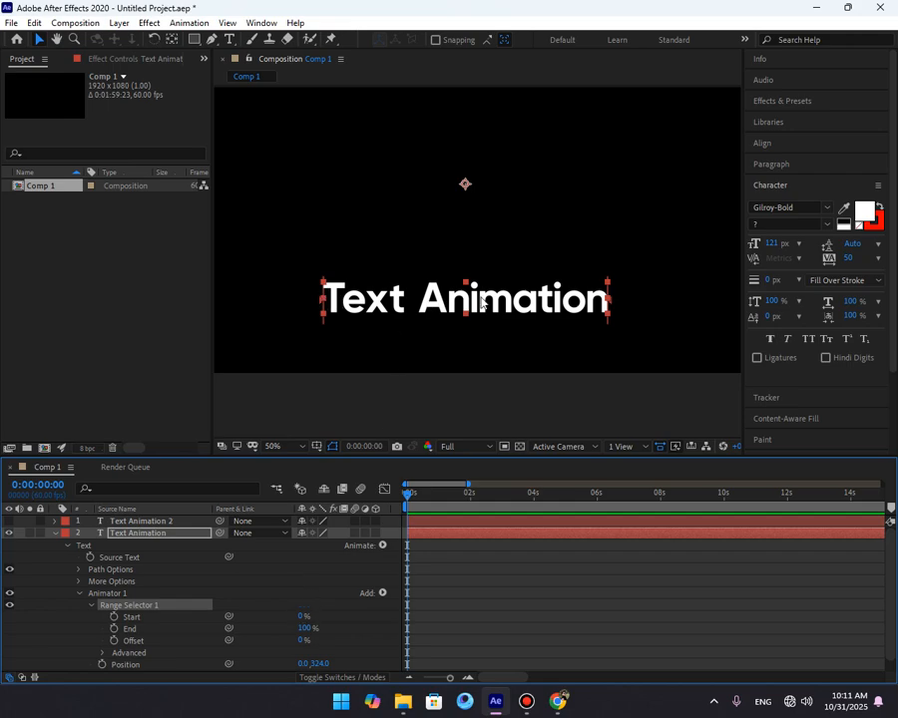
left_click(300, 617)
key("Return")
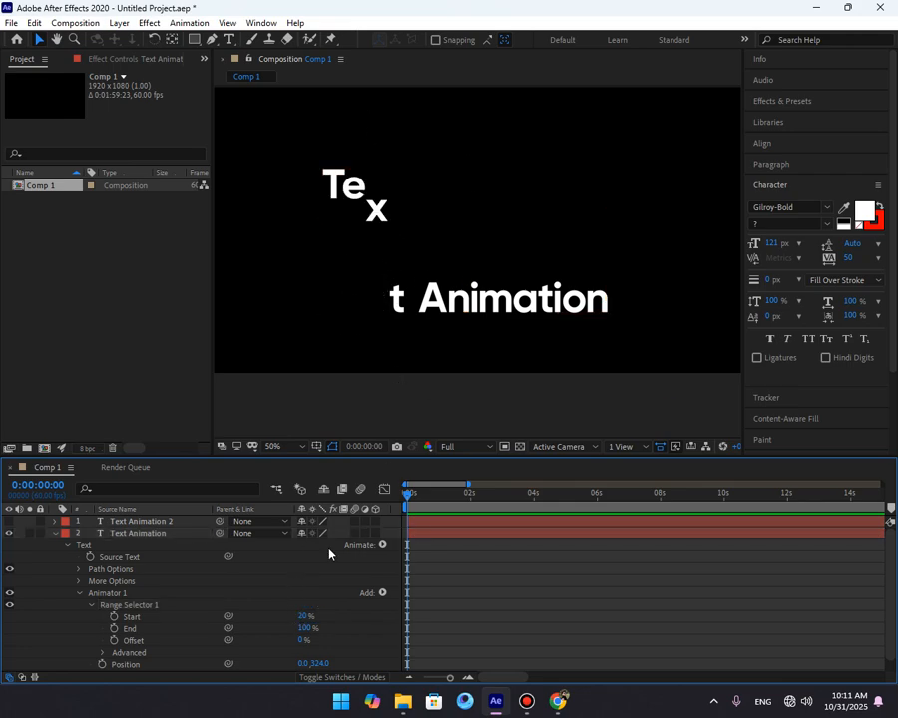
left_click(244, 599)
left_click(150, 605)
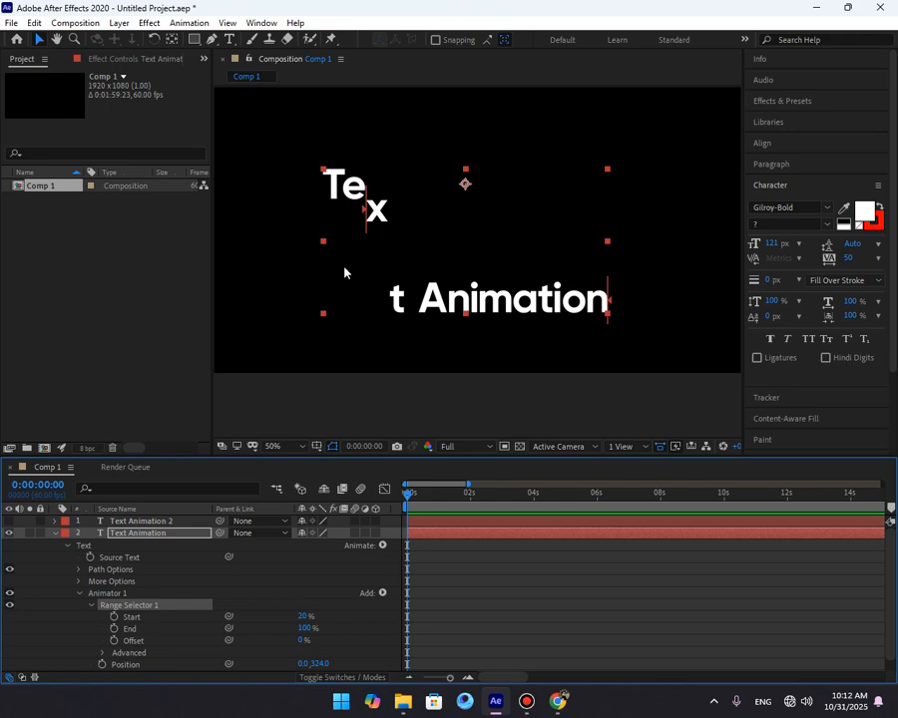
left_click_drag(302, 617, 236, 613)
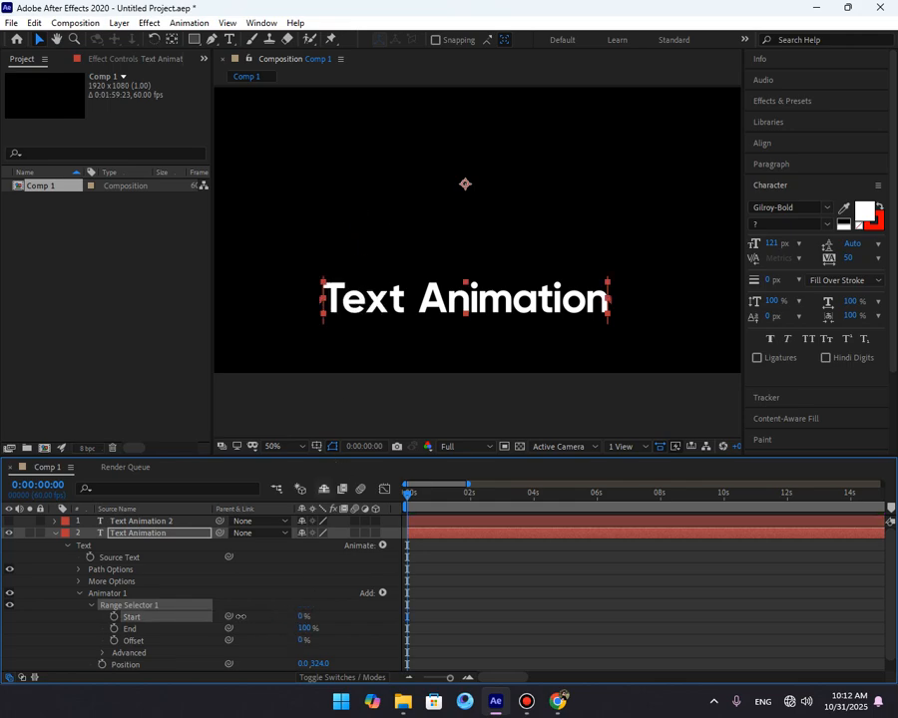
left_click(298, 600)
Set the Range Selector End to 80%.
left_click(307, 628)
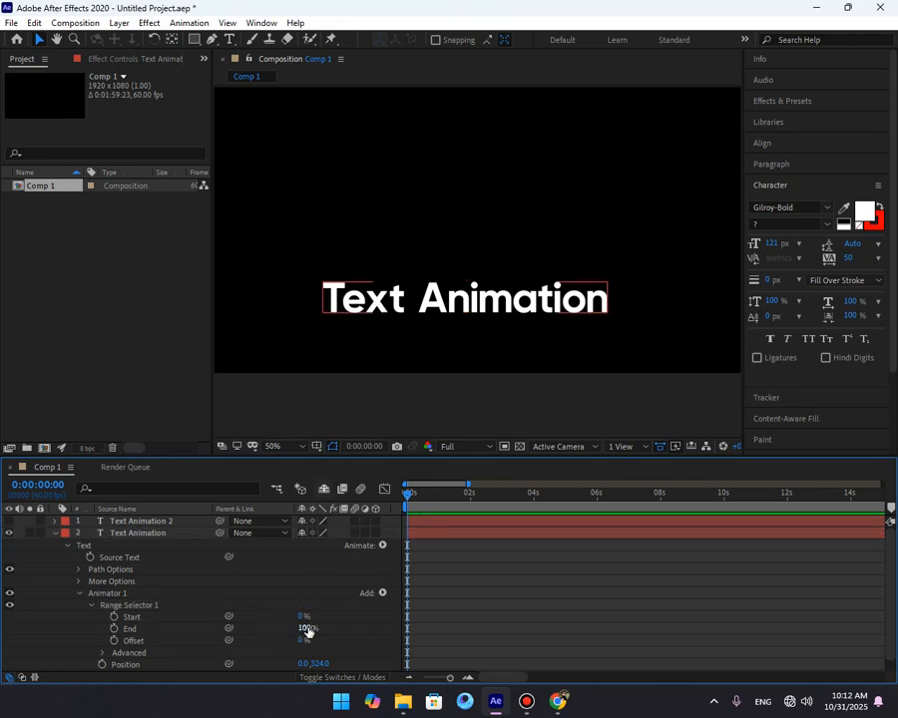
left_click_drag(307, 629, 293, 633)
left_click(303, 628)
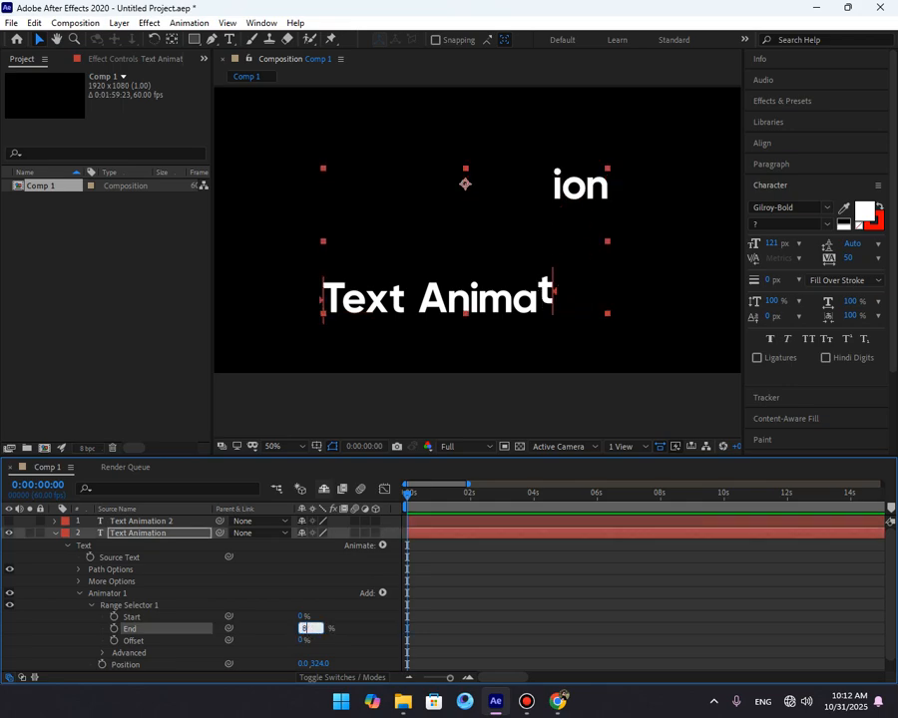
type("80")
left_click(602, 322)
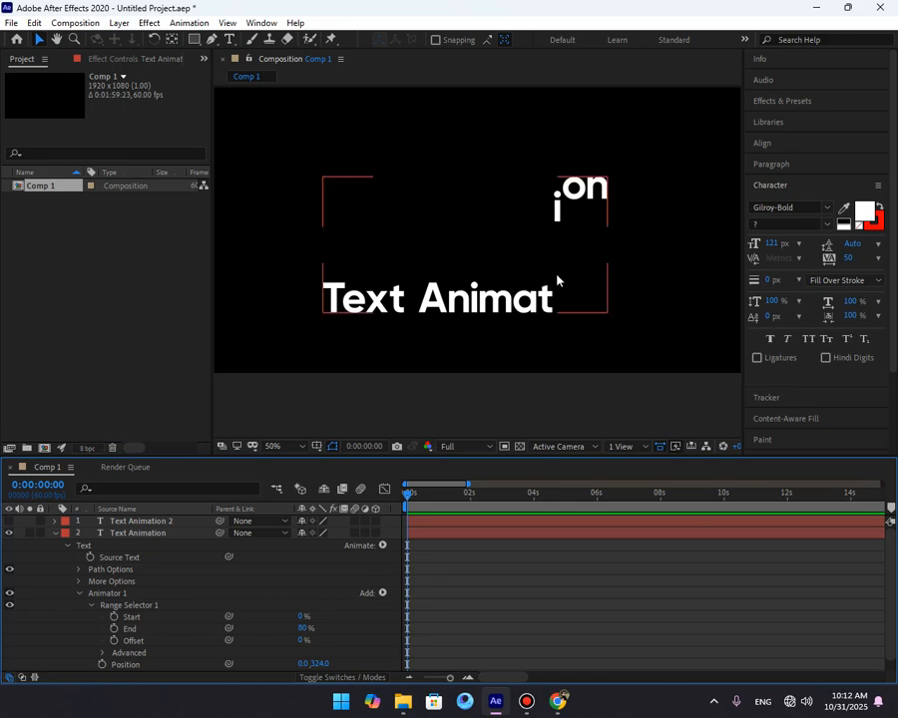
Set the Range Selector Start to 20% to test the effect.
left_click(140, 605)
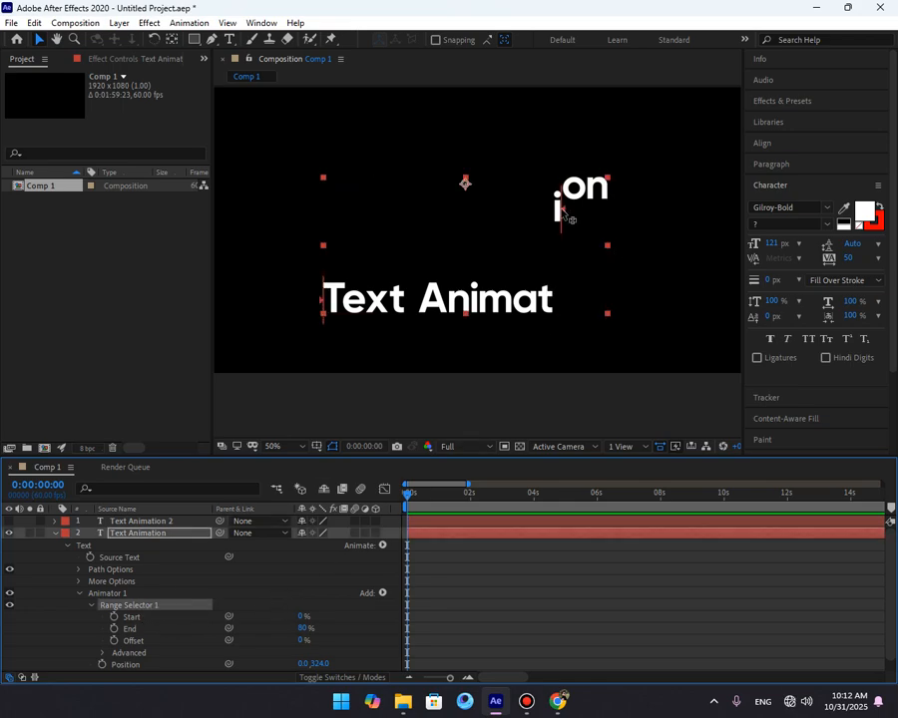
left_click(301, 617)
type("20")
left_click(285, 594)
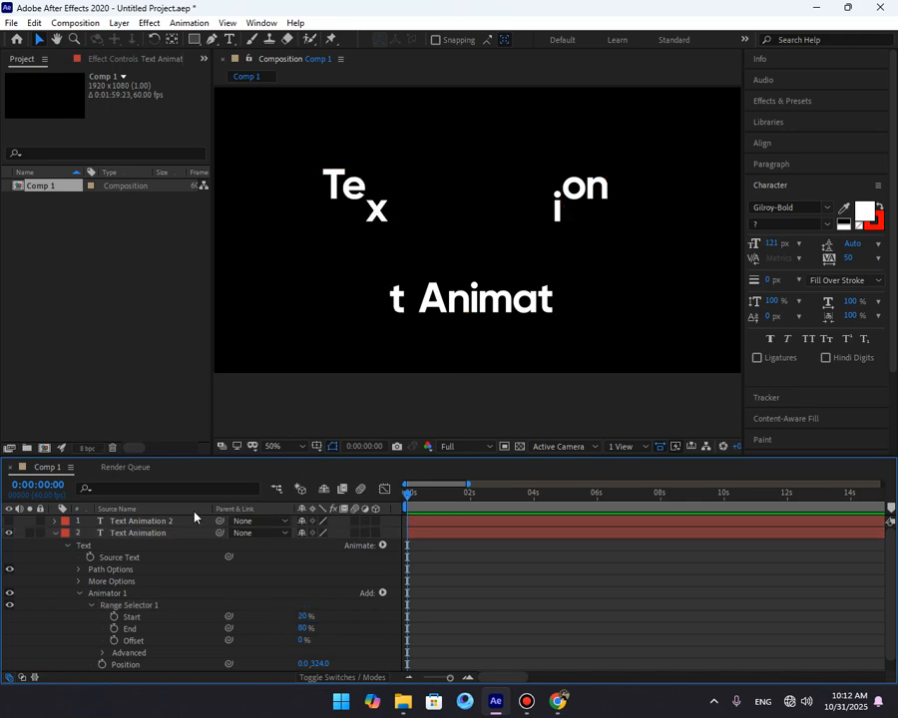
Reset the Range Selector Start to 0% and set its End to 100%.
left_click(140, 605)
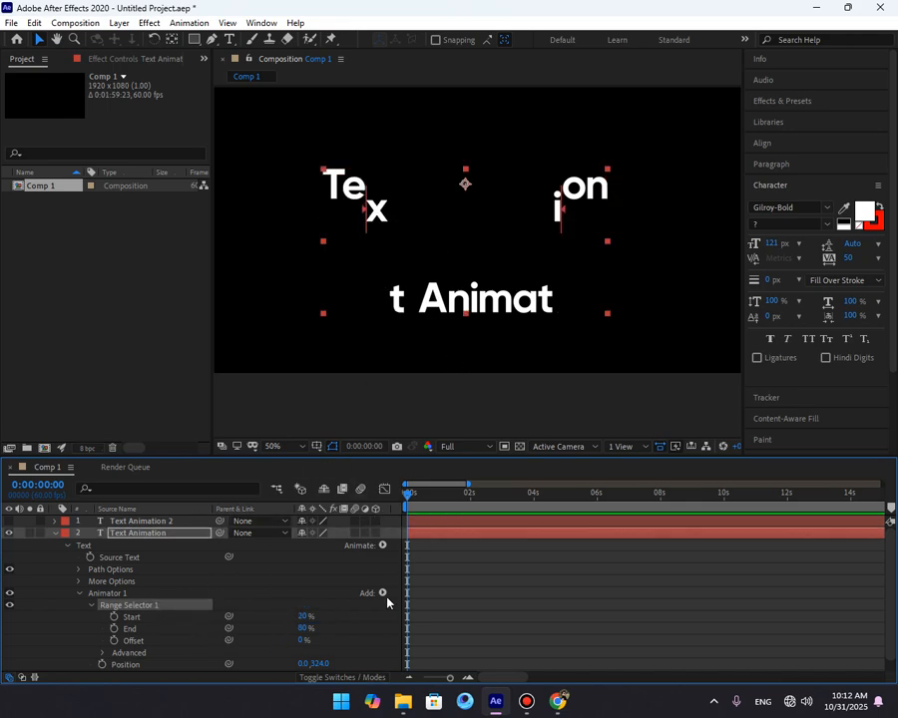
left_click(305, 616)
left_click(306, 627)
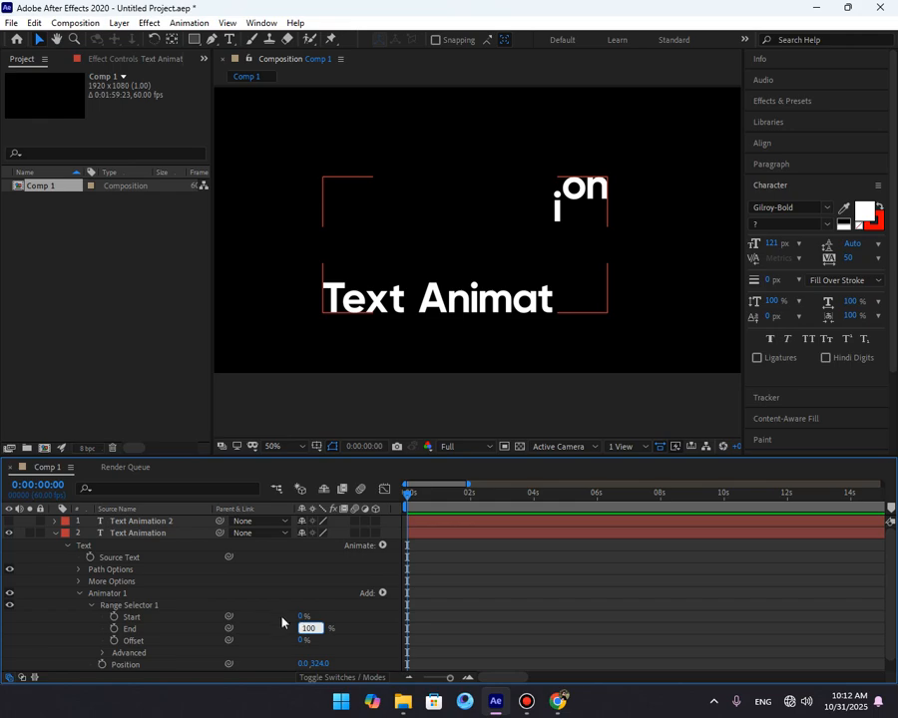
type("100")
key("Return")
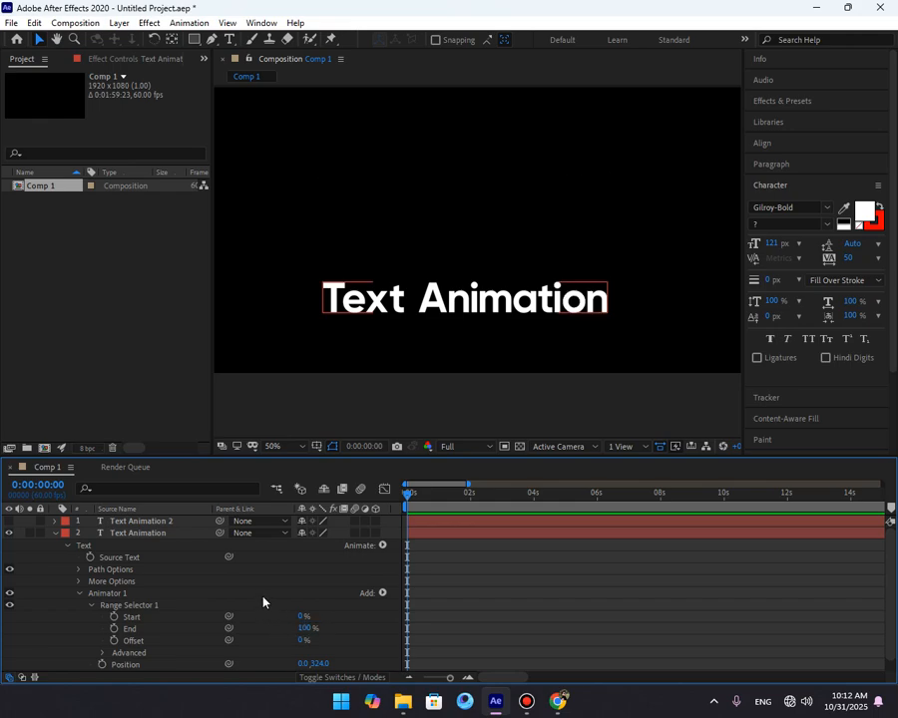
Set the Range Selector Offset to 0% and add an Offset keyframe at the start of the timeline.
key("space")
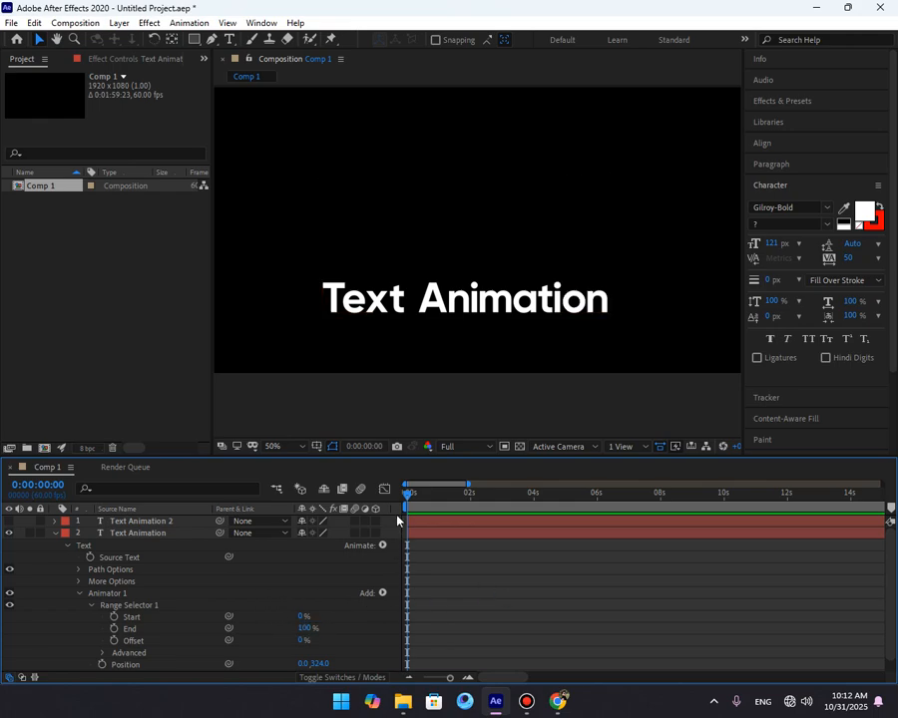
key("space")
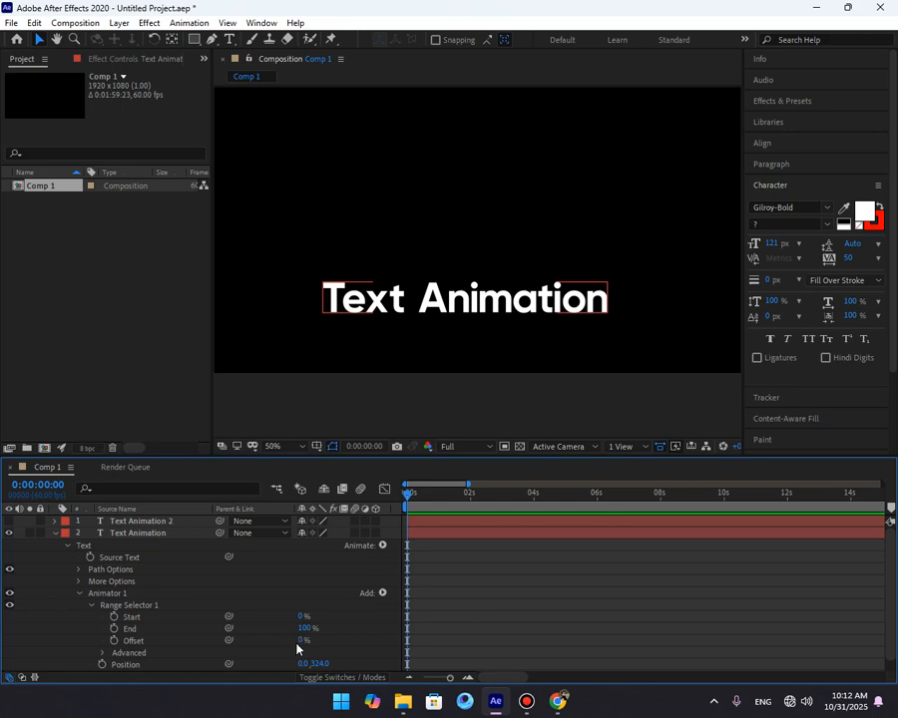
left_click_drag(299, 646, 375, 634)
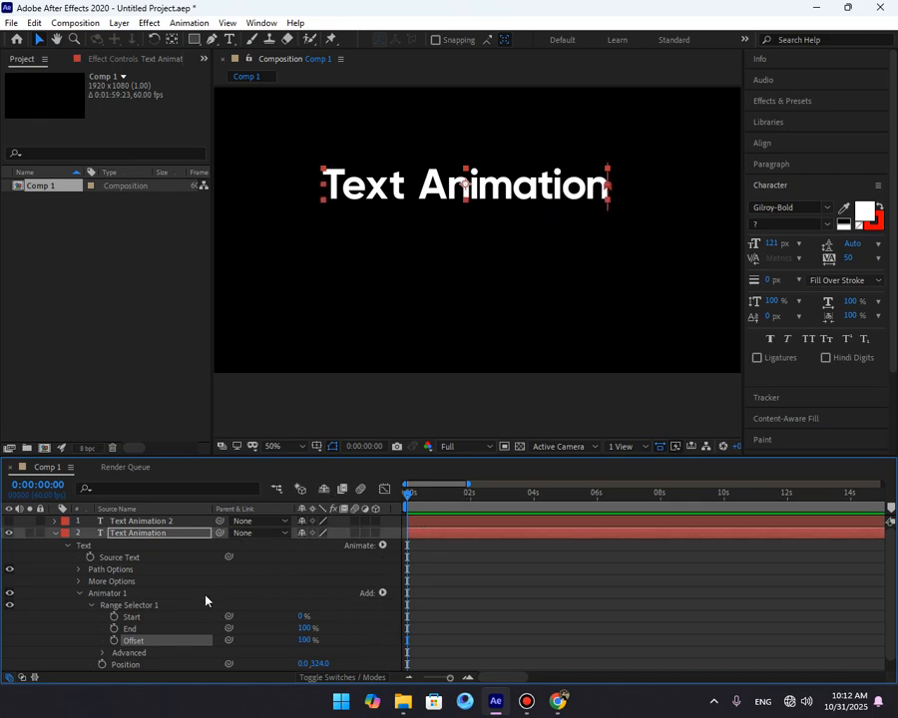
left_click(303, 641)
type("0")
left_click(114, 641)
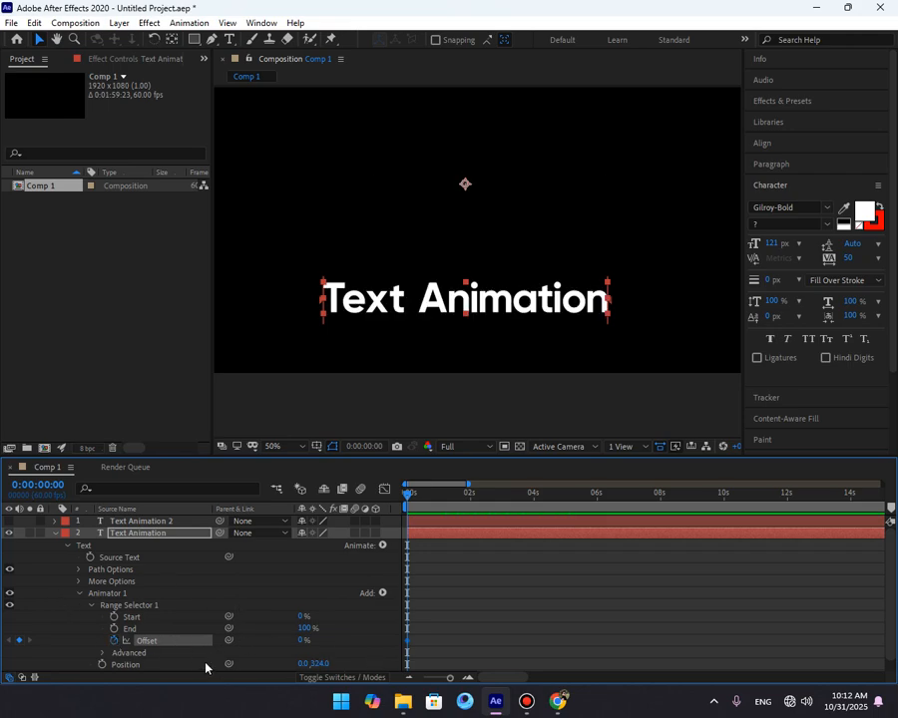
Add a second Offset keyframe of 100% at 0:00:00:40.
left_click(359, 643)
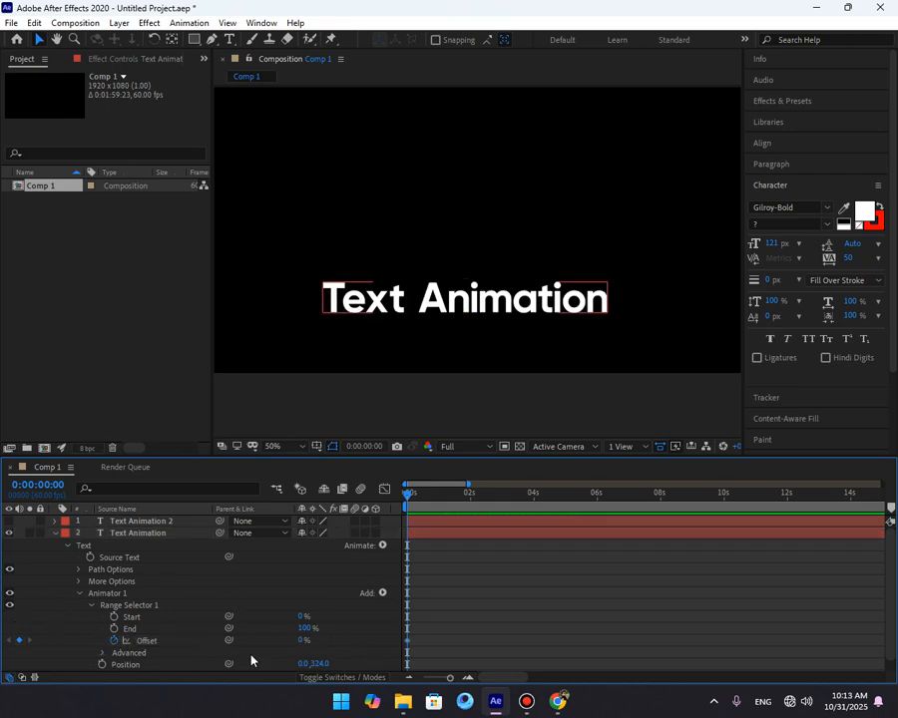
key("space")
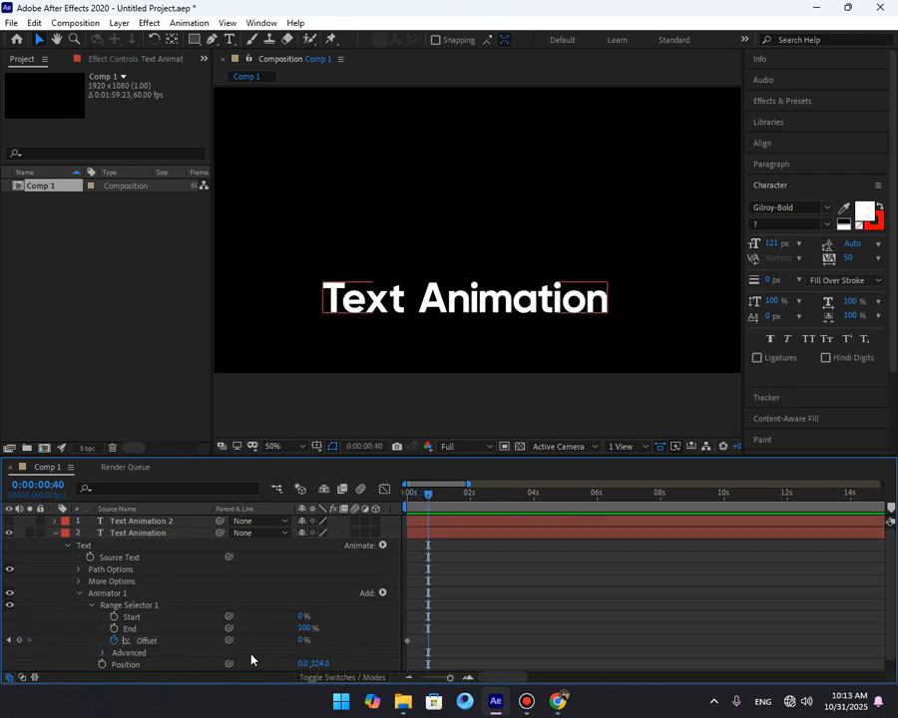
left_click(19, 640)
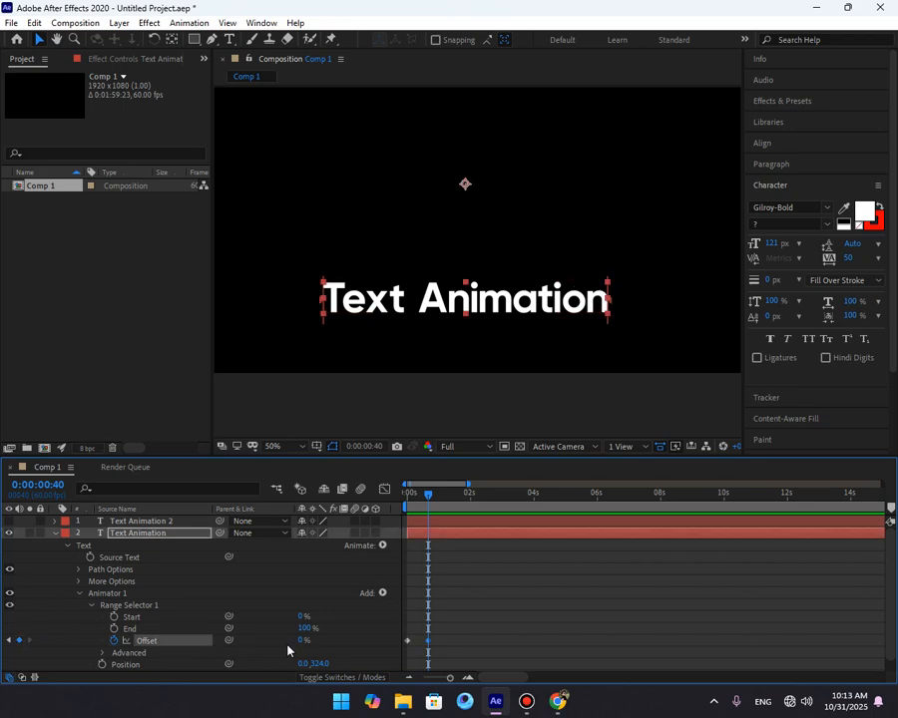
left_click_drag(303, 641, 396, 641)
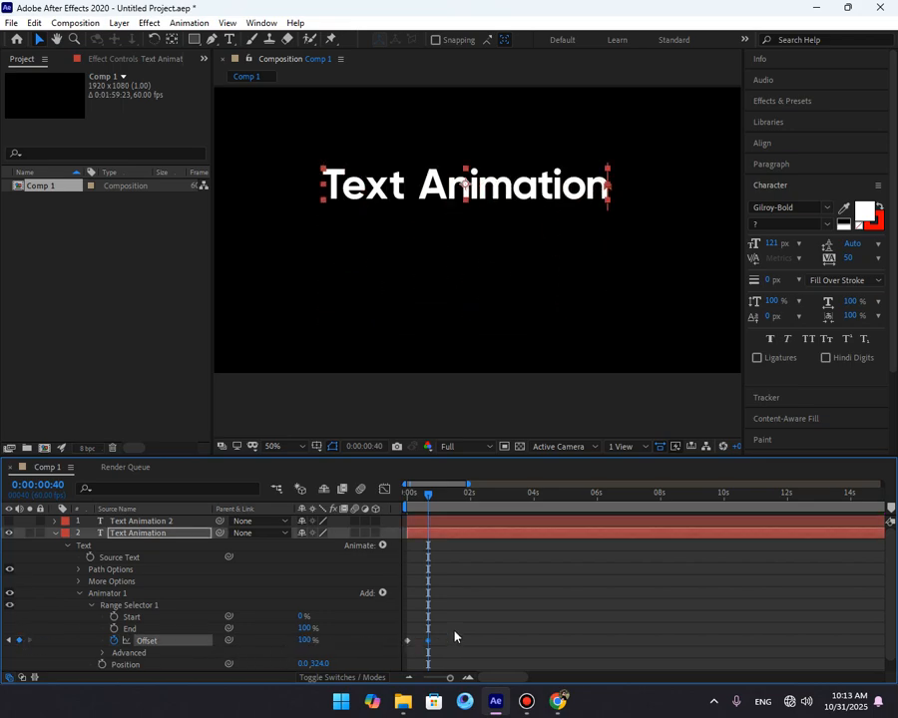
left_click_drag(455, 633, 400, 646)
left_click_drag(428, 495, 343, 521)
Zoom into the timeline and preview the Offset animation from the start.
left_click(468, 679)
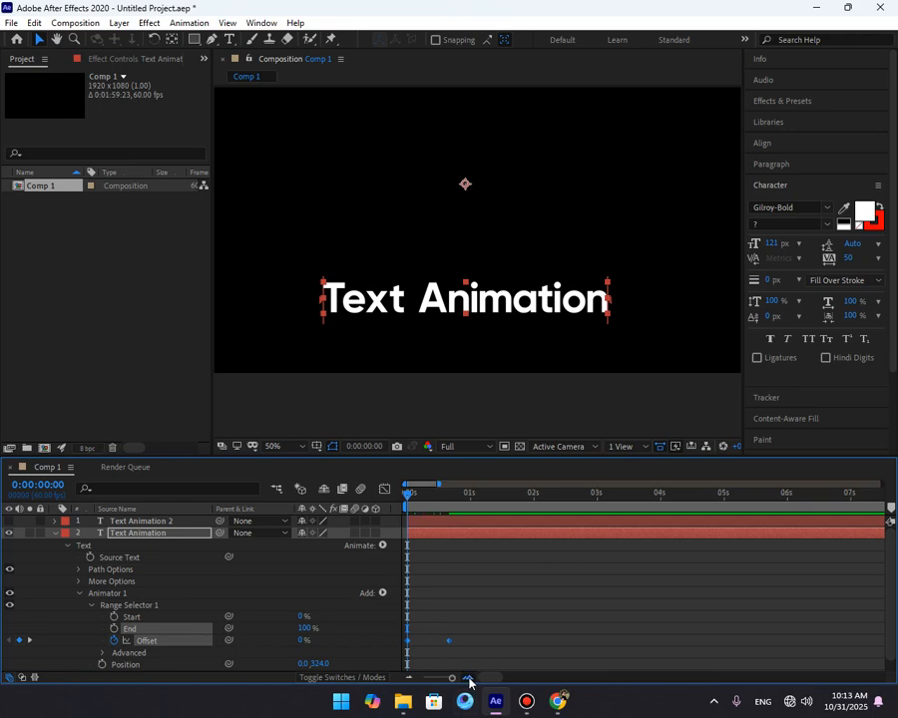
left_click(469, 681)
key("space")
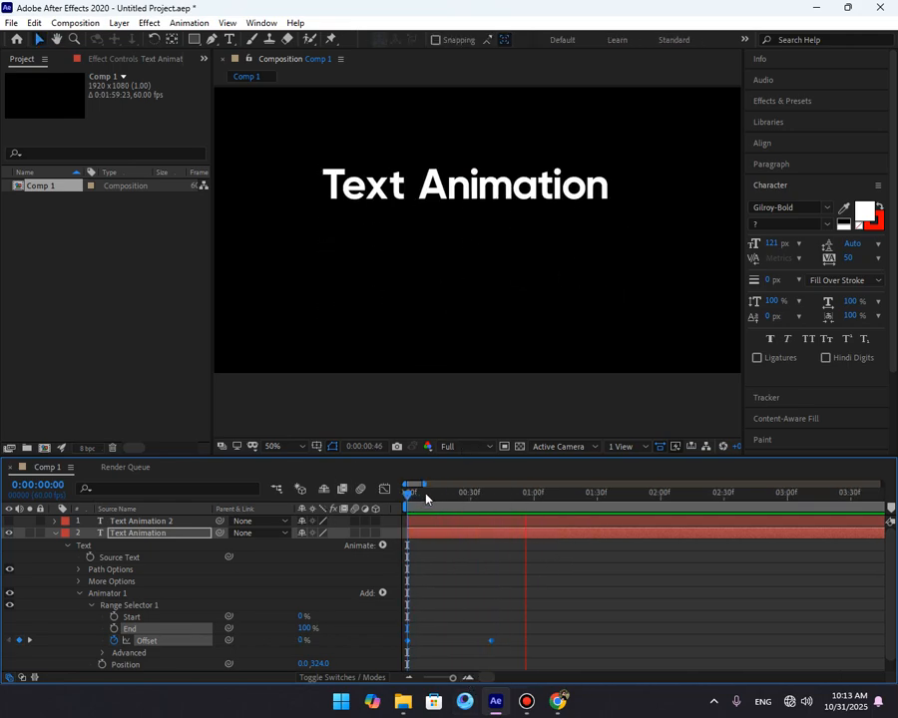
left_click(449, 494)
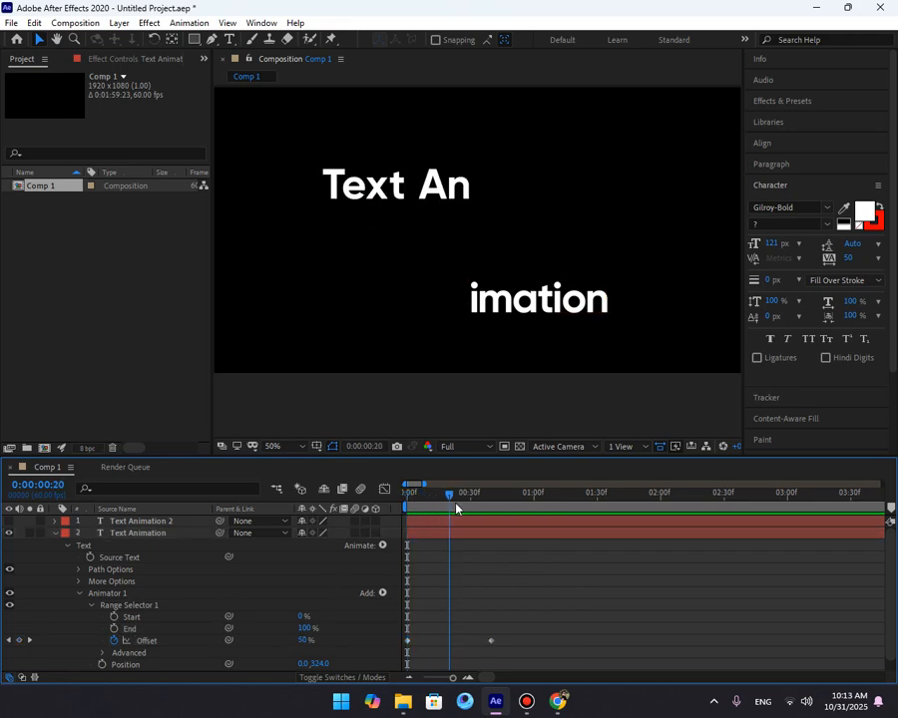
left_click_drag(456, 504, 401, 519)
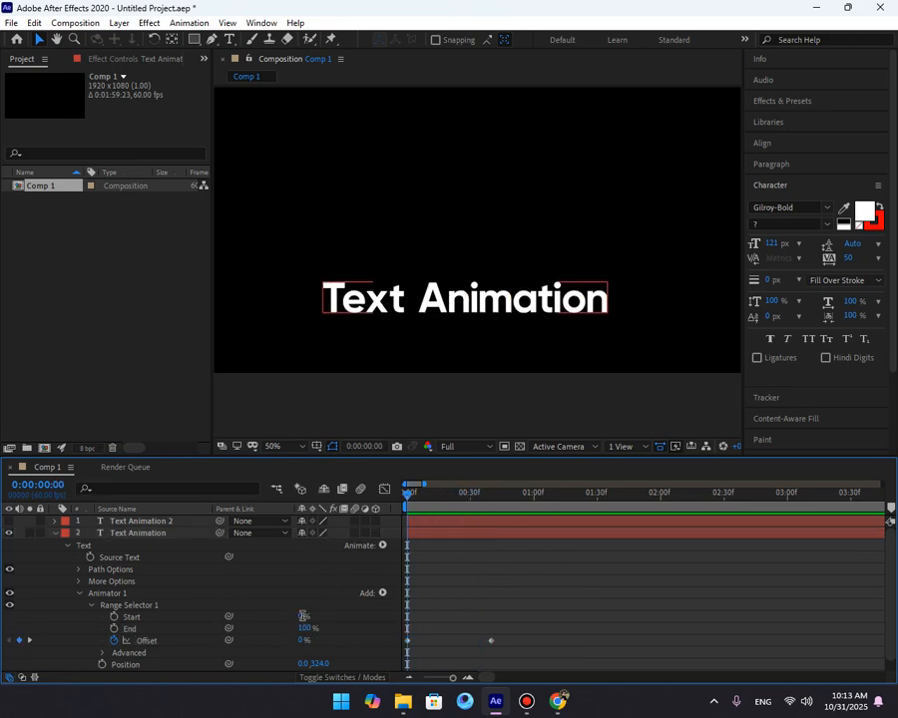
Try a Range Selector Start of 20% while previewing, then reset it to 0%.
left_click(303, 617)
type("20")
key("Return")
key("space")
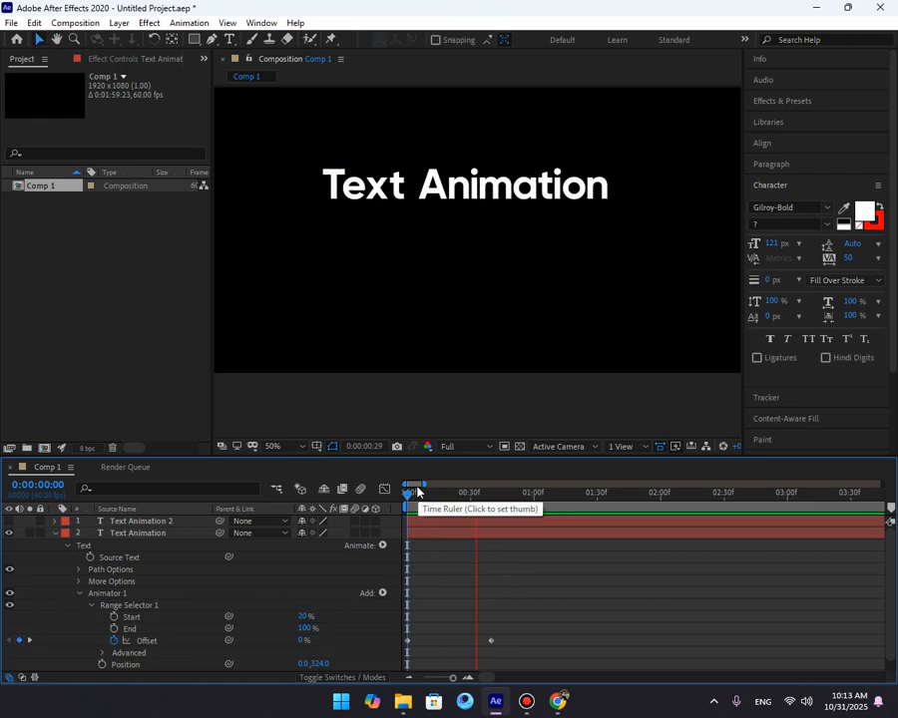
key("space")
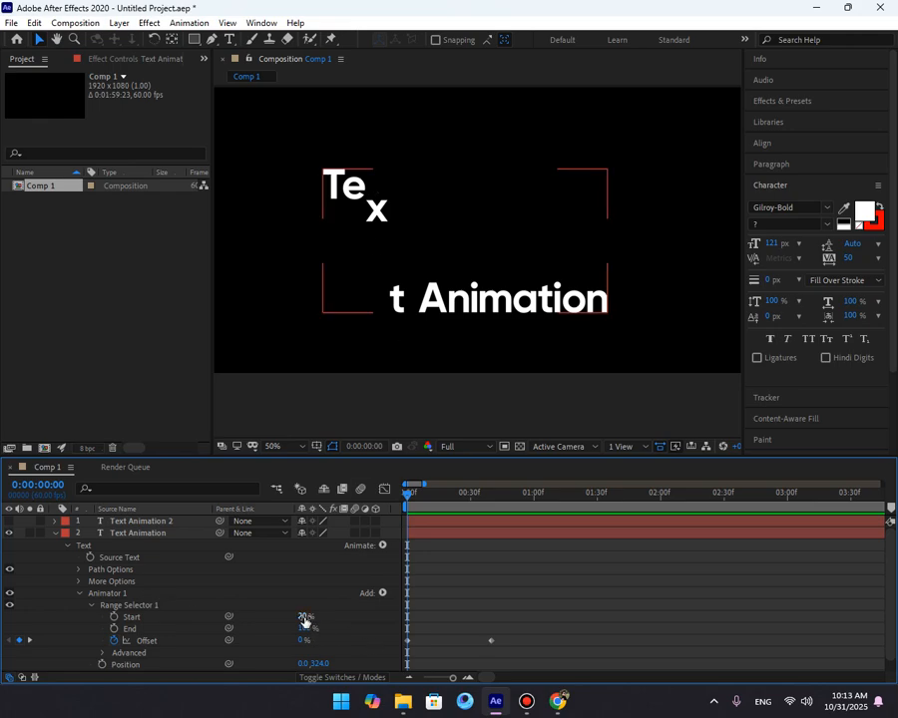
key("space")
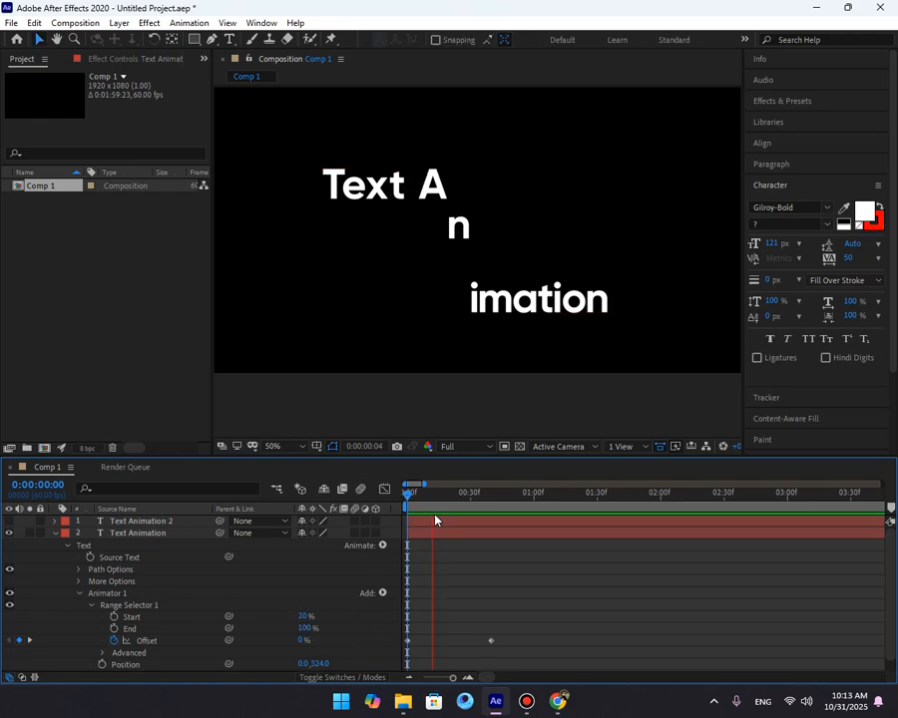
key("space")
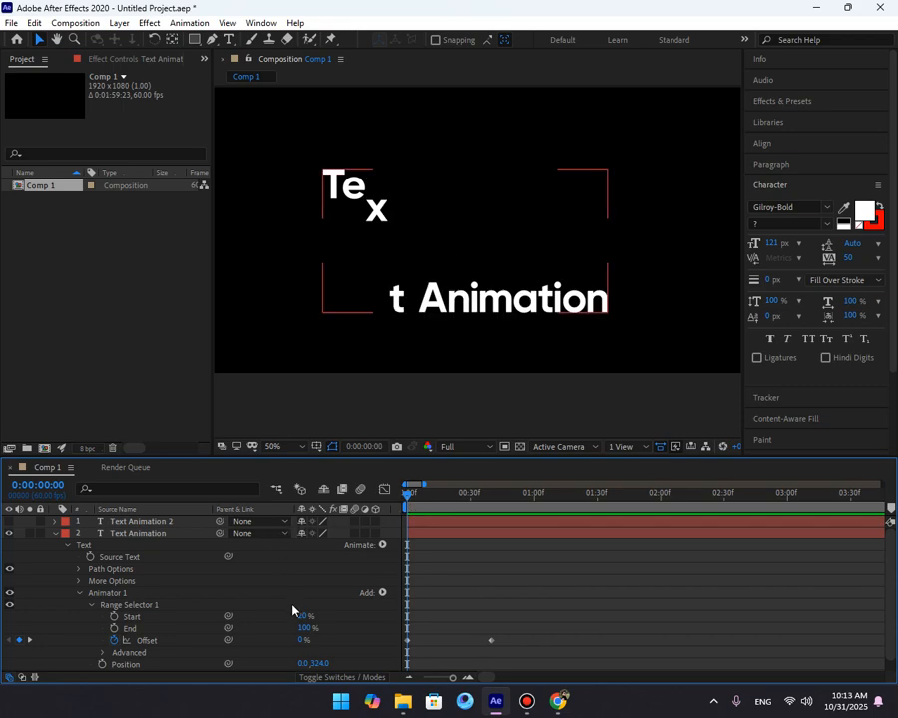
left_click_drag(413, 499, 448, 505)
key("Home")
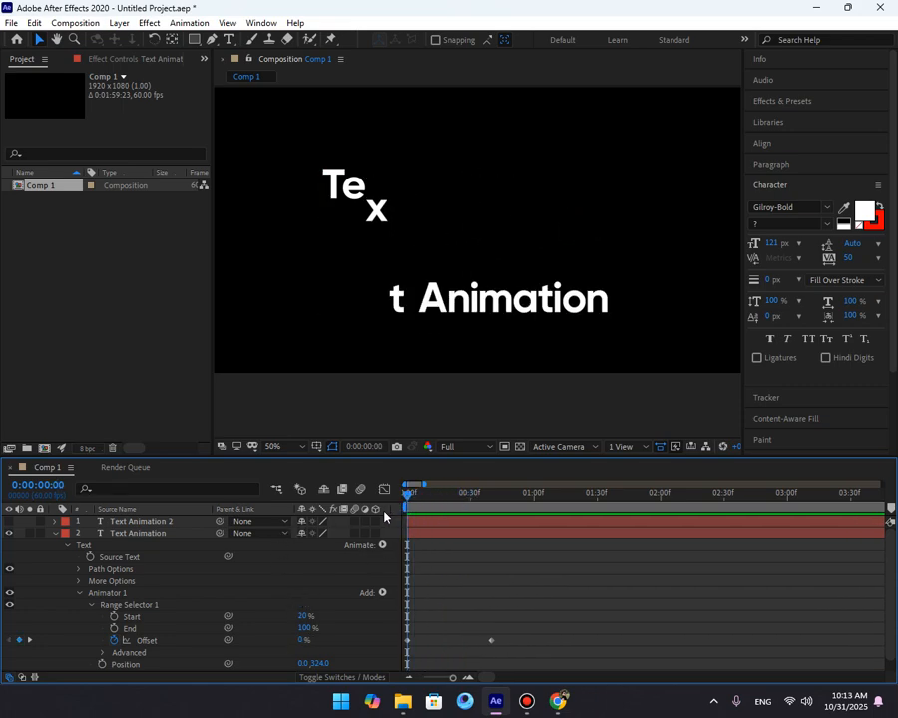
left_click(309, 616)
type("0")
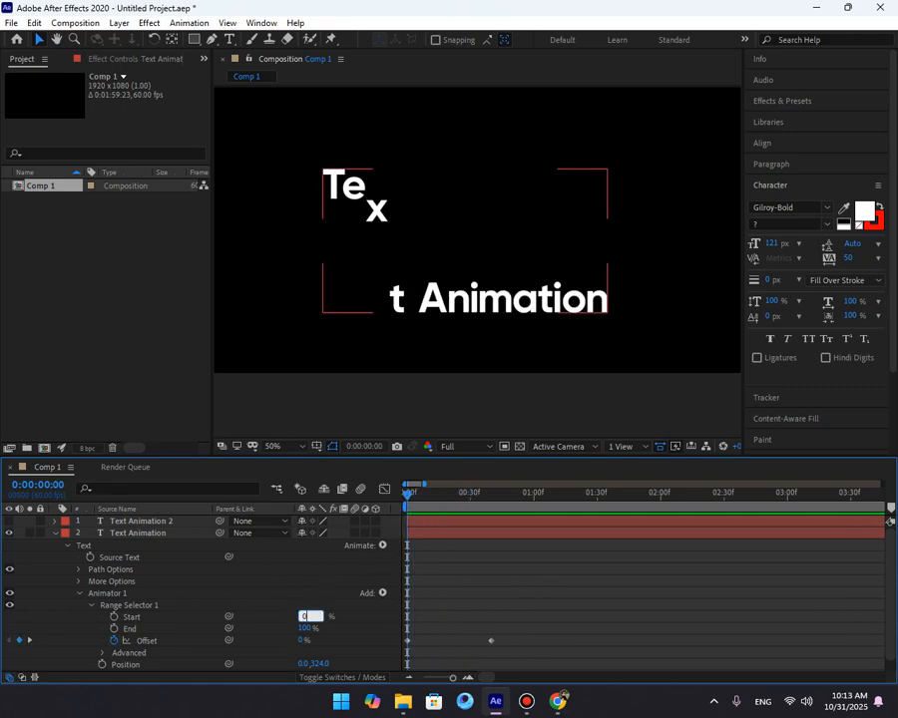
key("Return")
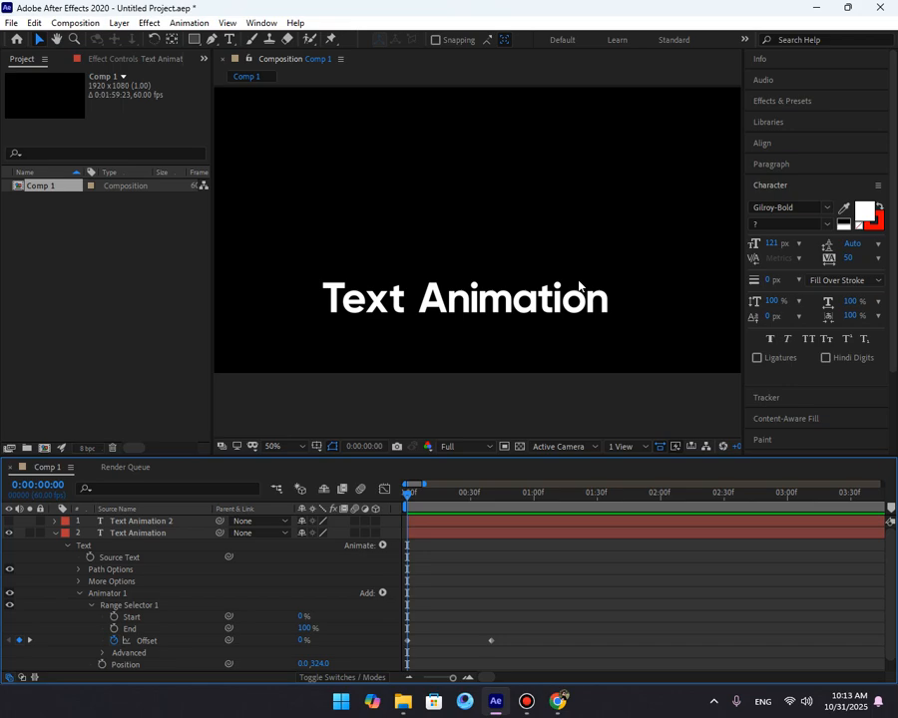
Try setting the first Offset keyframe to -100% and preview it.
left_click_drag(304, 640, 196, 655)
left_click(504, 582)
key("space")
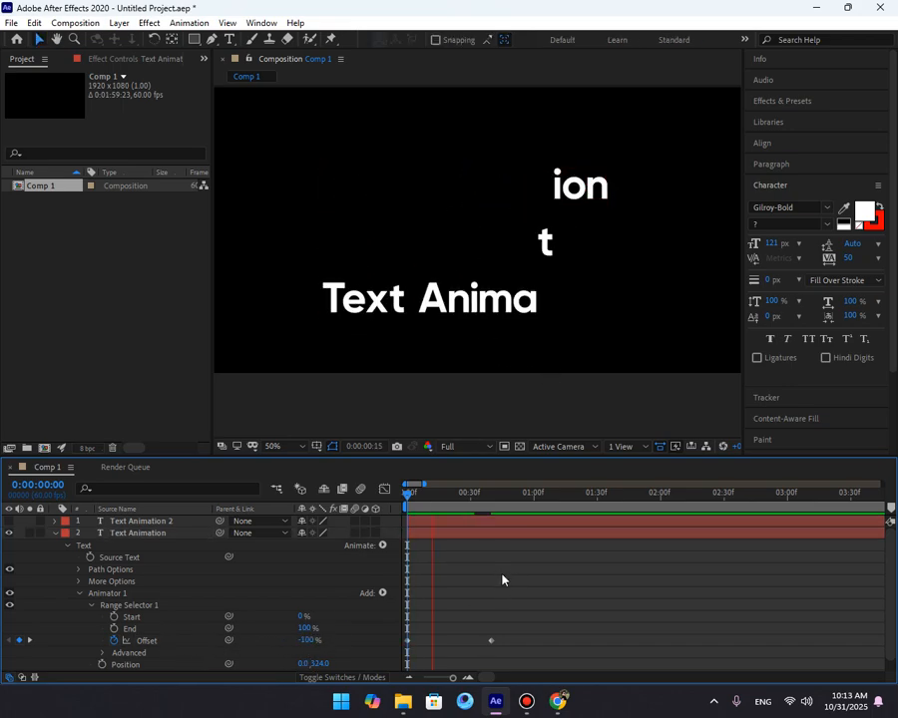
Set the Offset to -100% at the 0:00:00:40 keyframe and 0% at the first keyframe.
left_click_drag(423, 507, 491, 529)
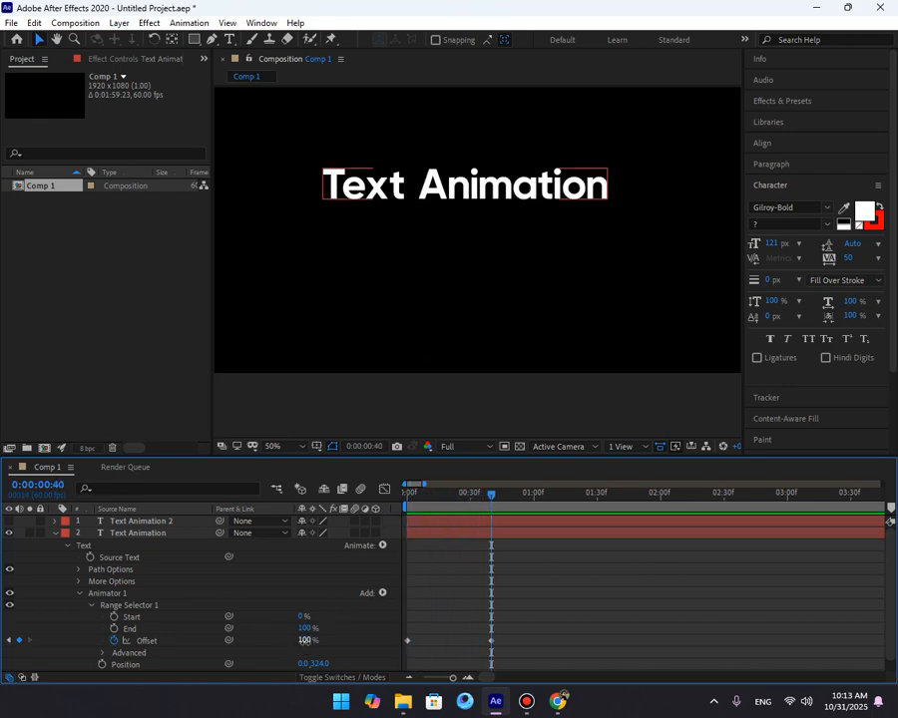
left_click_drag(304, 640, 120, 651)
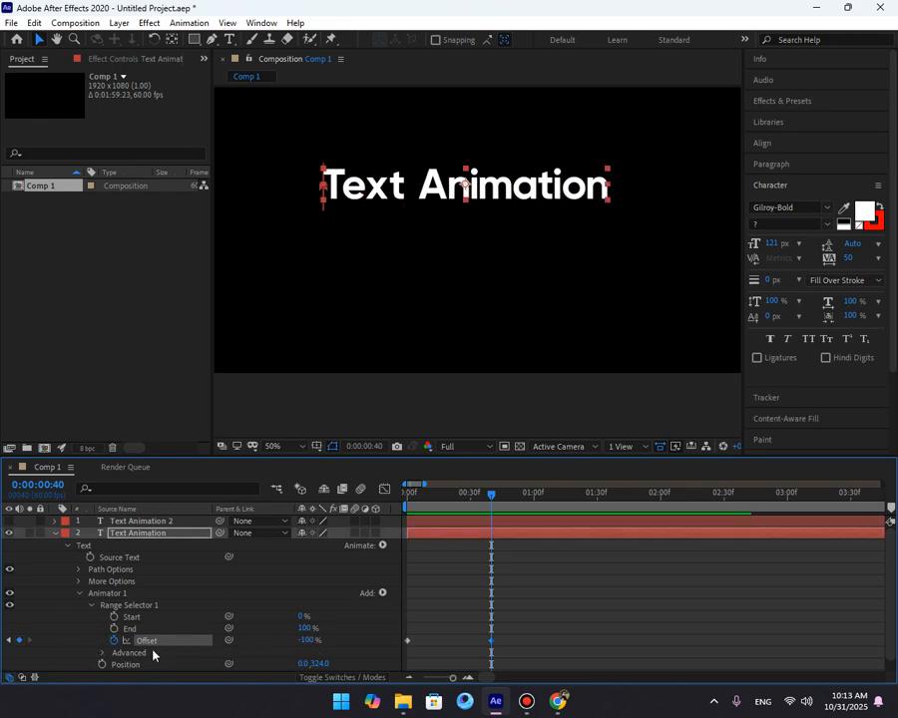
left_click_drag(419, 498, 390, 517)
left_click(300, 640)
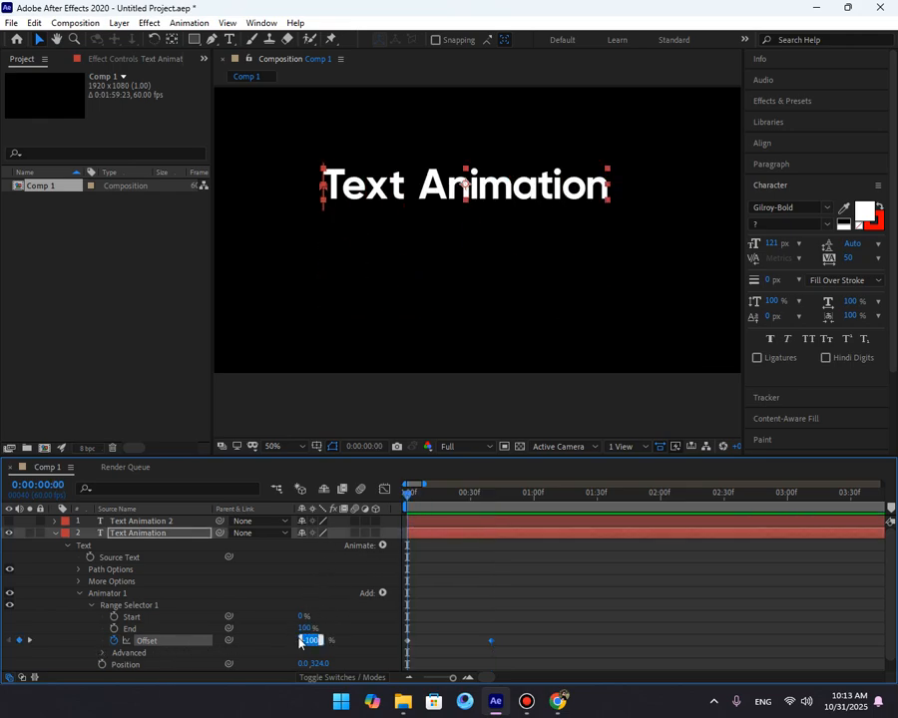
type("0")
left_click(324, 621)
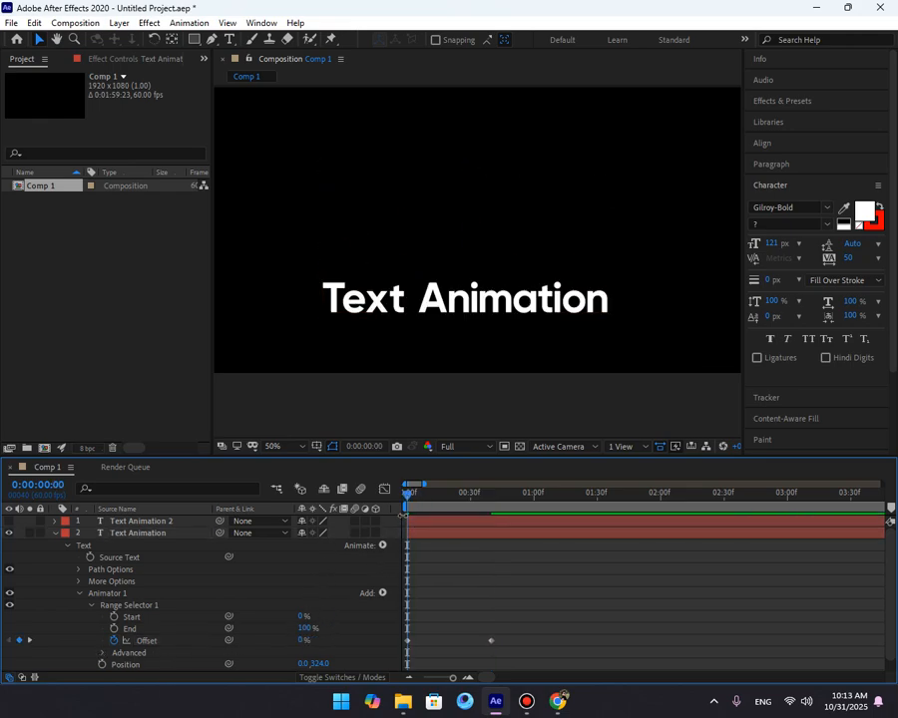
Preview the reversed Offset animation from the start of the timeline.
mouse_move(410, 500)
left_mouse_down()
mouse_move(493, 515)
mouse_move(395, 513)
left_mouse_up()
key("space")
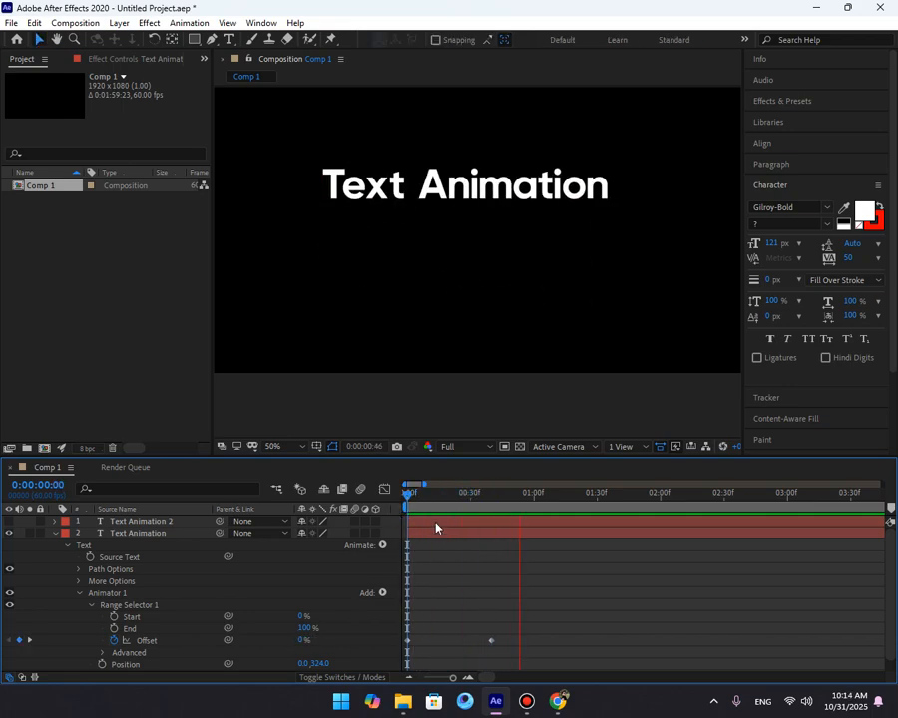
key("space")
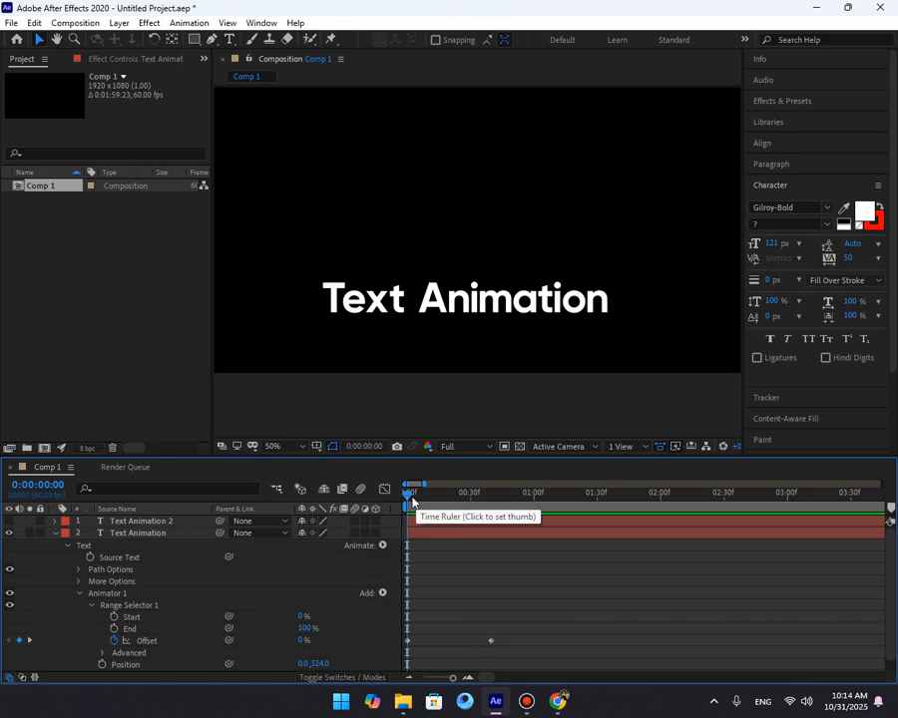
left_click_drag(413, 498, 386, 500)
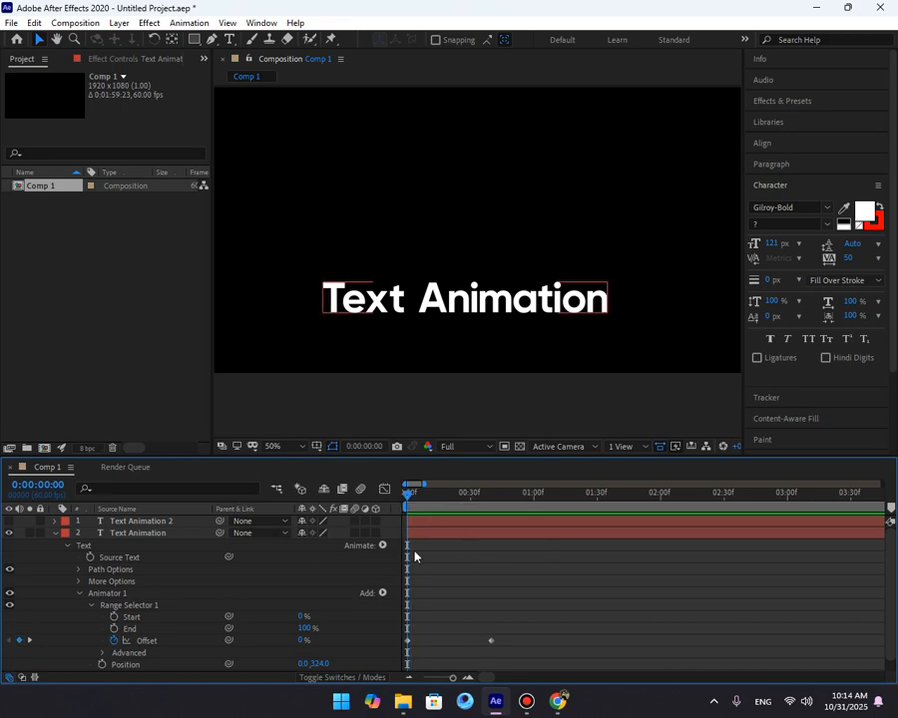
scroll(498, 573, "down", 1)
mouse_move(420, 499)
left_mouse_down()
mouse_move(368, 501)
mouse_move(421, 504)
left_mouse_up()
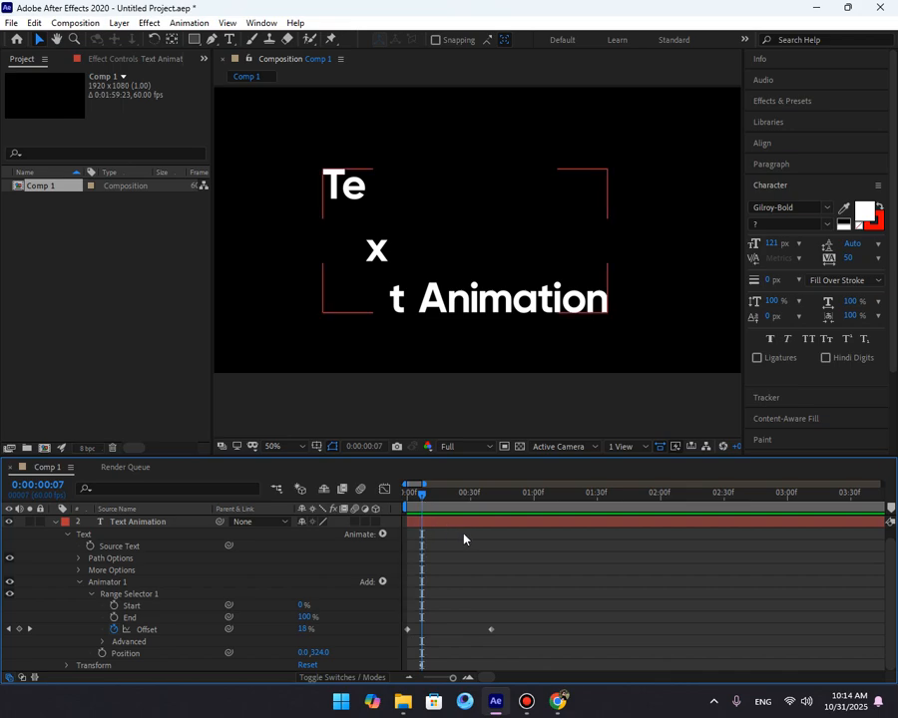
Set the range selector's Shape to Ramp Up under Advanced and preview the animation from the start.
left_click(104, 641)
scroll(153, 631, "down", 2)
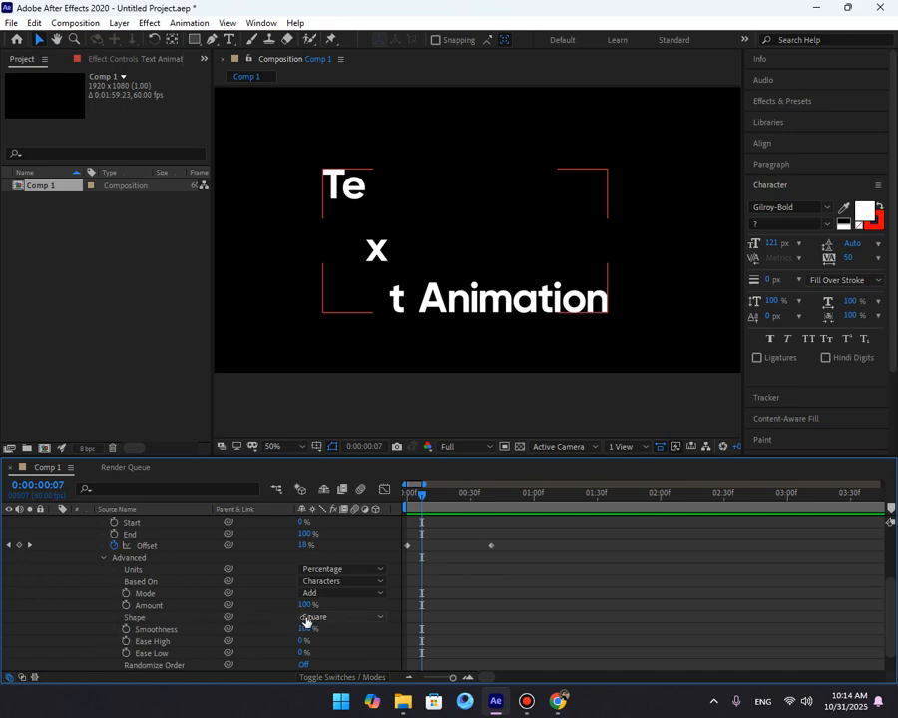
left_click(339, 618)
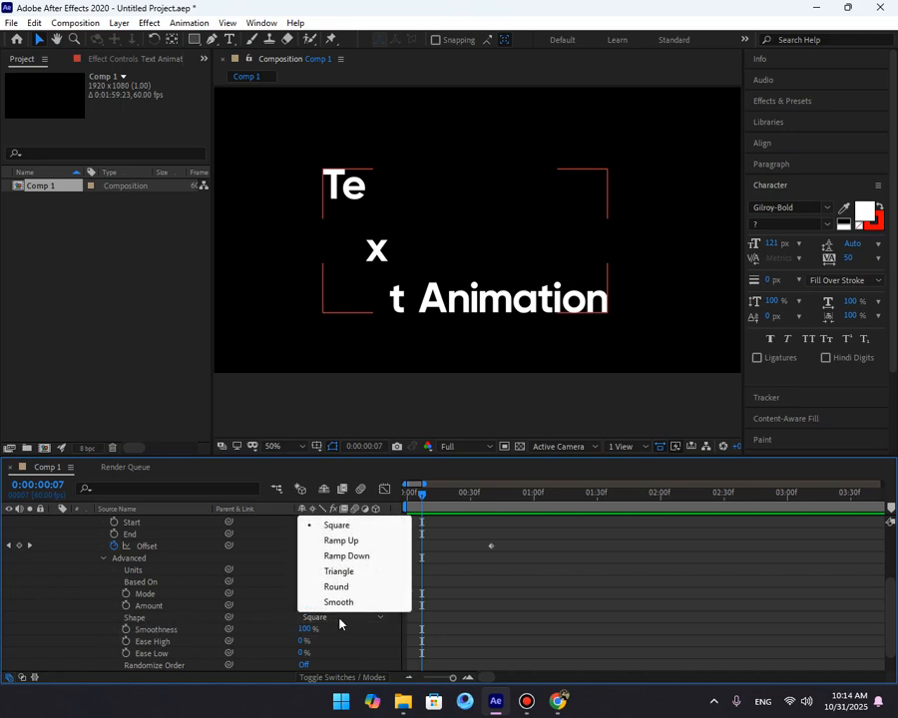
left_click(365, 543)
left_click_drag(427, 495, 361, 506)
key("space")
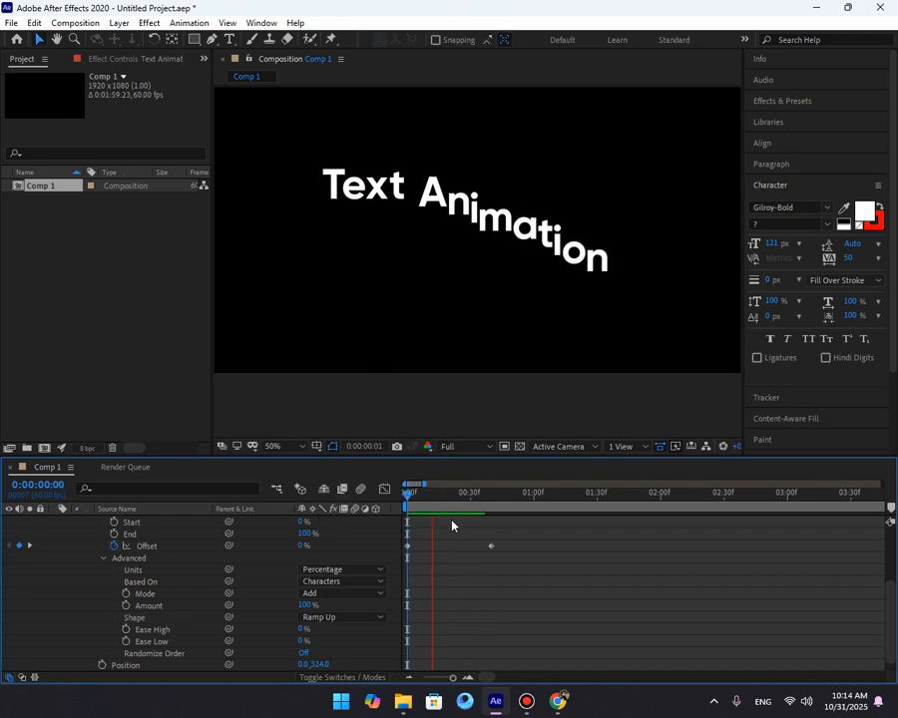
key("space")
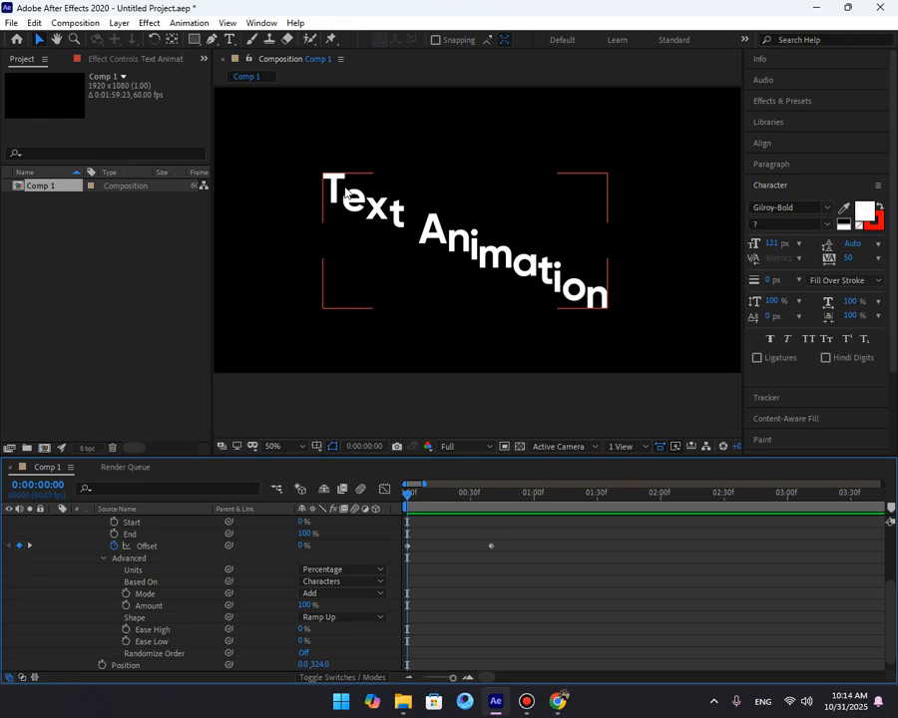
Set the first Offset keyframe to -100% and preview the animation.
left_click(367, 422)
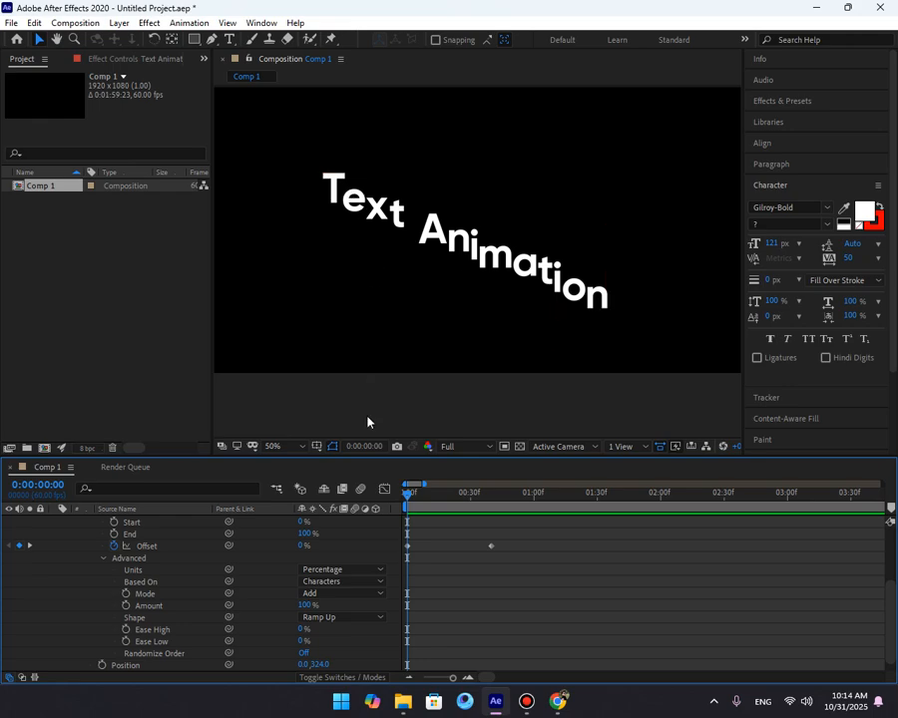
left_click(274, 547)
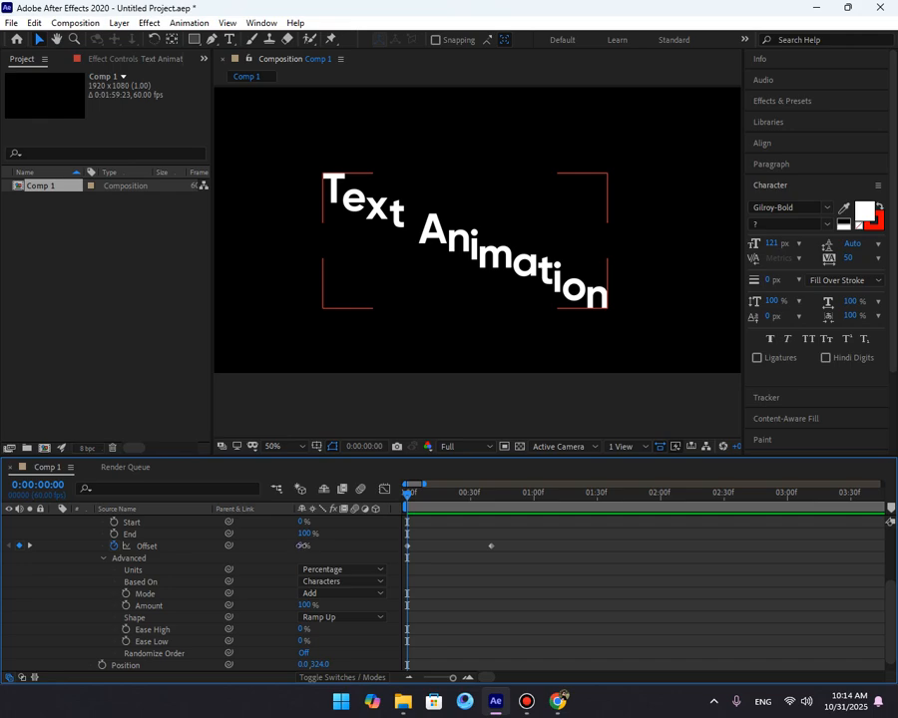
left_click_drag(303, 548, 142, 565)
key("space")
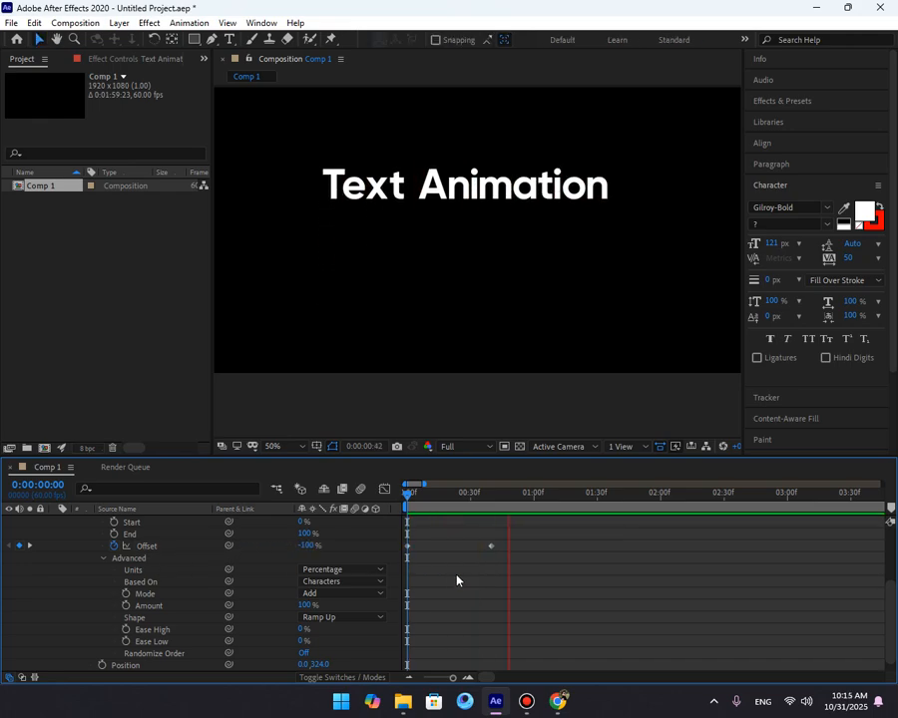
key("space")
key("space")
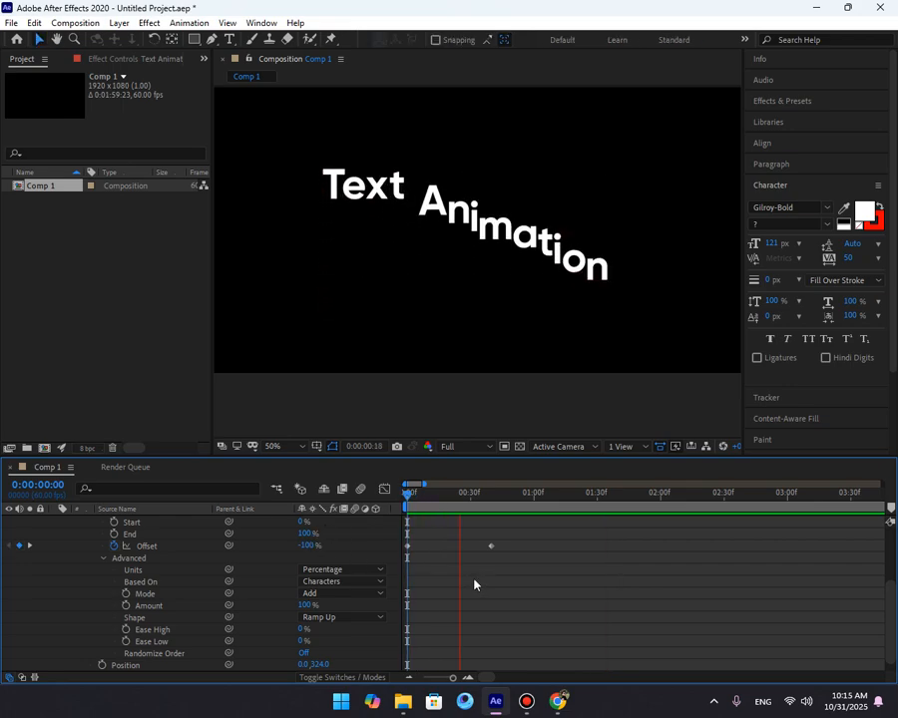
key("space")
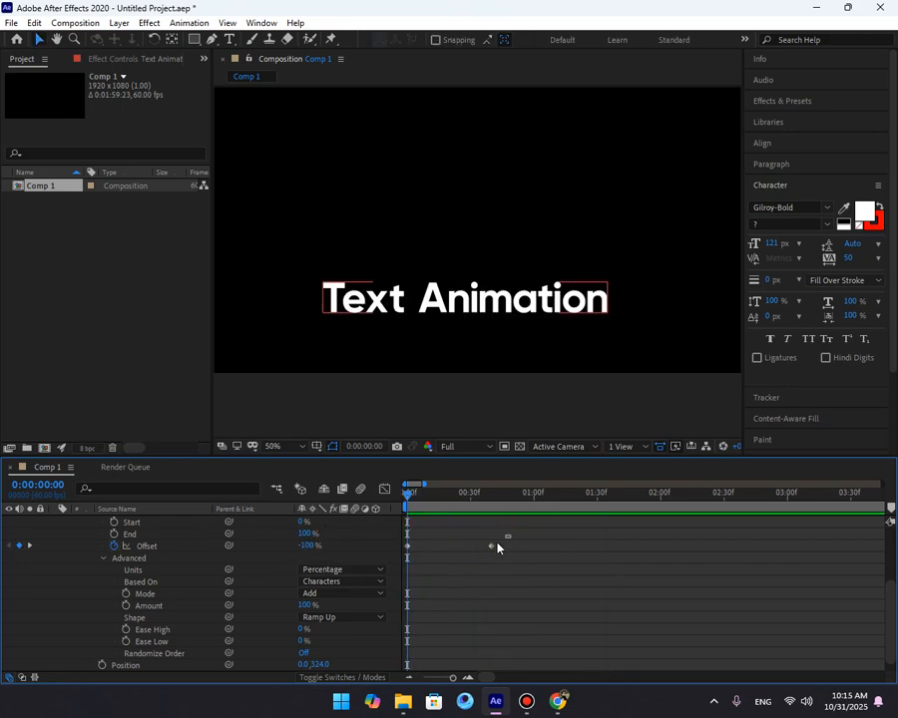
Apply Easy Ease to both Offset keyframes.
left_click_drag(506, 532, 401, 555)
key("F9")
left_click(471, 592)
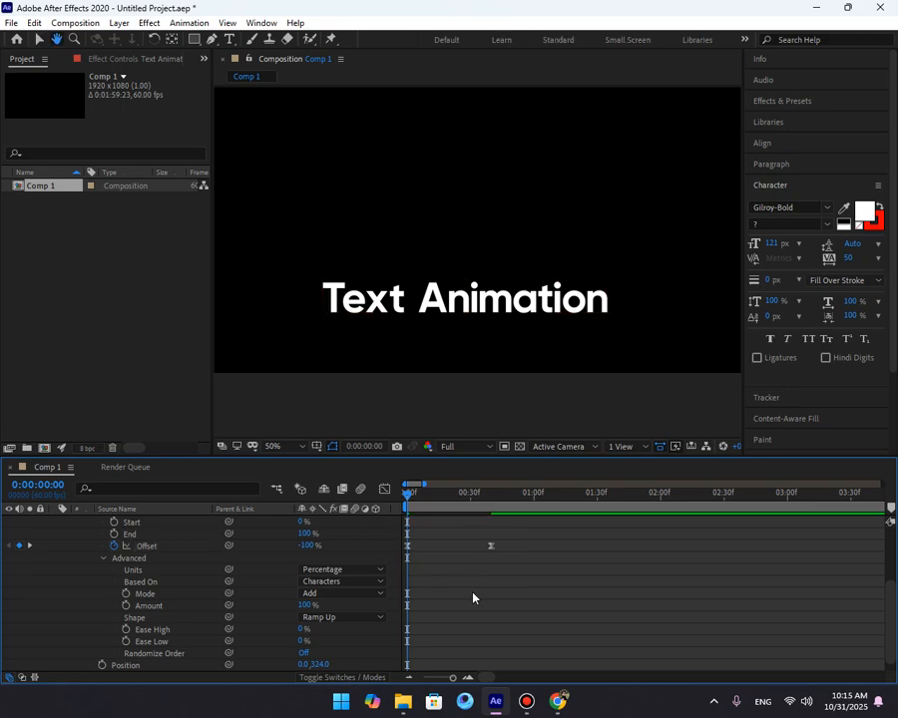
Preview the eased Offset animation by scrubbing the timeline.
key("space")
mouse_move(433, 497)
left_mouse_down()
mouse_move(392, 509)
mouse_move(457, 527)
mouse_move(439, 525)
mouse_move(447, 497)
left_mouse_up()
left_click(336, 183)
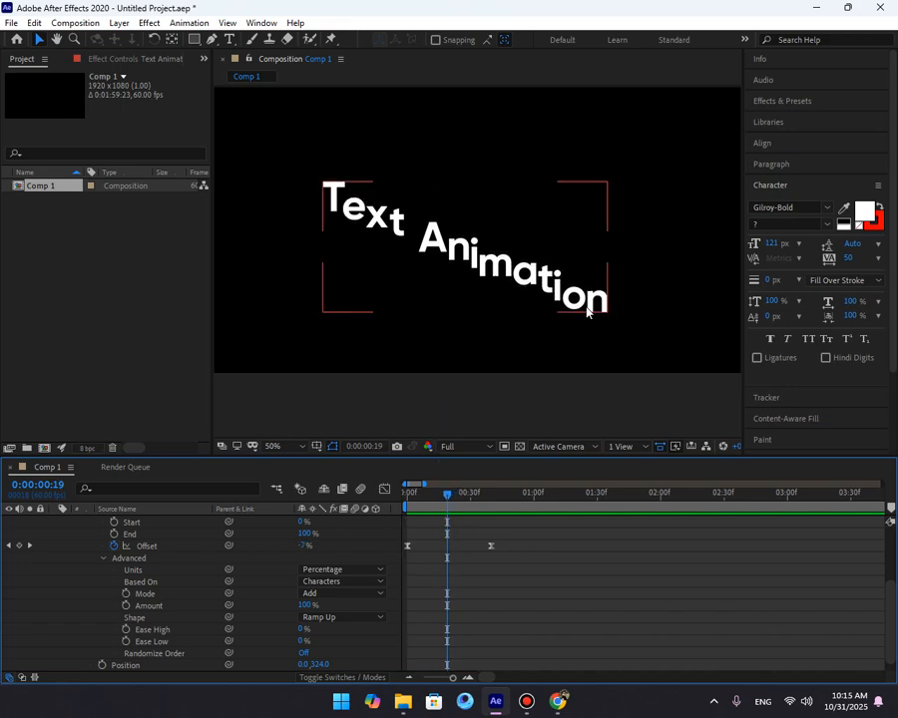
left_click(529, 310)
left_click(377, 228)
Set the range selector's Ease High and Ease Low to 20% and preview from the start.
left_click(303, 630)
type("20")
key("Return")
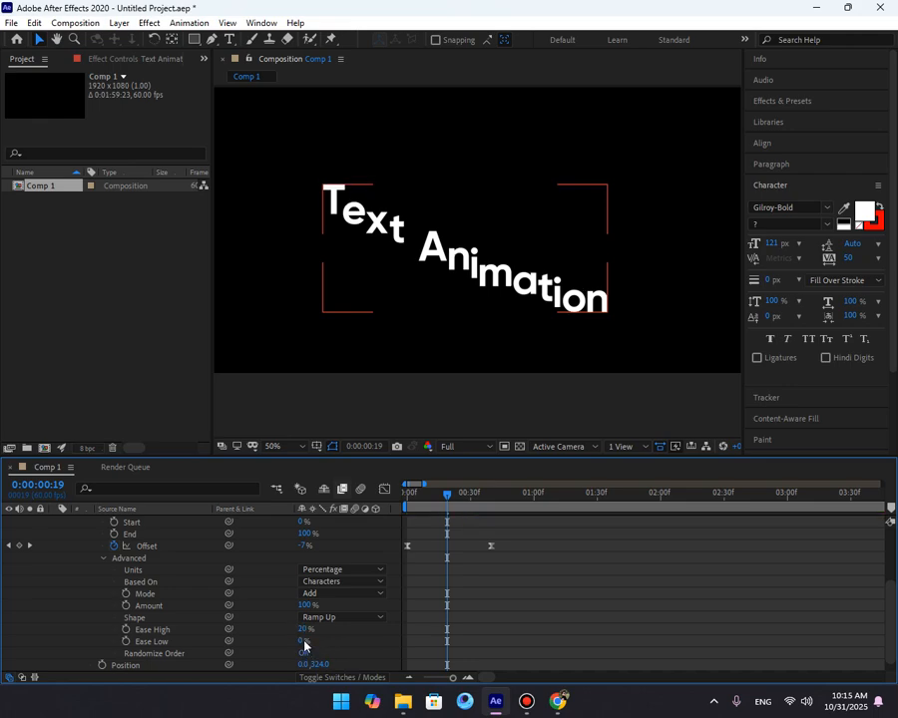
left_click(301, 642)
left_click(437, 628)
left_click_drag(444, 495, 373, 510)
key("space")
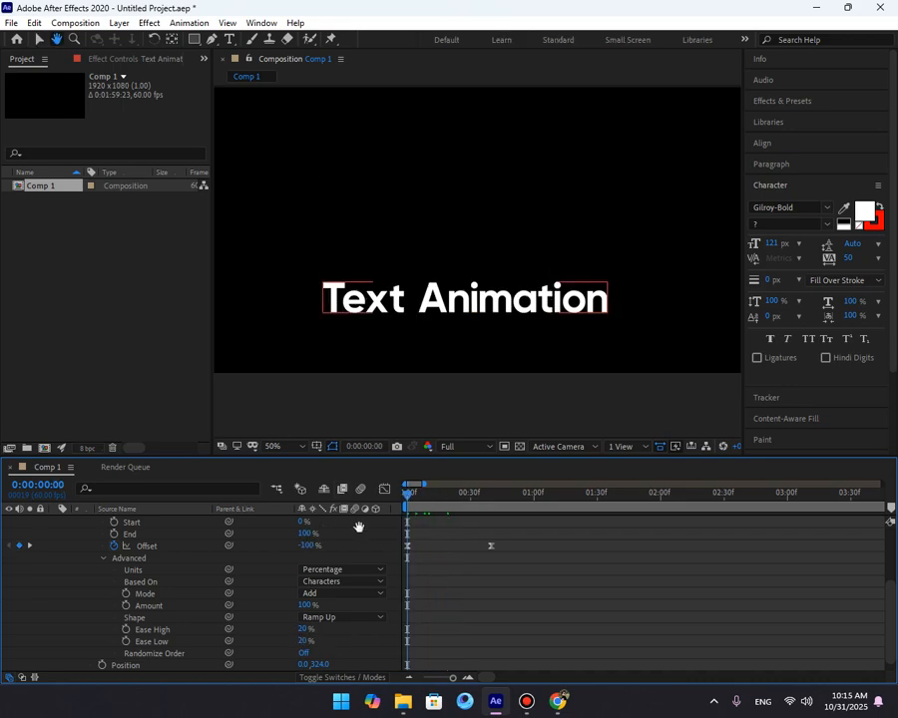
key("space")
left_click_drag(423, 492, 403, 511)
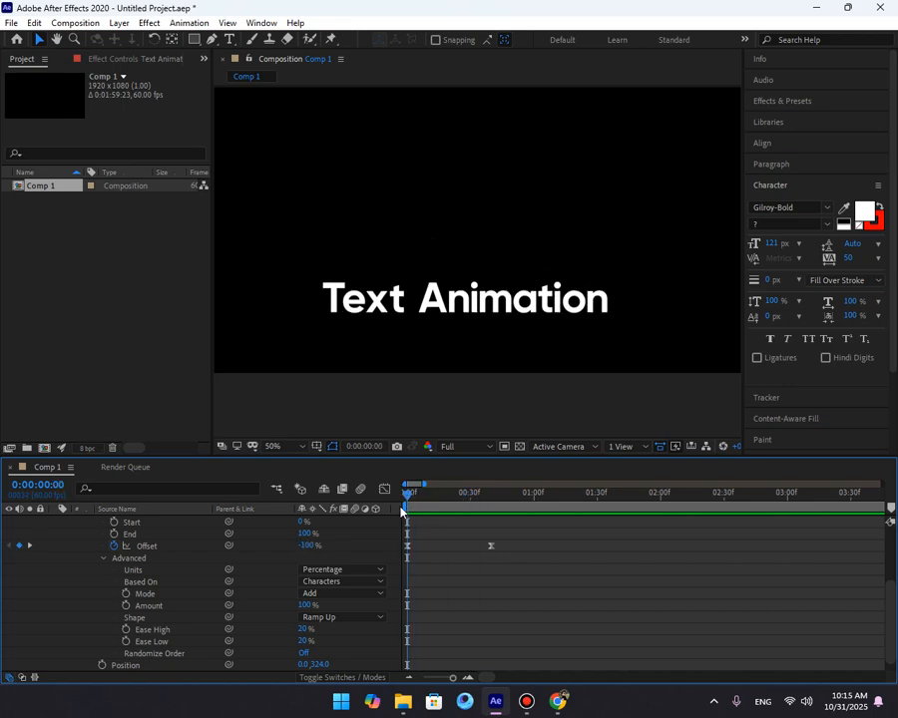
Set Ease High and Ease Low to 50% and preview the animation.
left_click(304, 628)
type("50")
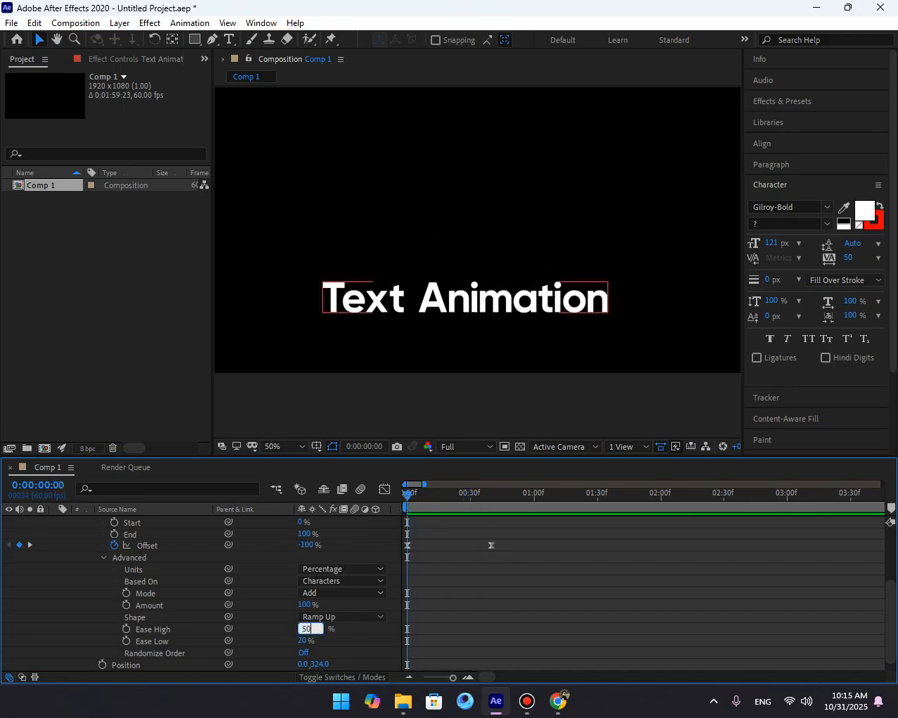
left_click(304, 642)
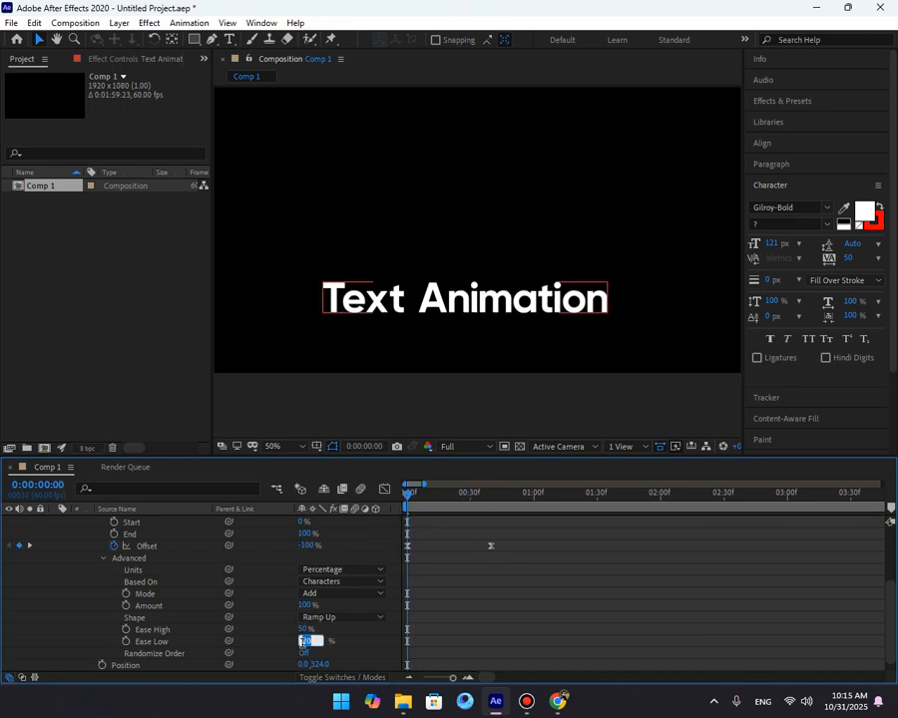
type("50")
left_click(493, 617)
key("space")
key("space")
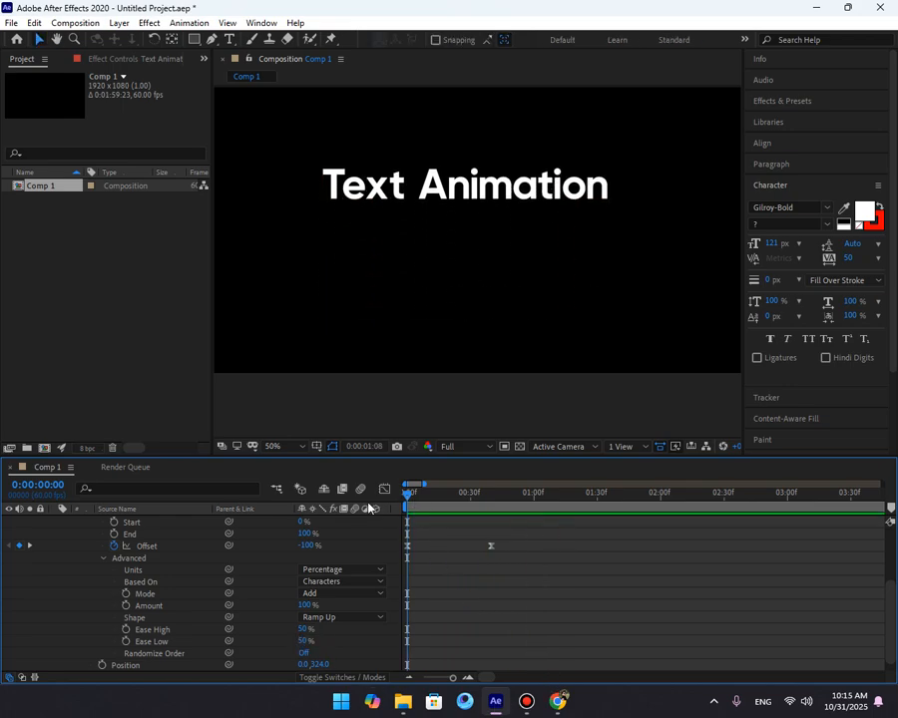
left_click(432, 516)
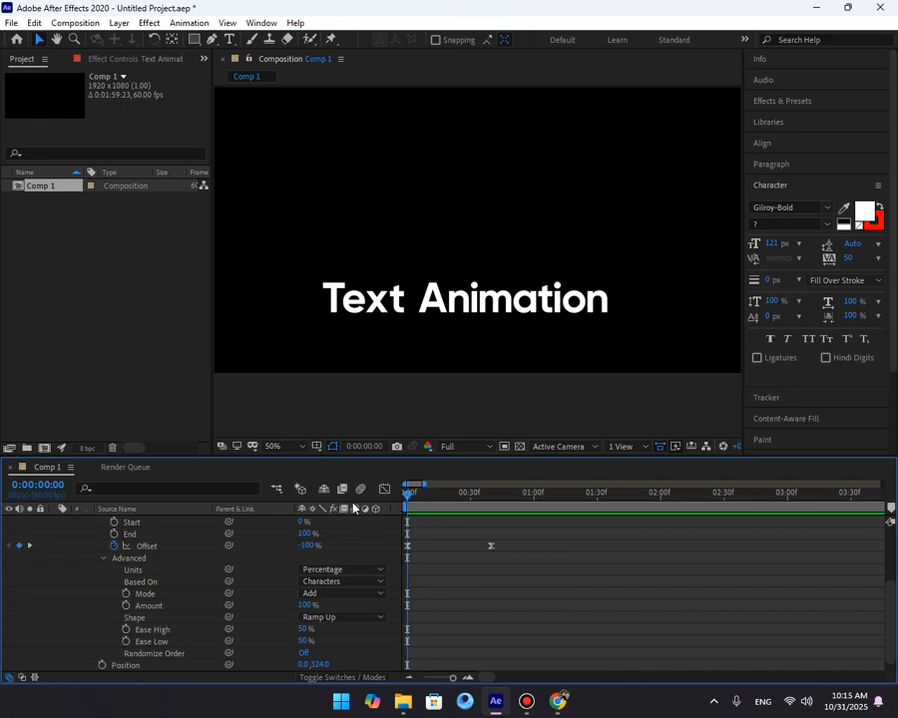
key("space")
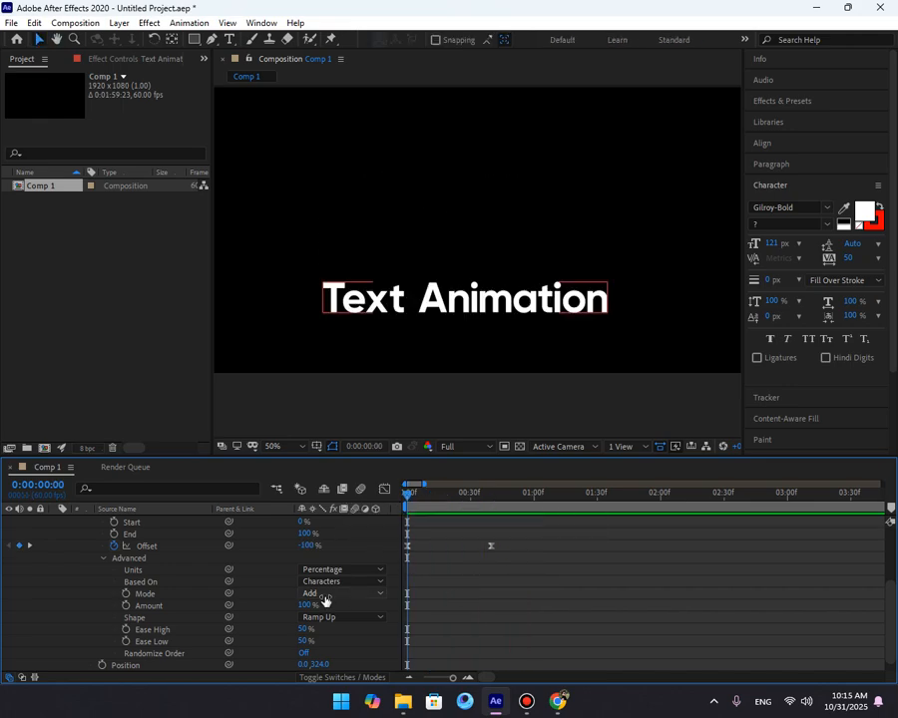
Inspect the Offset keyframes' speed curve in the Graph Editor.
left_click(332, 544)
left_click_drag(423, 543, 395, 559)
left_click(385, 490)
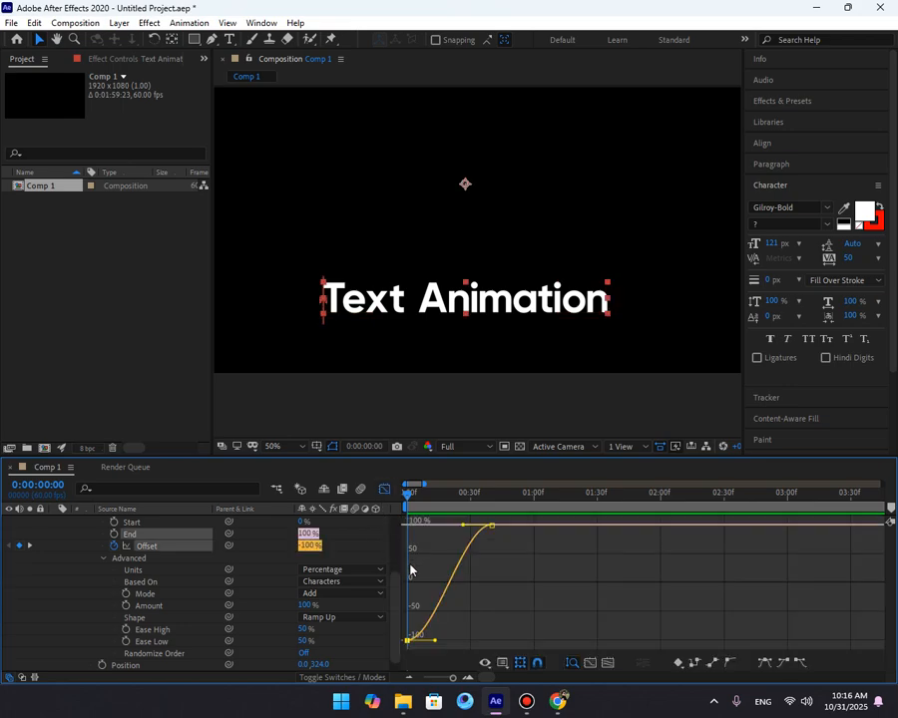
left_click(463, 678)
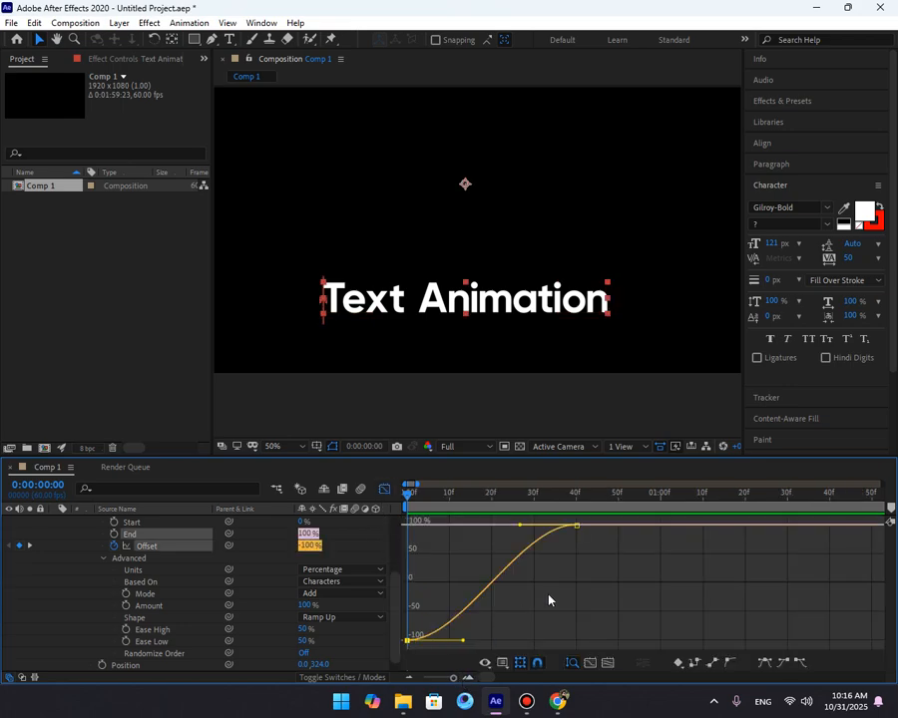
left_click(385, 490)
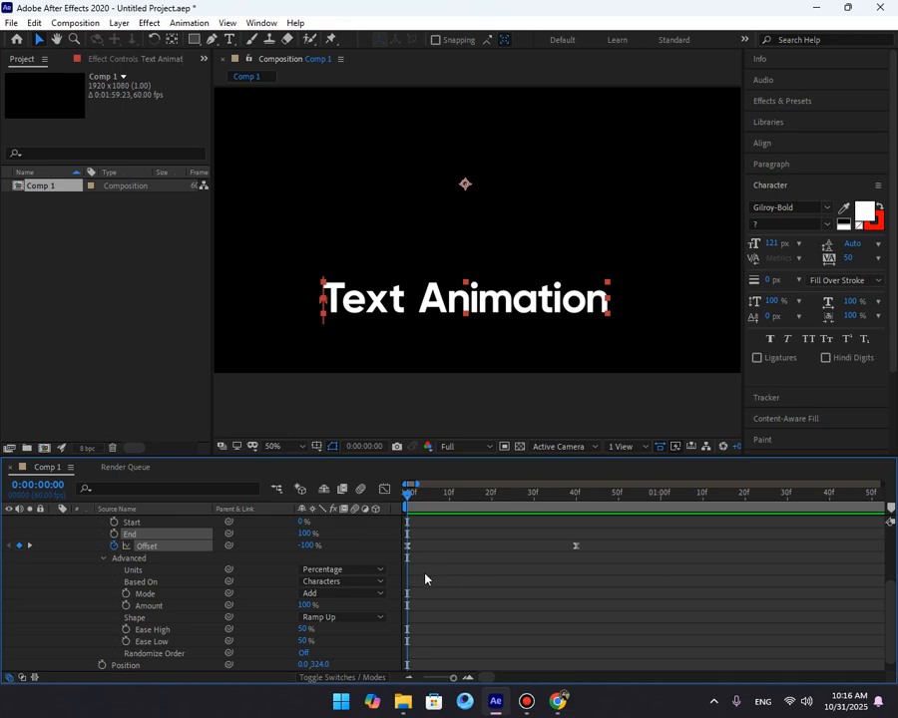
Save Animator 1 as an animation preset named "Position Animation preset" in the Documents folder.
left_click(420, 582)
scroll(200, 594, "up", 2)
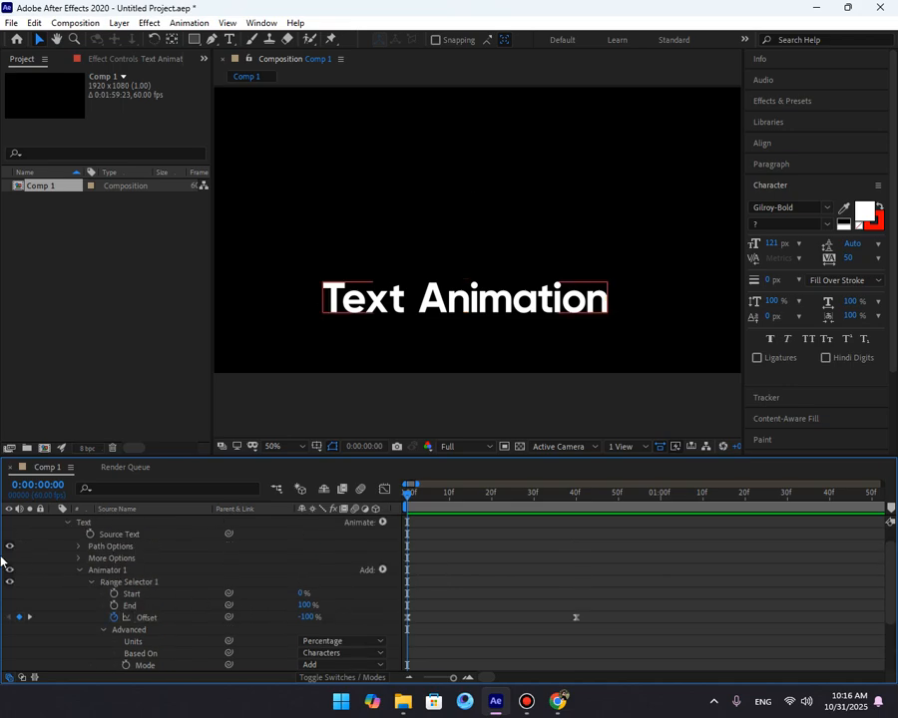
left_click(133, 572)
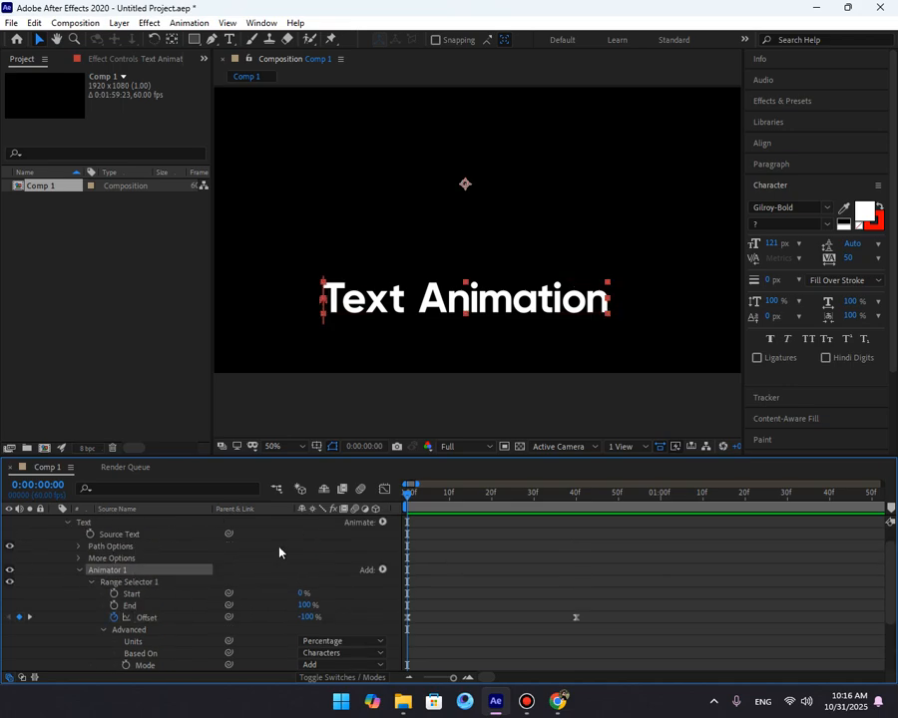
left_click(222, 575)
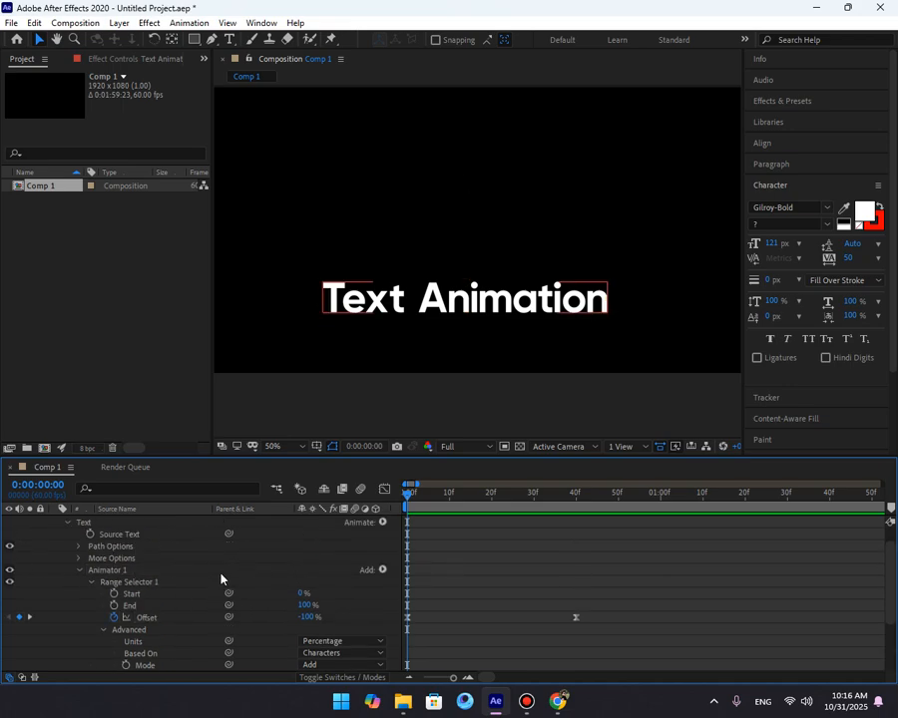
left_click(105, 570)
left_click(183, 22)
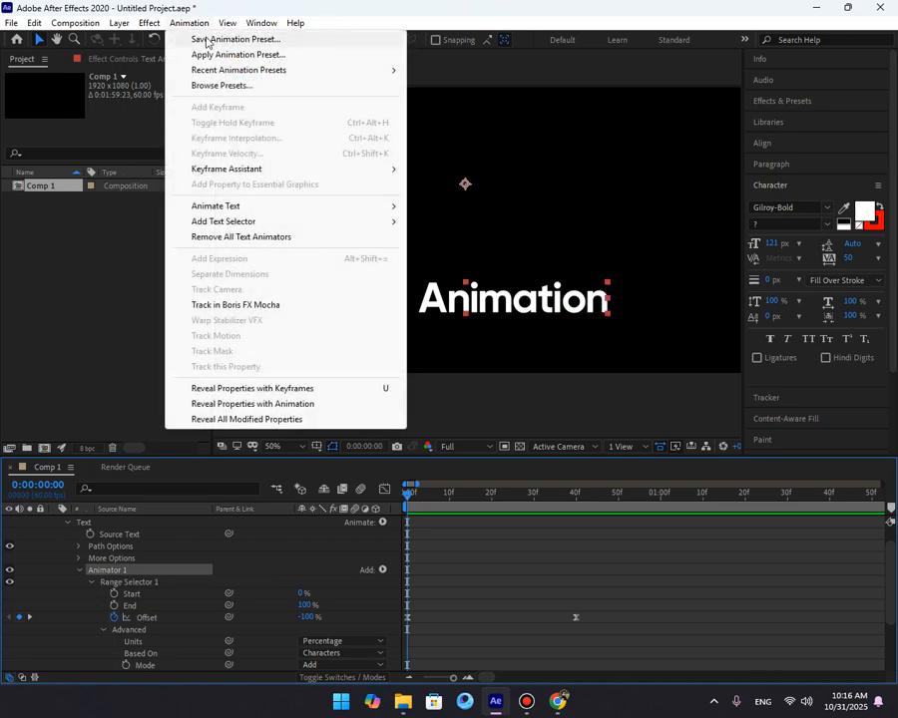
left_click(207, 40)
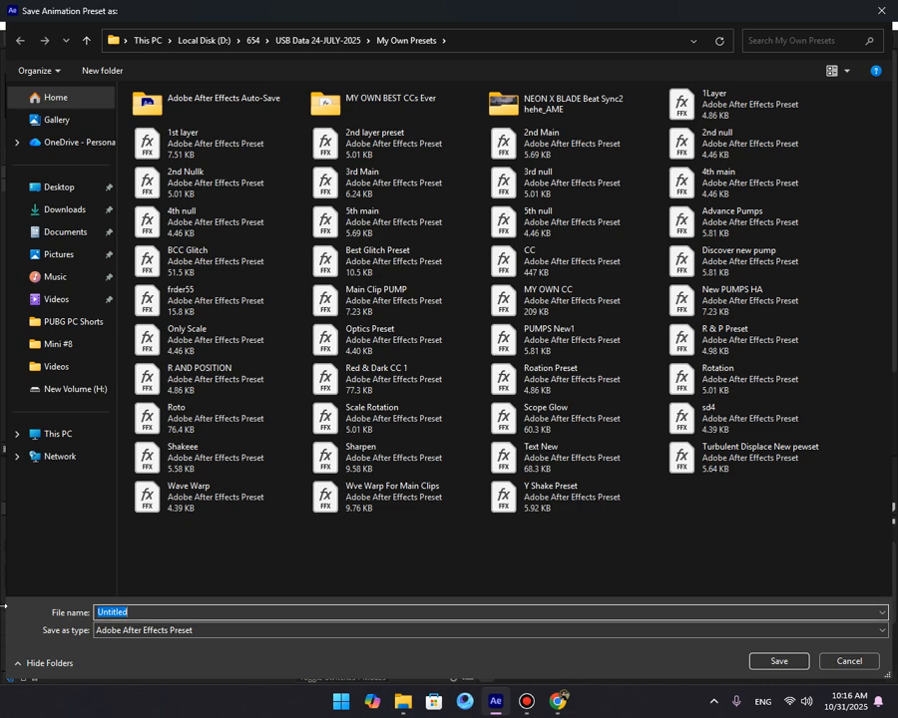
left_click(65, 231)
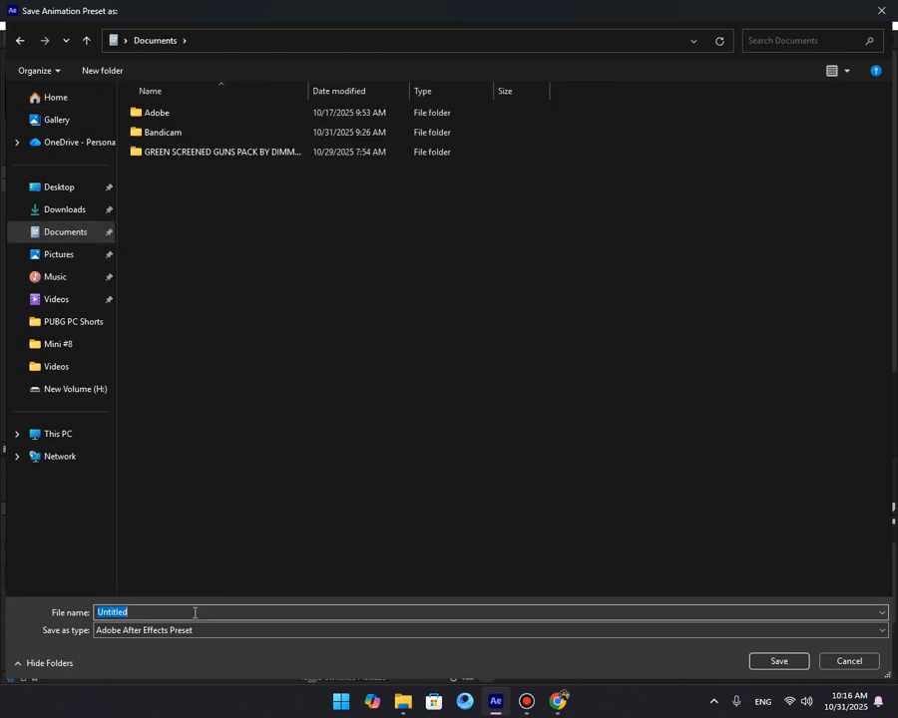
type("Positi")
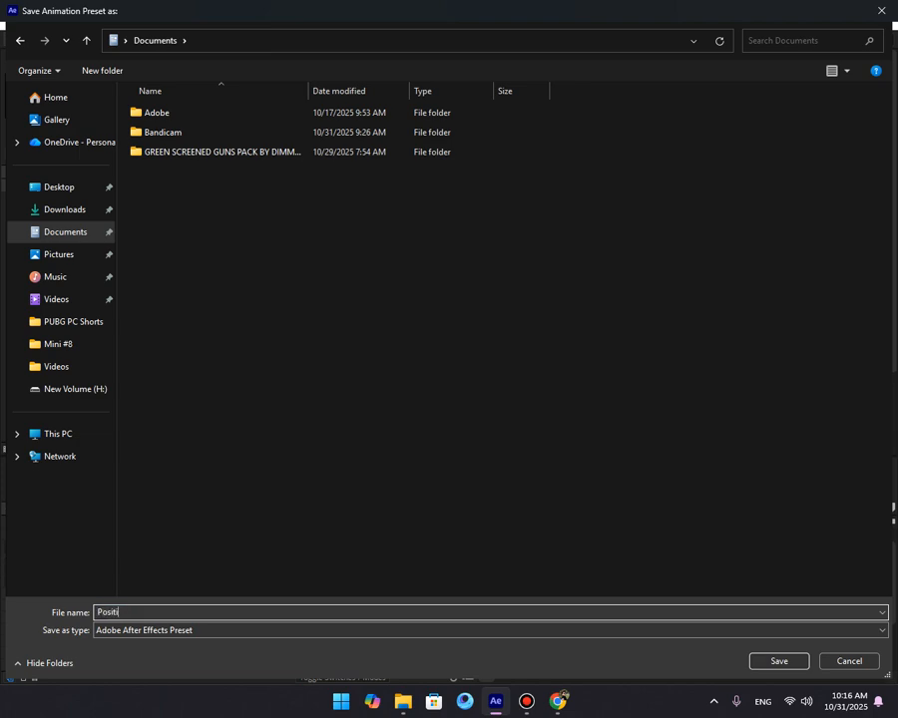
type("on Anmi")
key("Return")
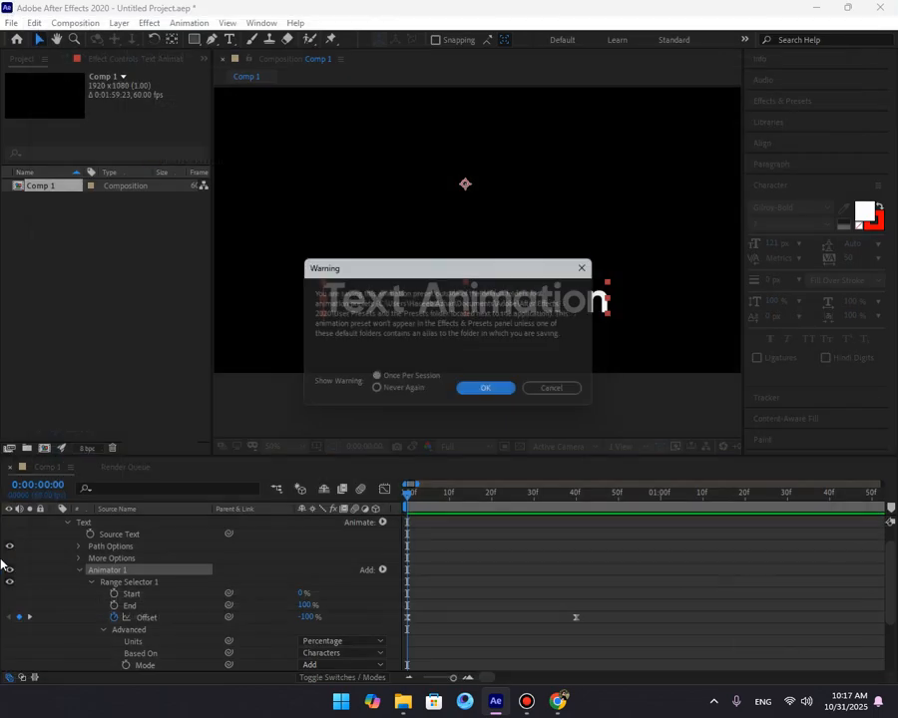
left_click(467, 391)
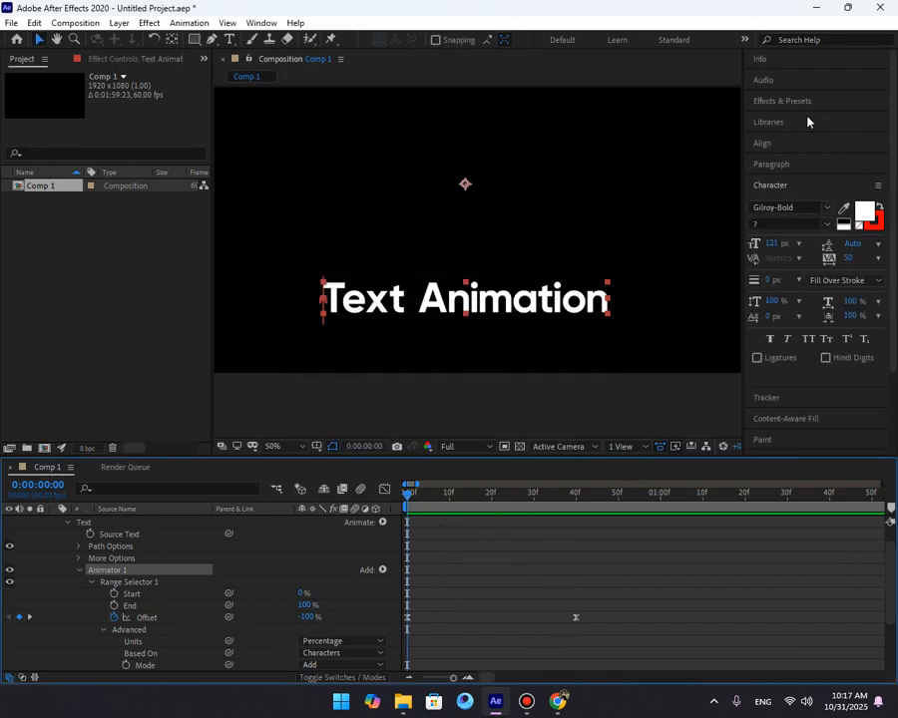
left_click(455, 534)
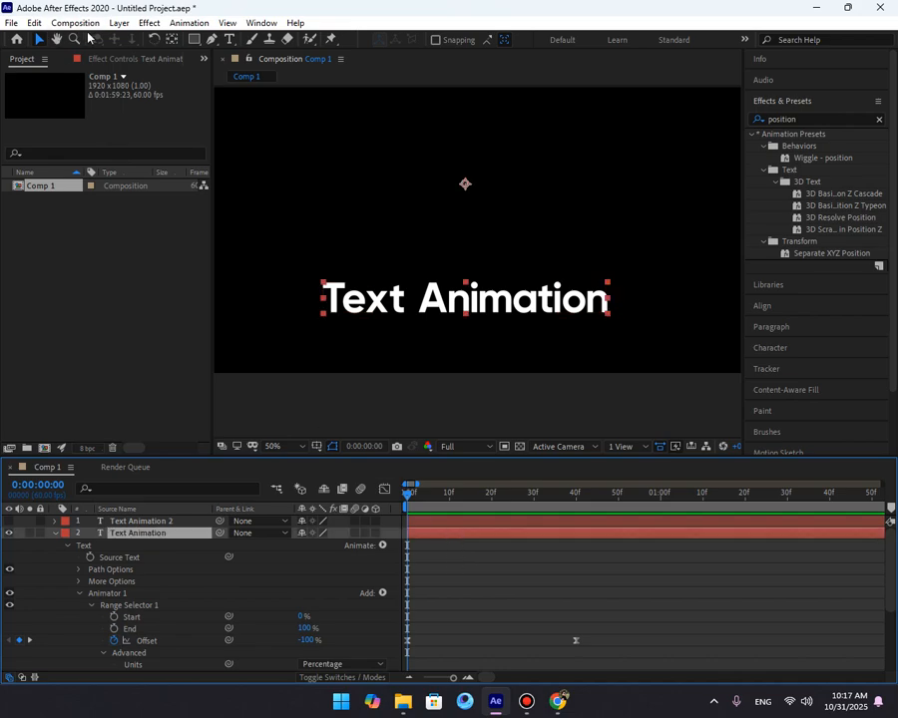
left_click(188, 23)
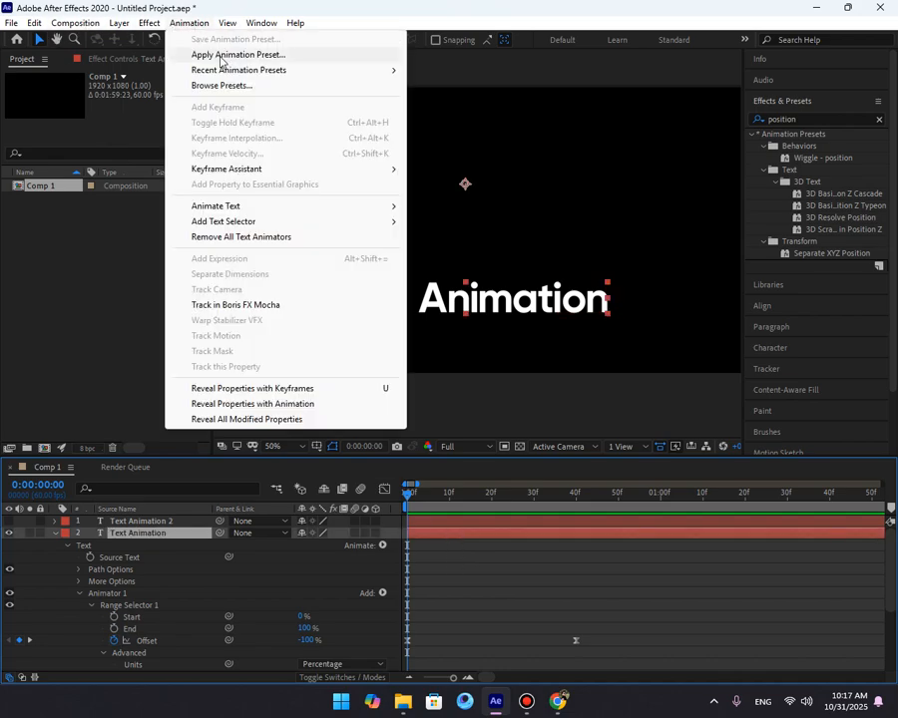
left_click(262, 55)
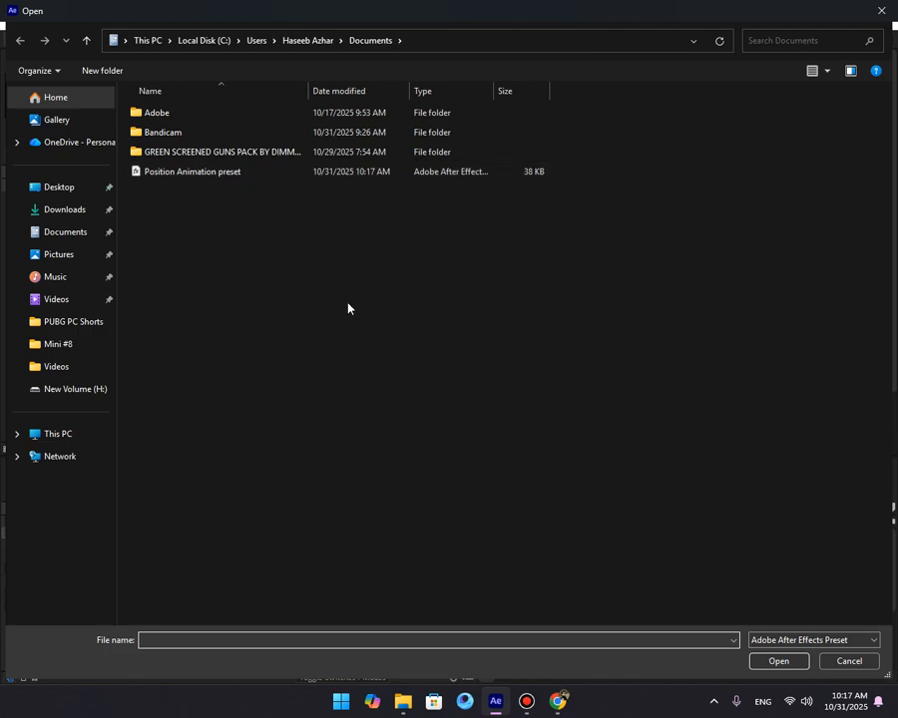
left_click(849, 660)
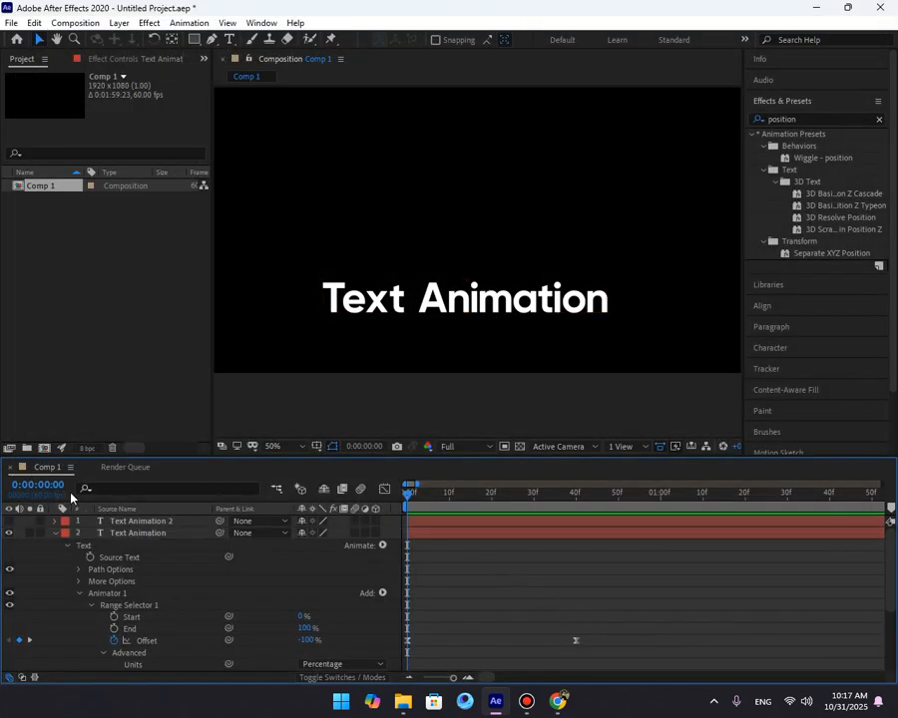
Delete Animator 1 from the text layer and add a new Scale text animator.
key("space")
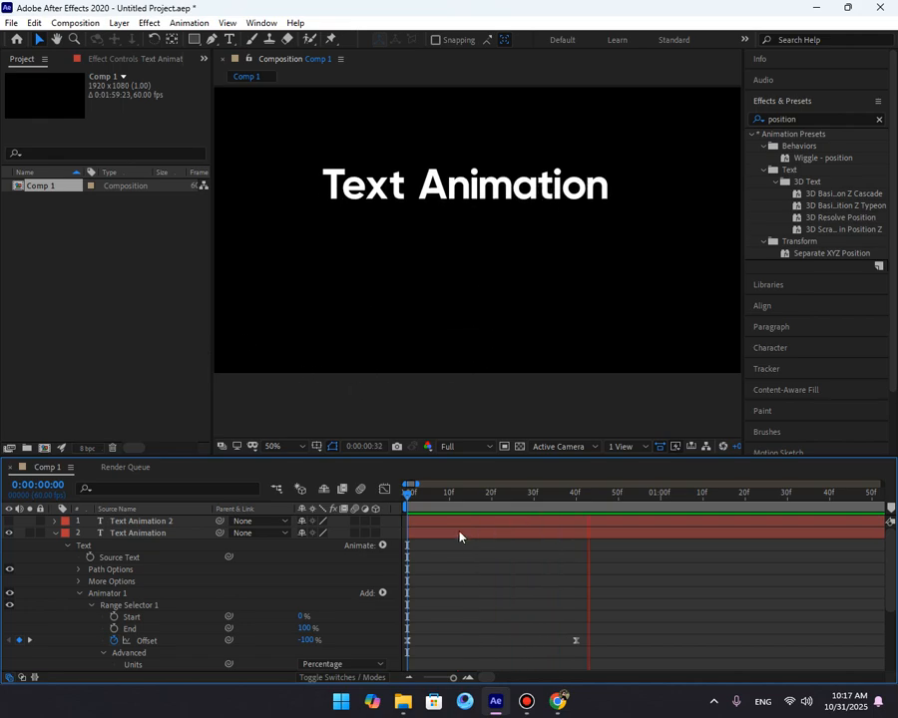
key("space")
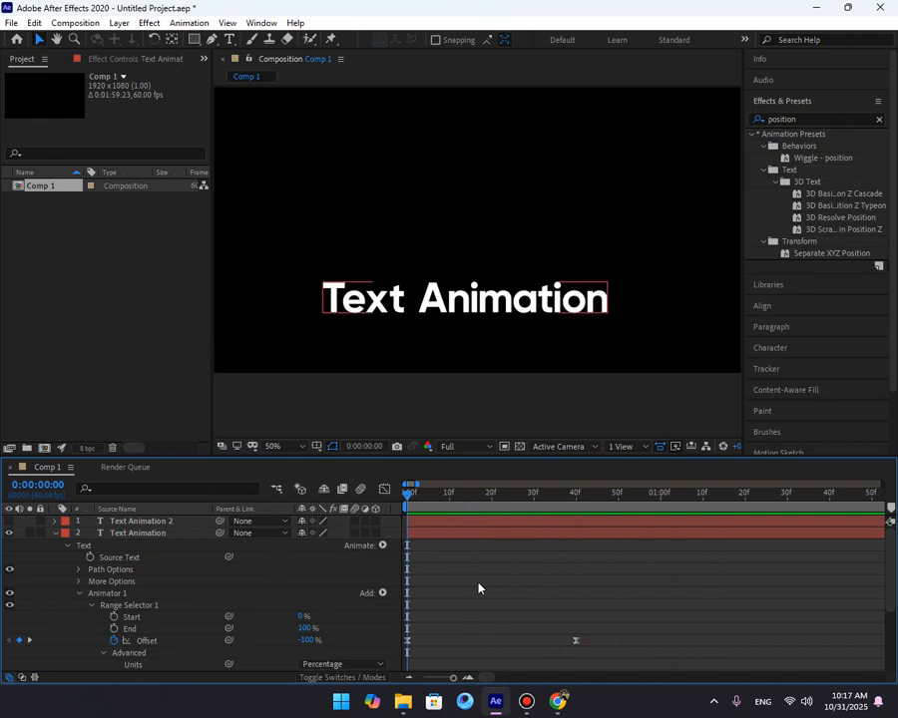
left_click(105, 595)
key("Delete")
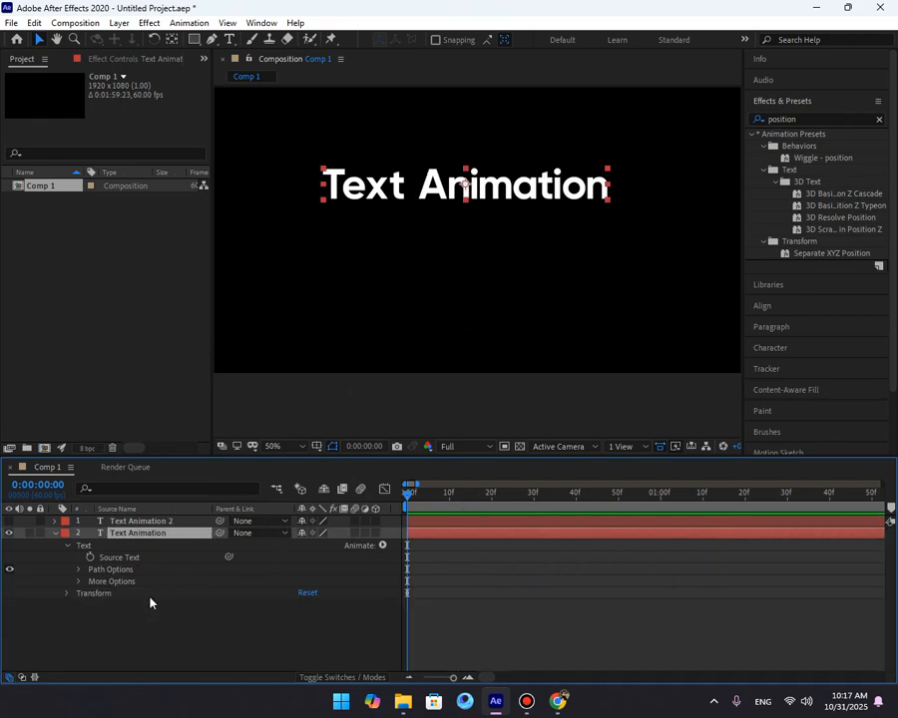
left_click(382, 544)
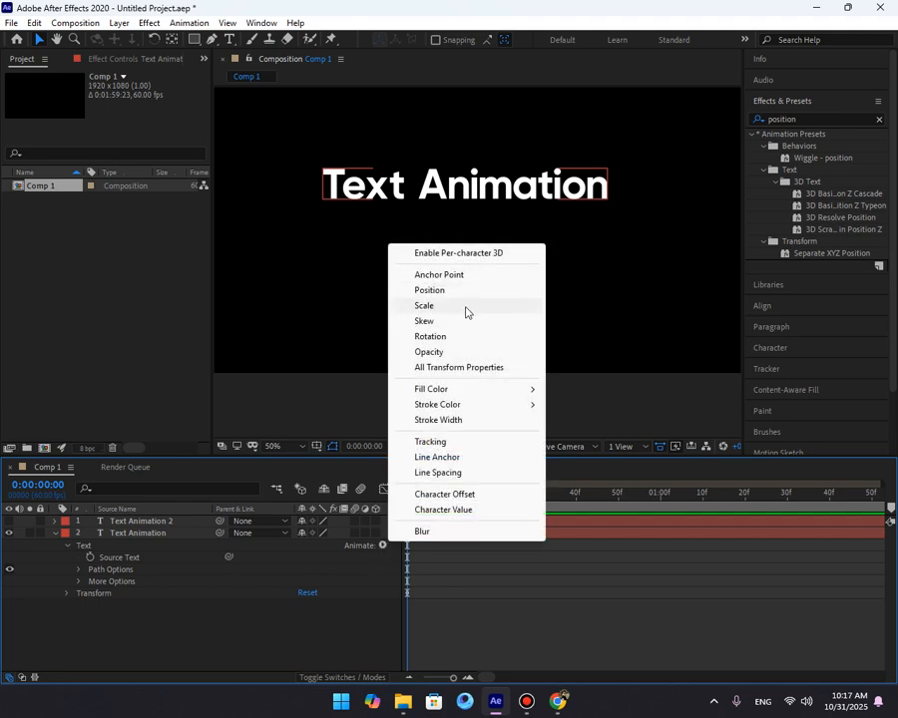
left_click(425, 306)
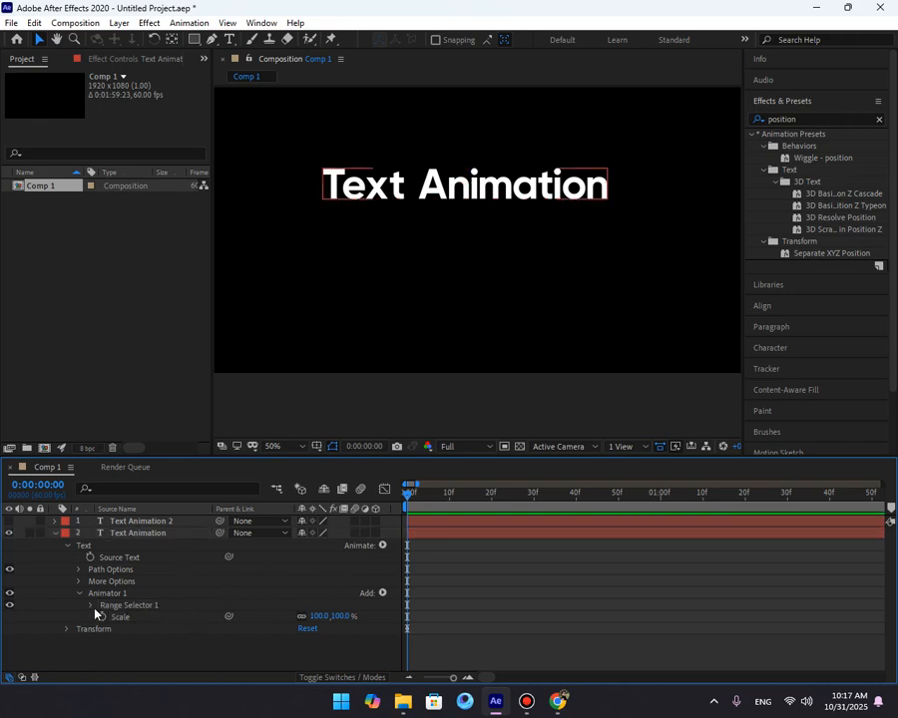
Set the animator's Scale to 0%.
left_click(339, 618)
left_click_drag(345, 616, 214, 623)
left_click(345, 616)
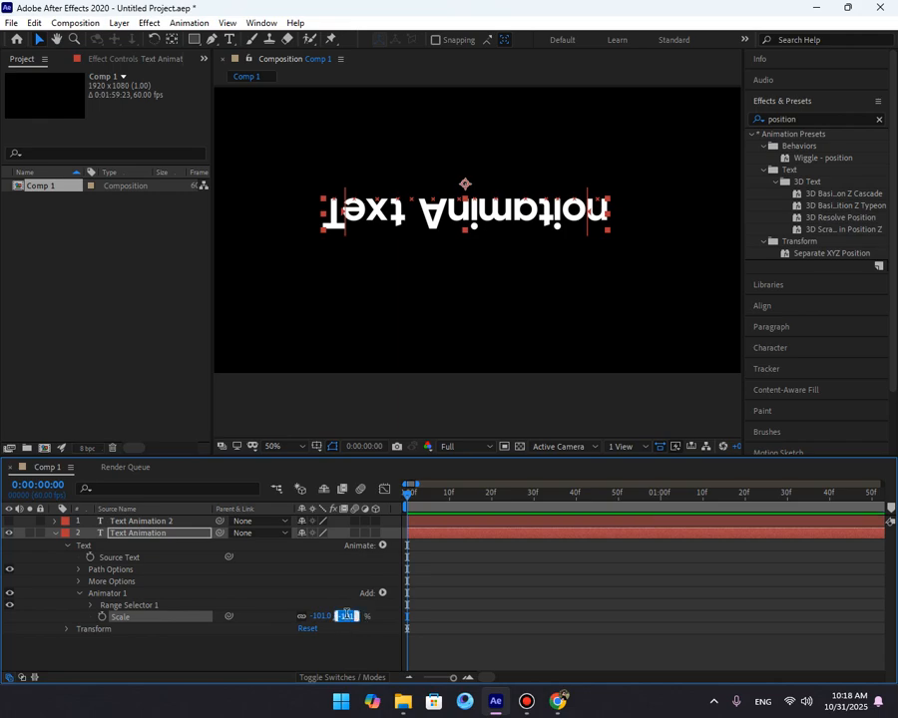
type("0")
key("Return")
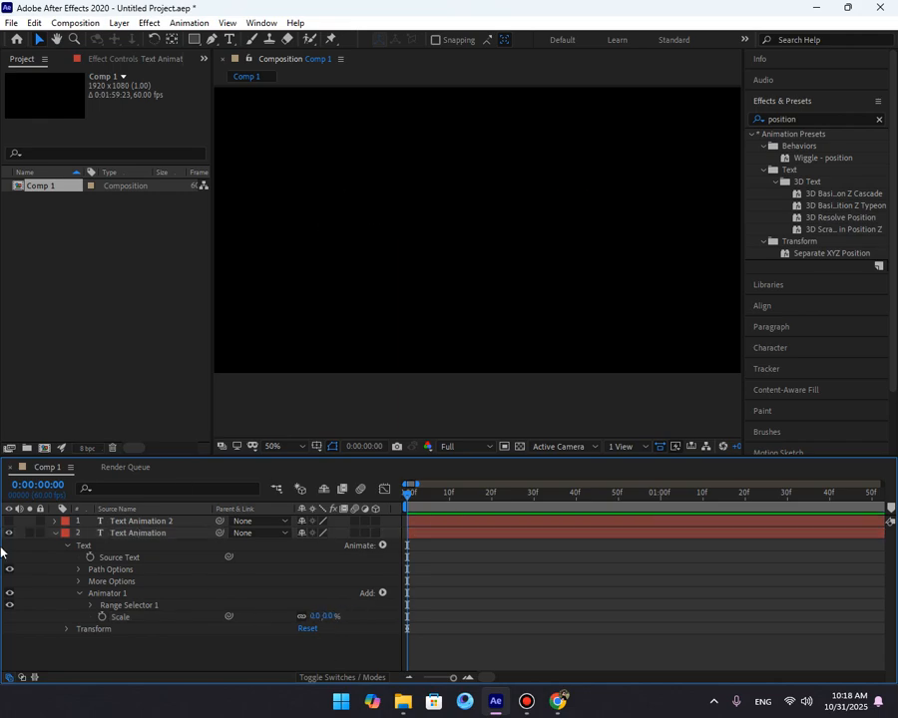
Keyframe the range selector's Offset at 0% at the start and scrub it higher at frame 40.
left_click(92, 606)
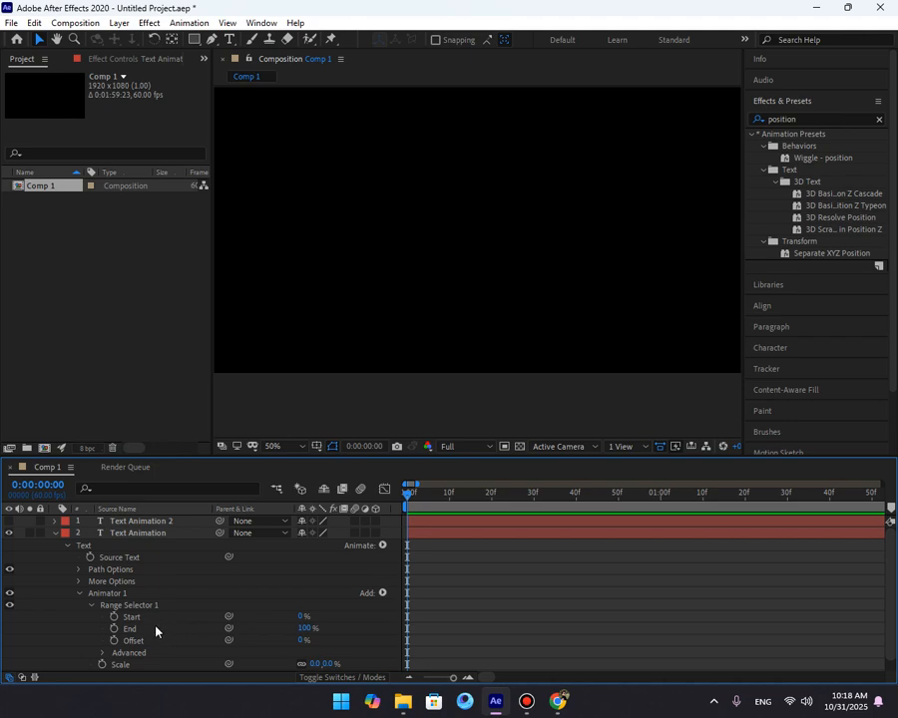
left_click(114, 640)
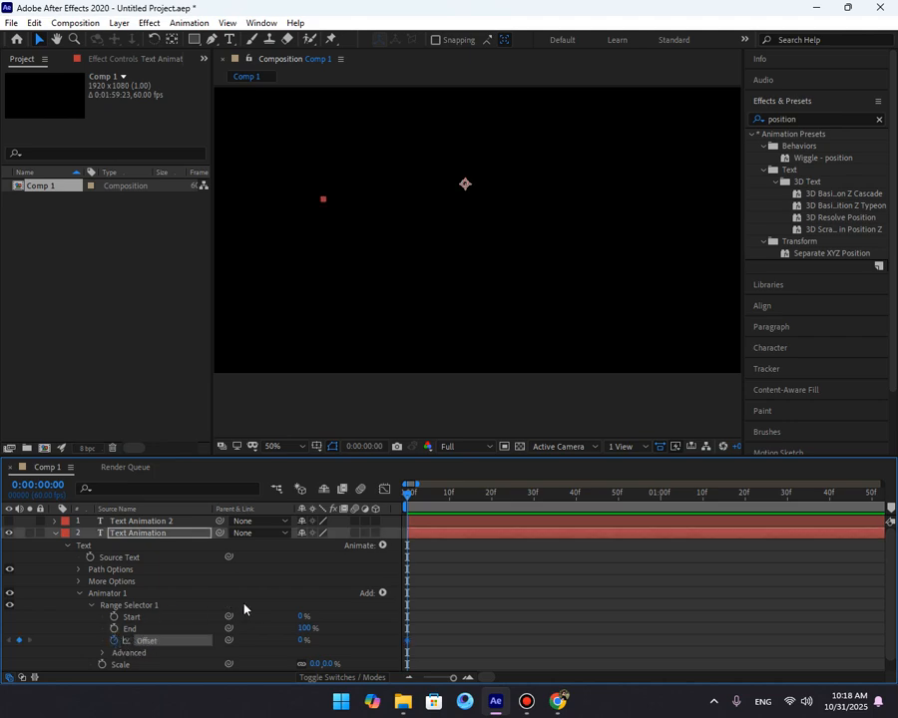
key("shift+Page_Down")
key("shift+Page_Down")
key("shift+Page_Down")
key("shift+Page_Down")
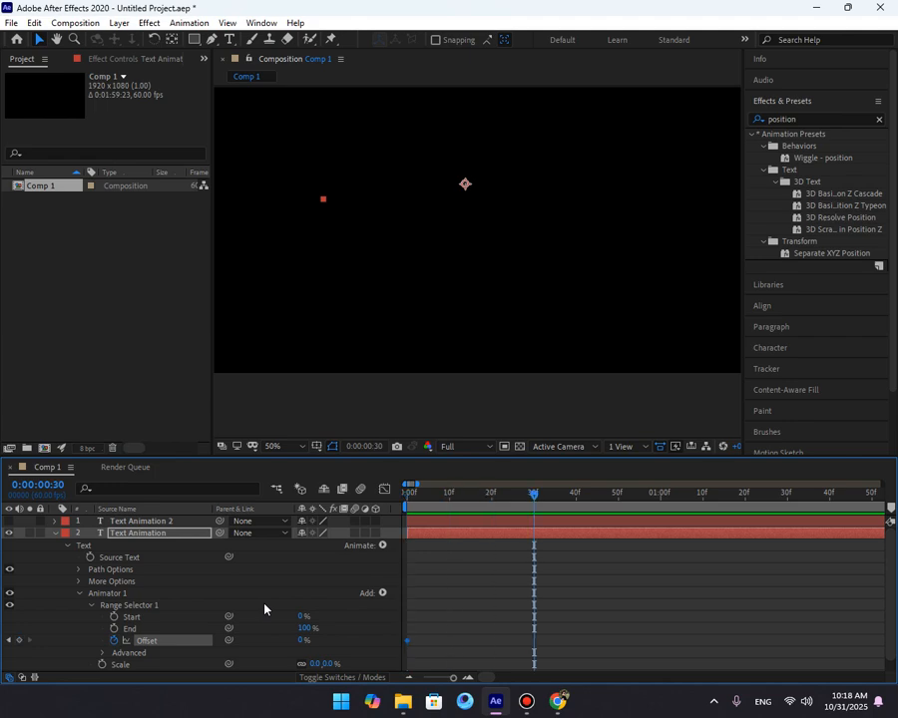
left_click(19, 640)
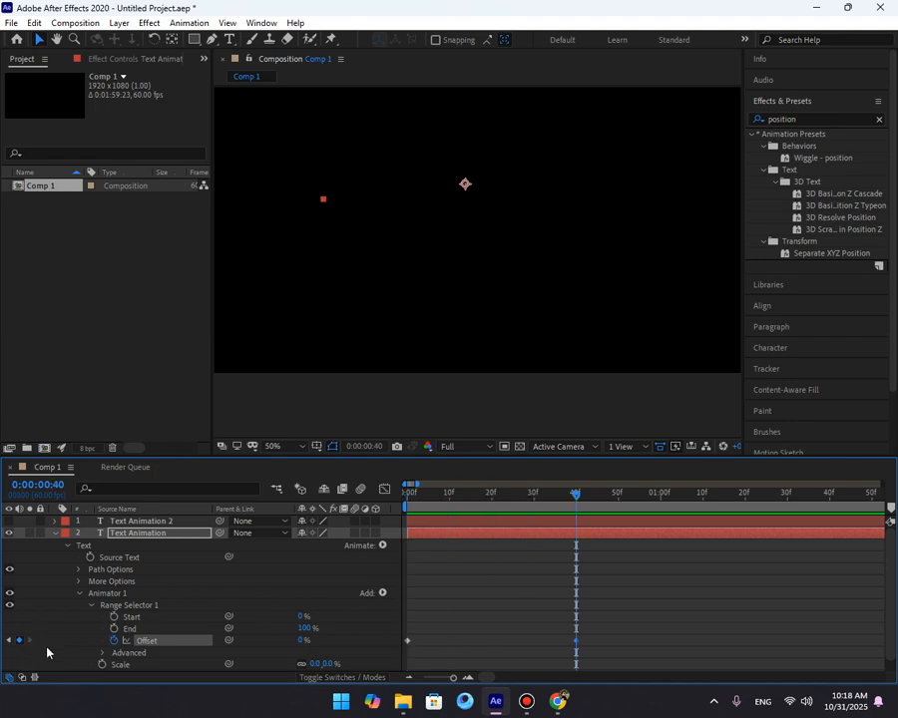
left_click_drag(302, 642, 417, 644)
left_click_drag(576, 495, 239, 555)
Preview, then apply Easy Ease to both Offset keyframes.
key("space")
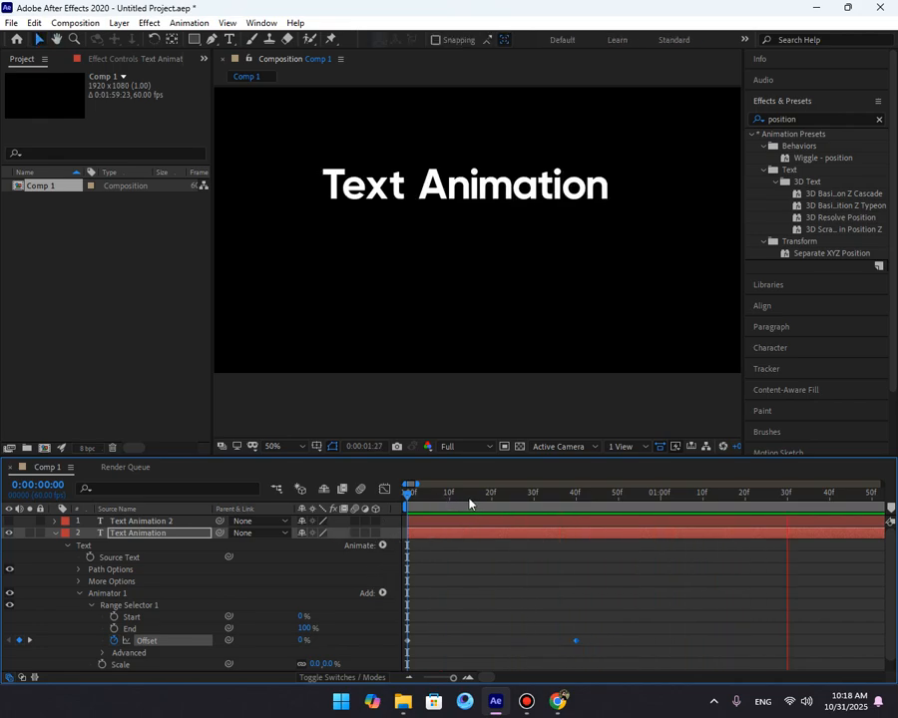
key("space")
key("space")
key("space")
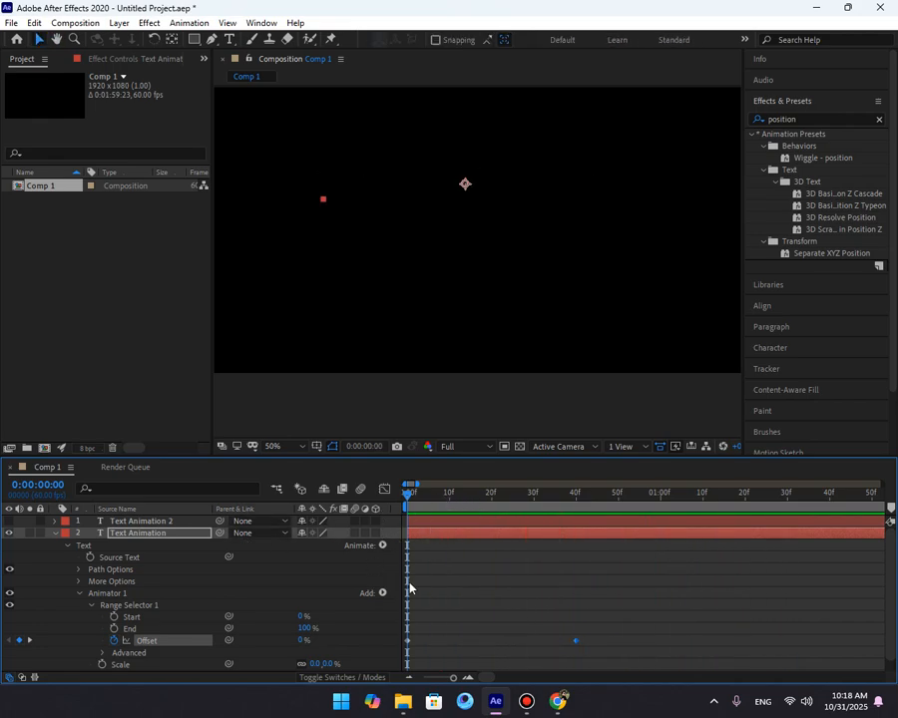
left_click(635, 644)
left_click_drag(598, 615, 561, 644)
left_click_drag(636, 613, 544, 651)
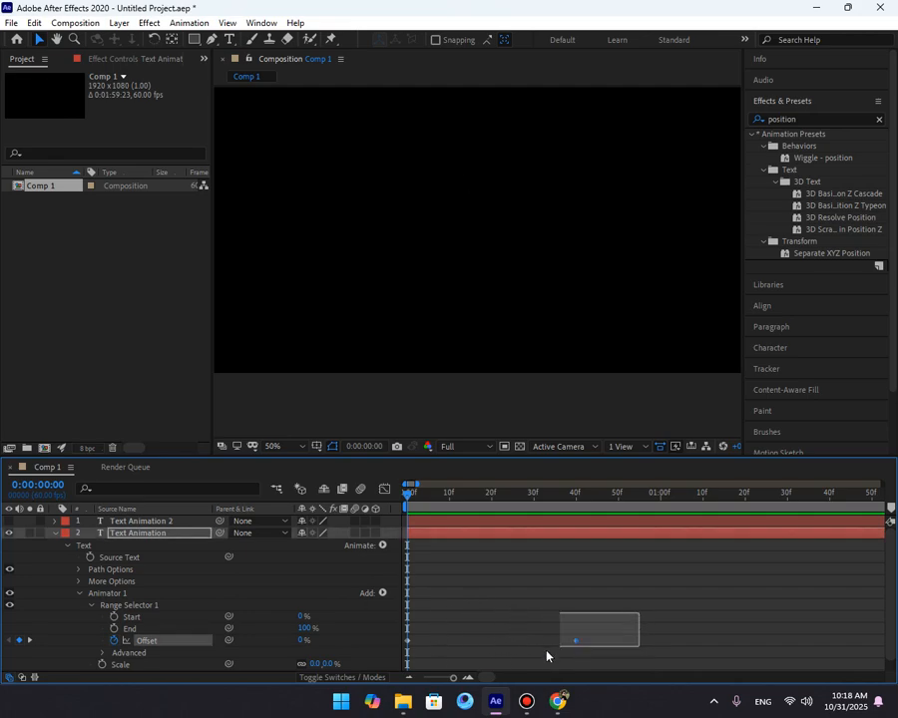
key("F9")
Preview the eased scale animation from the start.
key("space")
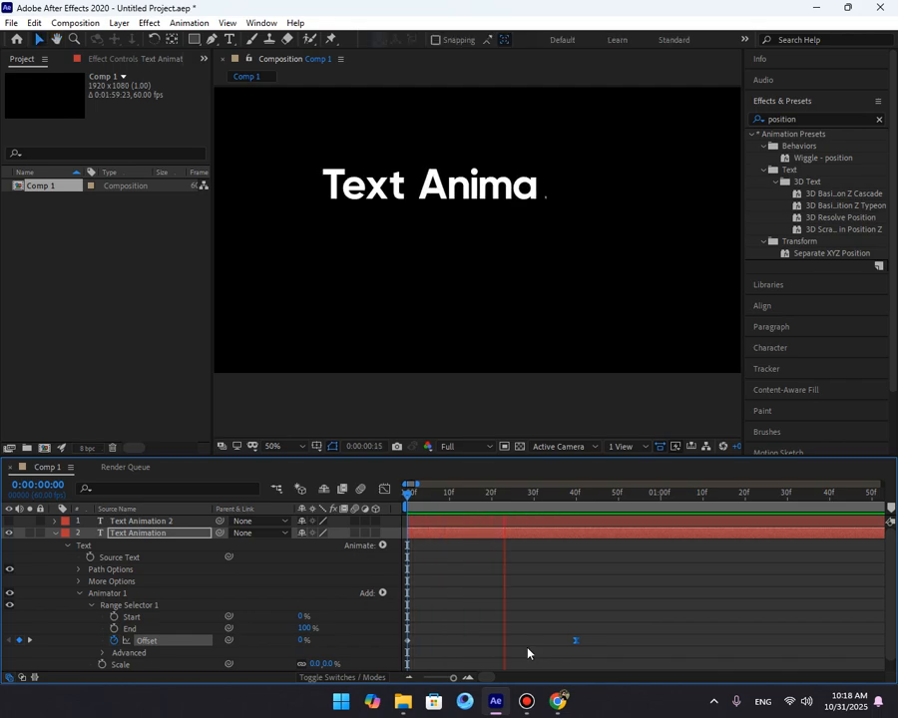
left_click_drag(539, 510, 568, 546)
key("space")
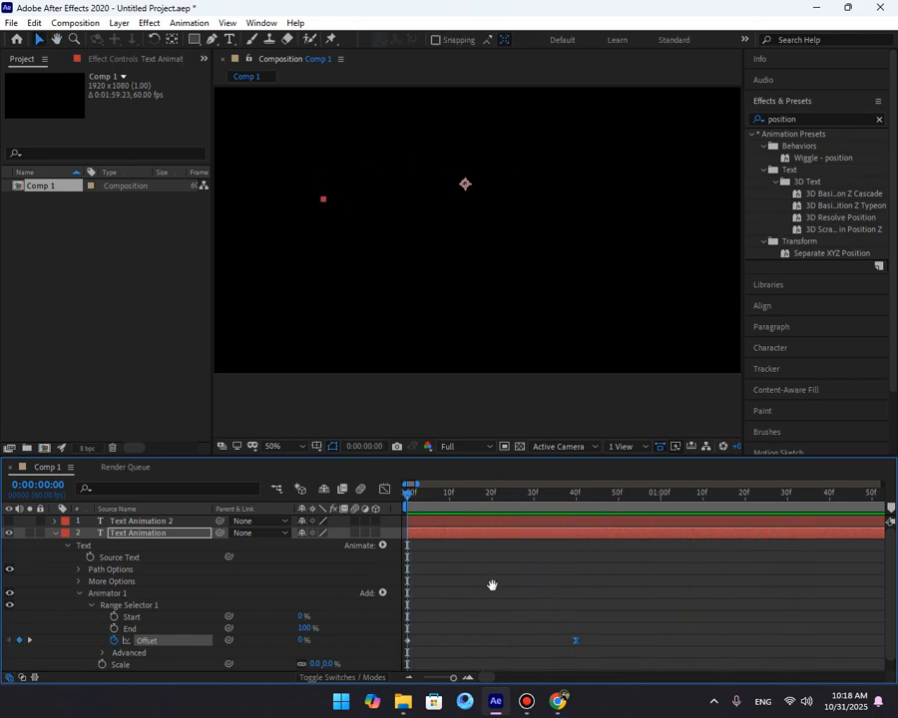
key("space")
key("space")
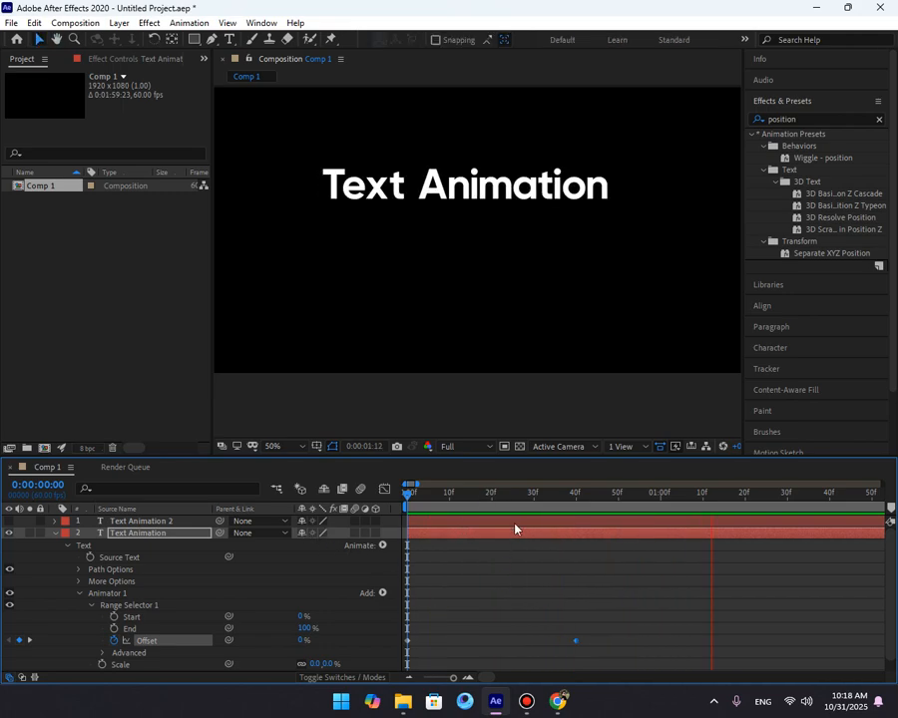
key("space")
left_click(531, 662)
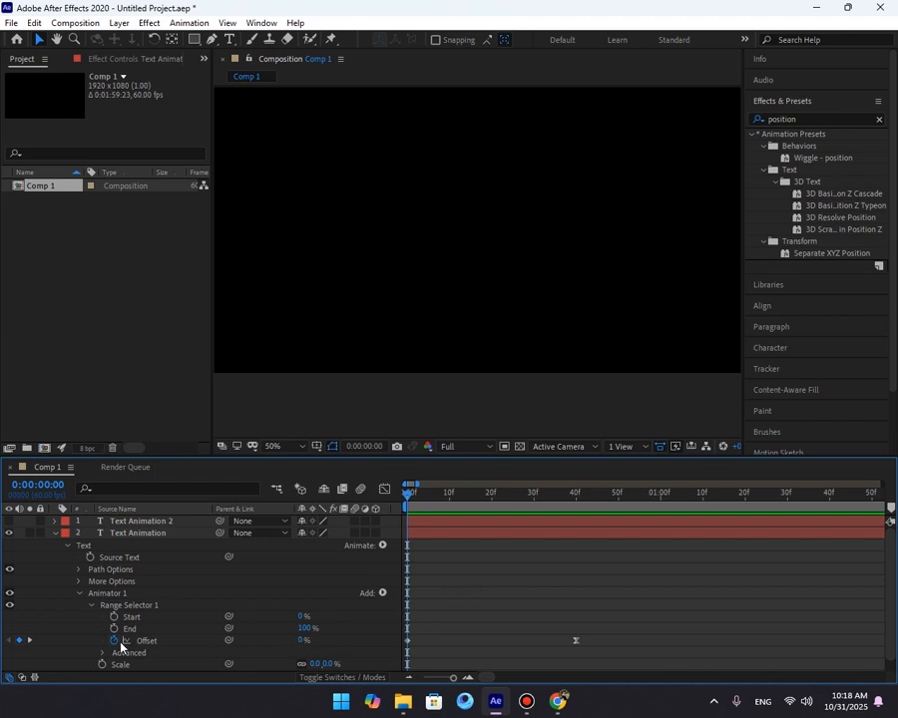
Set the text's Anchor Point Grouping under More Options to Word and preview.
left_click(79, 580)
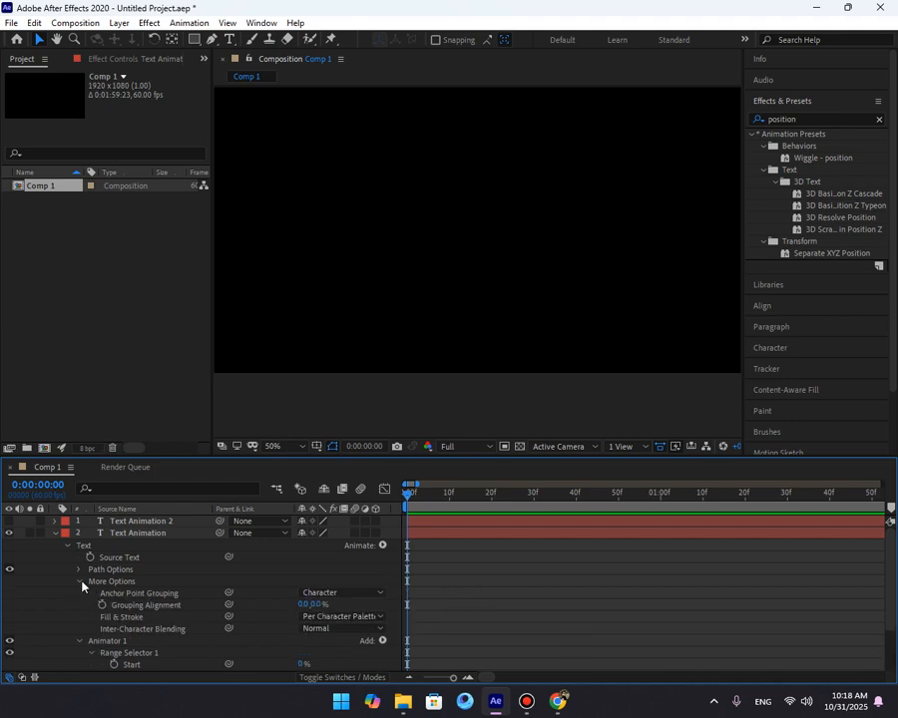
left_click(324, 594)
left_click(367, 623)
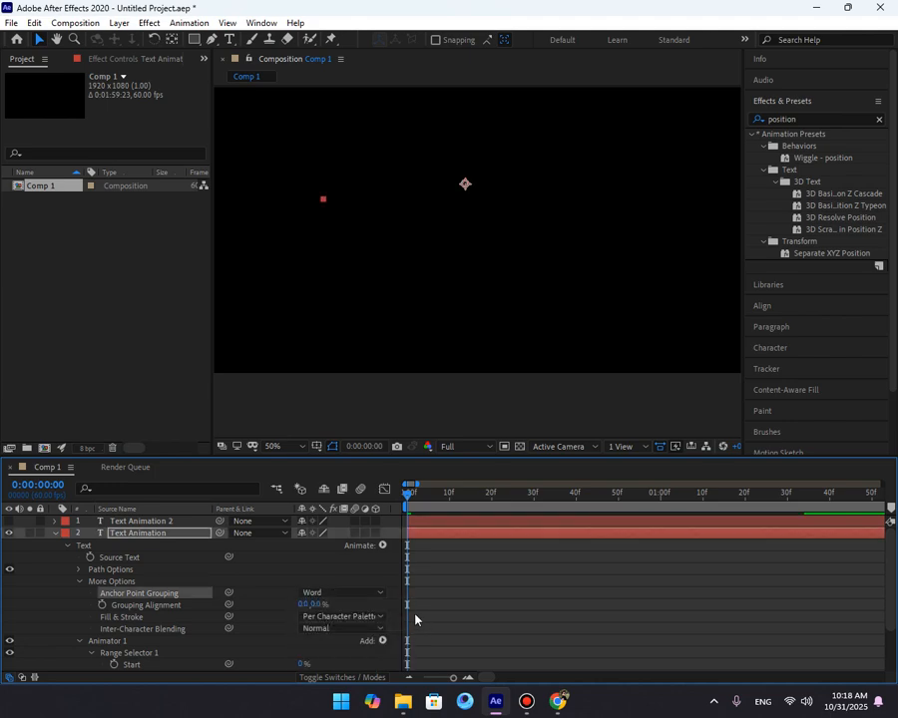
left_click(344, 593)
left_click(264, 605)
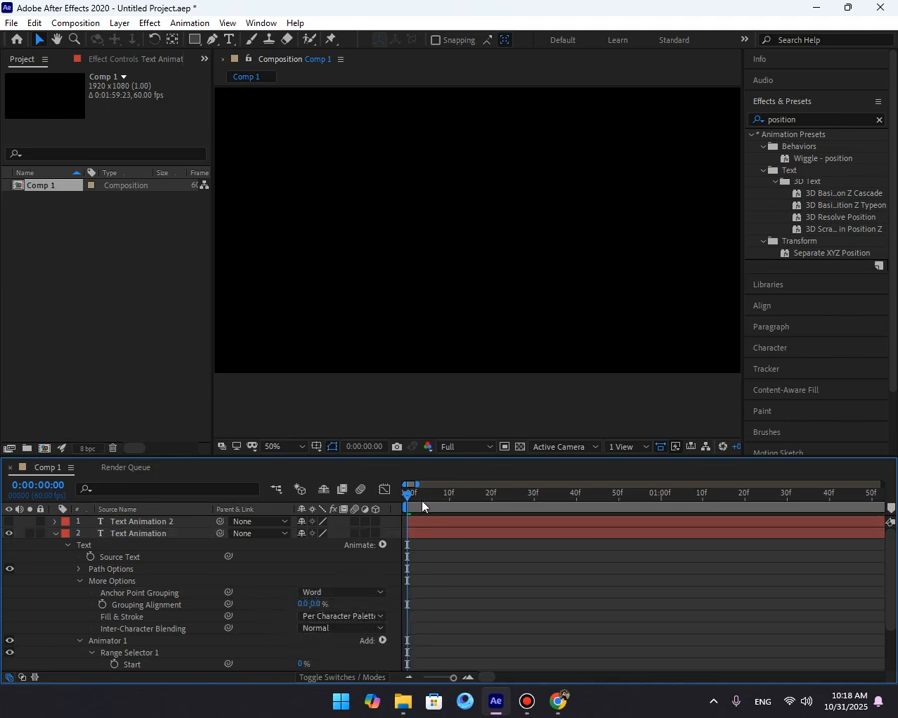
key("space")
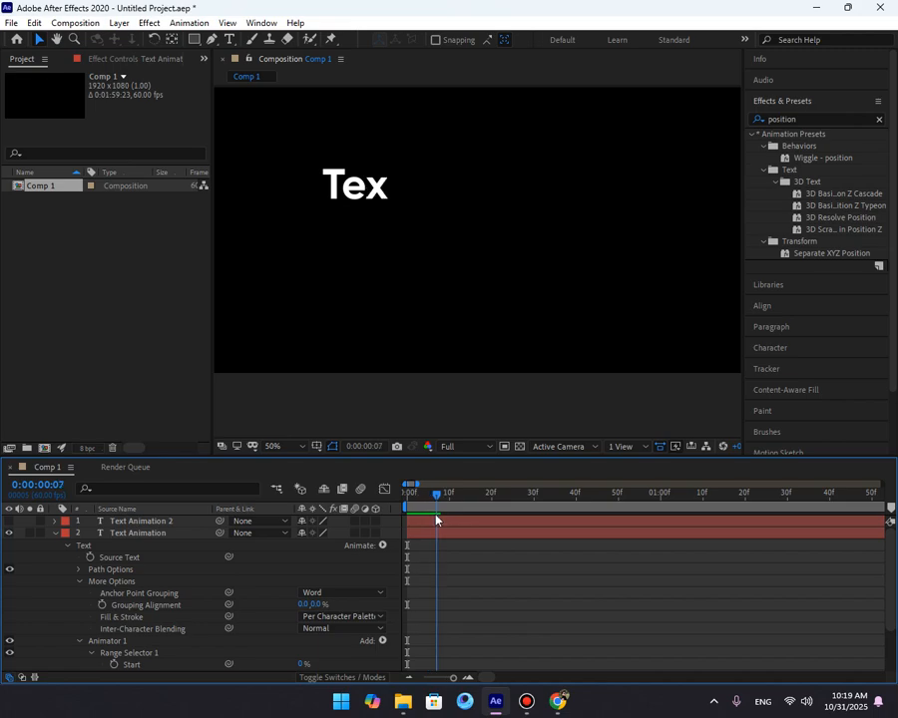
key("space")
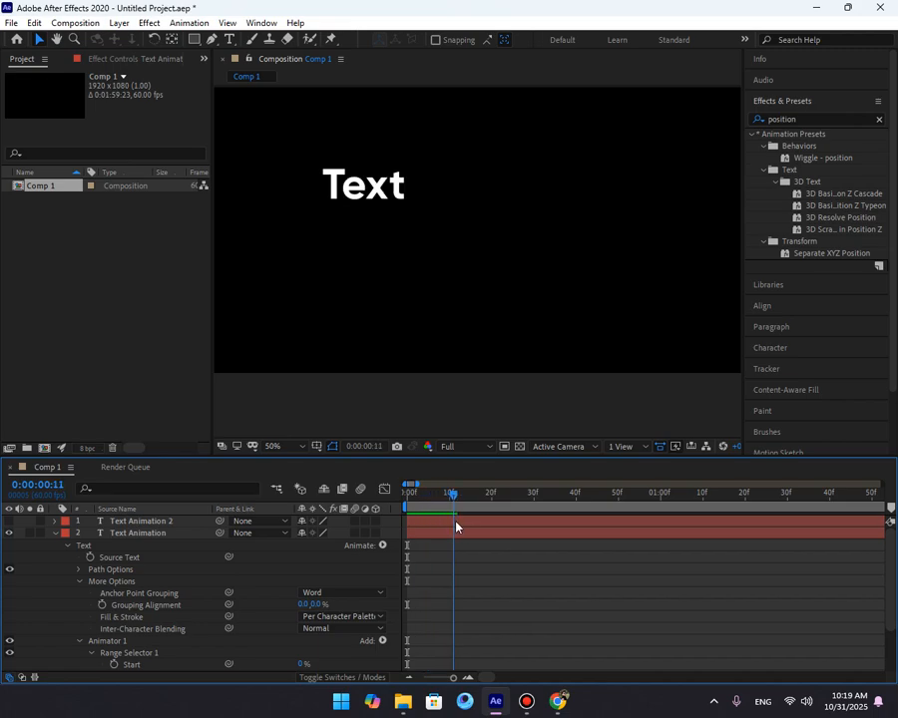
Set Anchor Point Grouping back to Character and close the Fill & Stroke options without changing them.
left_click(340, 593)
left_click(339, 606)
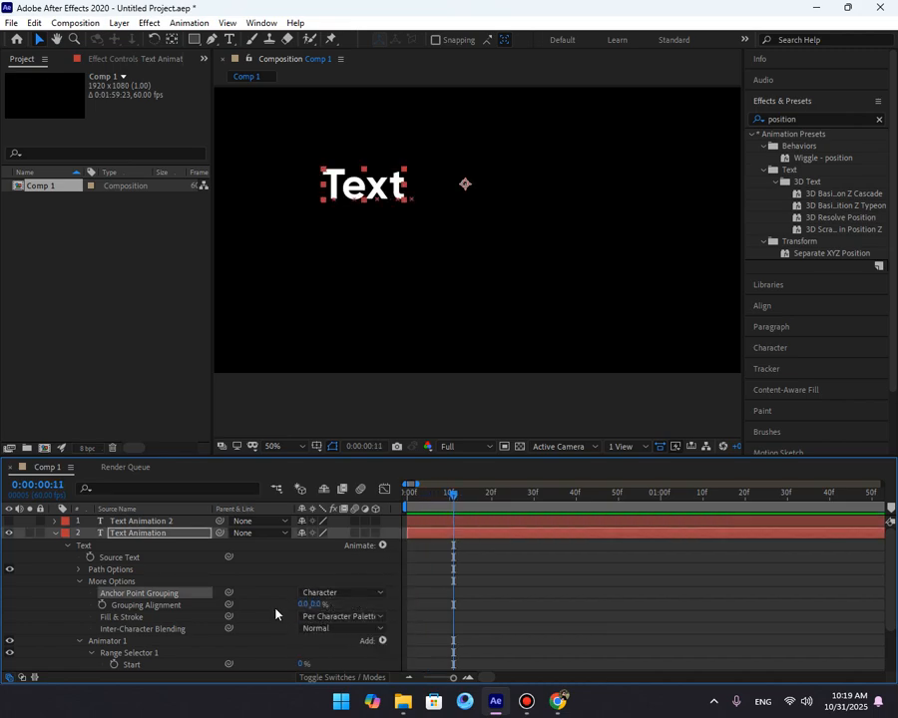
left_click(345, 618)
left_click(369, 618)
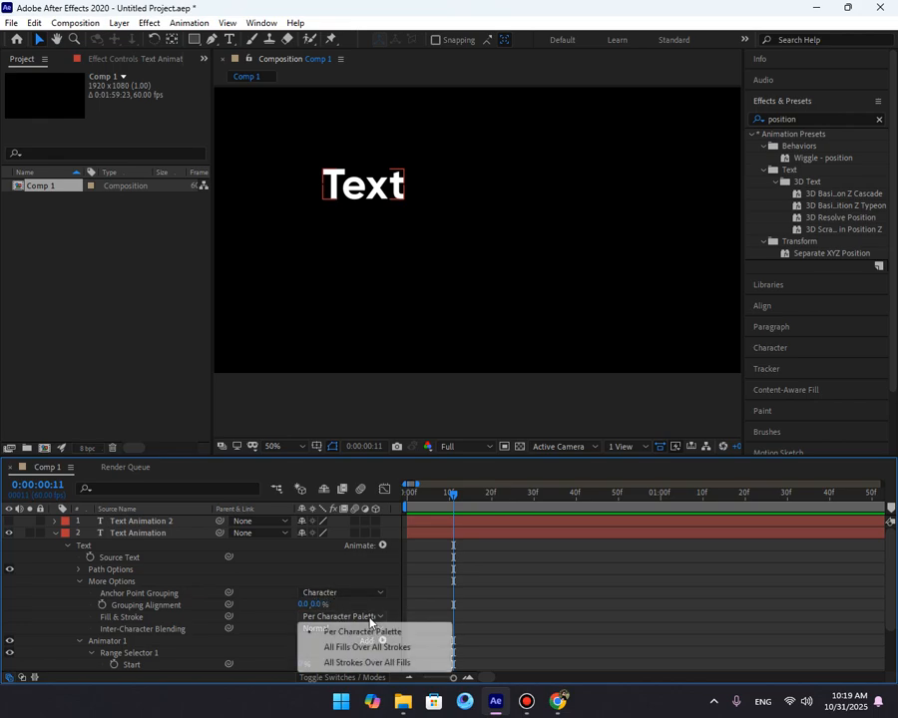
left_click(467, 591)
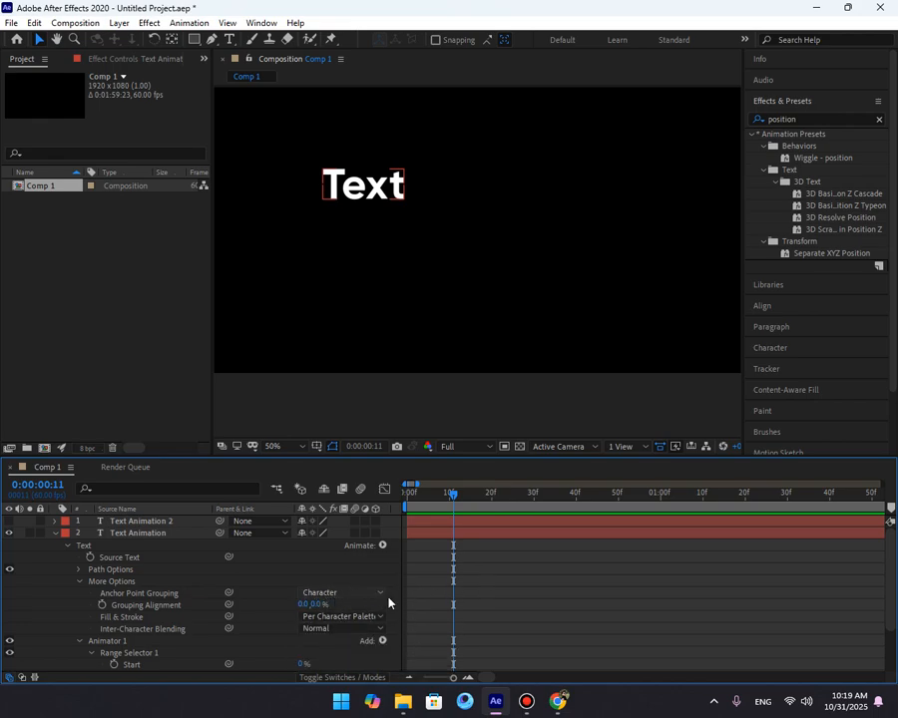
left_click(165, 593)
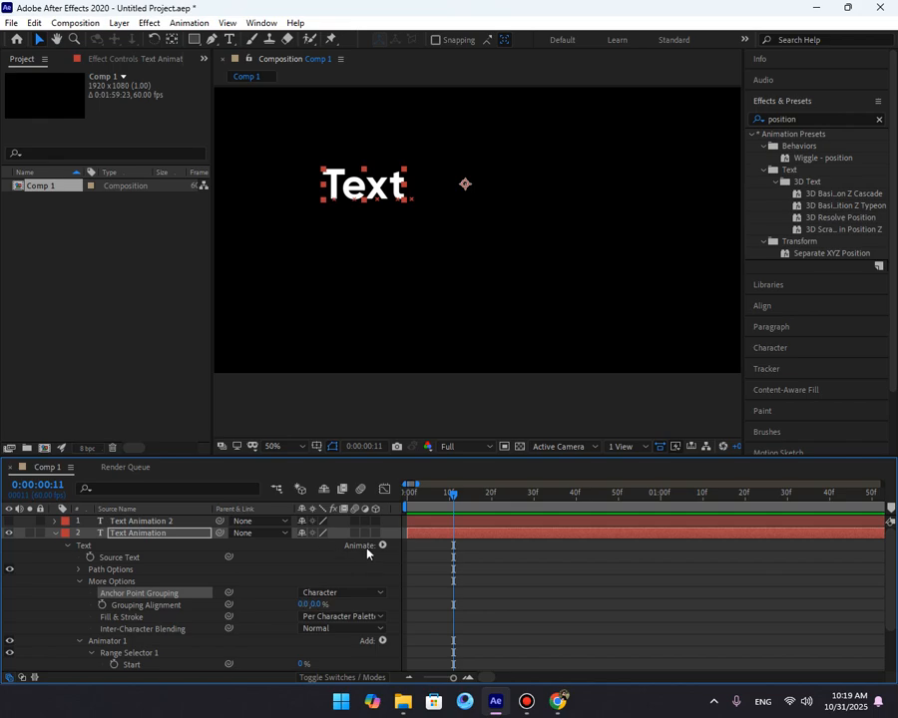
Set the Grouping Alignment to 0, 100% so characters scale from their base.
scroll(363, 223, "up", 4)
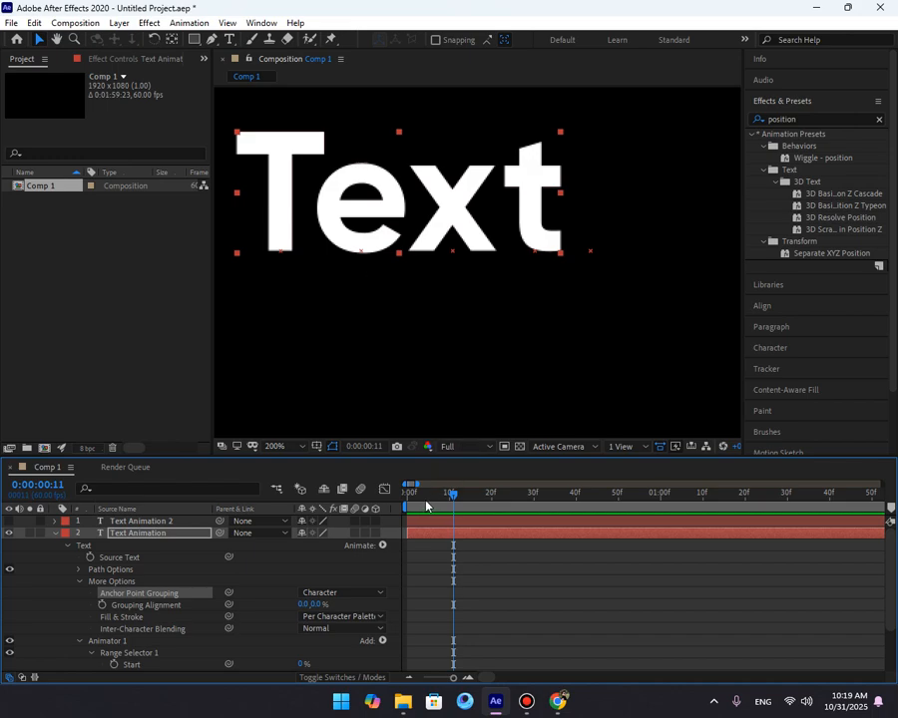
left_click_drag(412, 501, 432, 502)
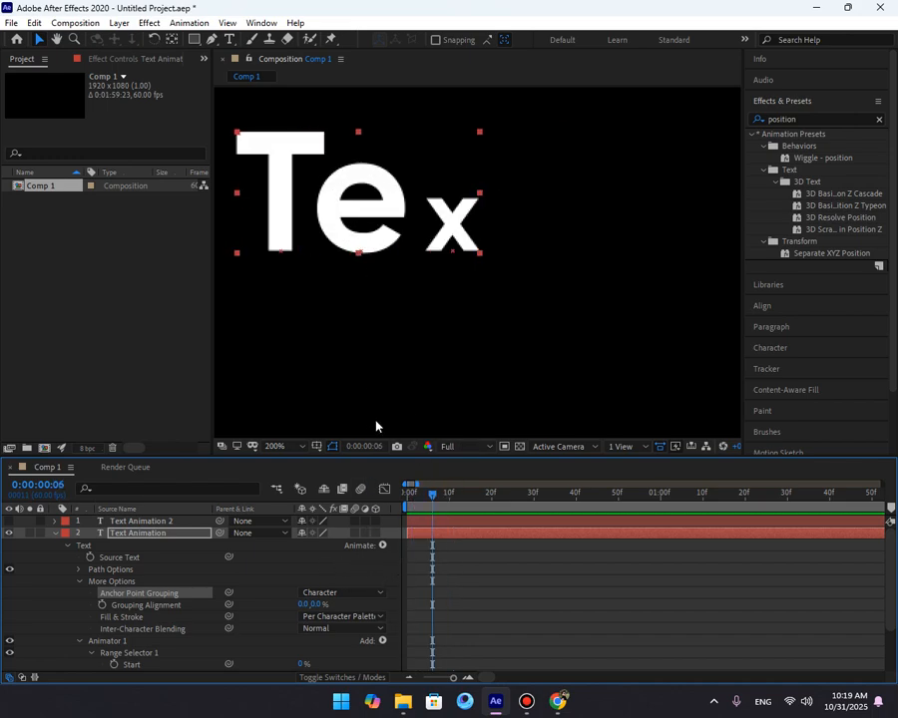
left_click(275, 446)
left_click(276, 202)
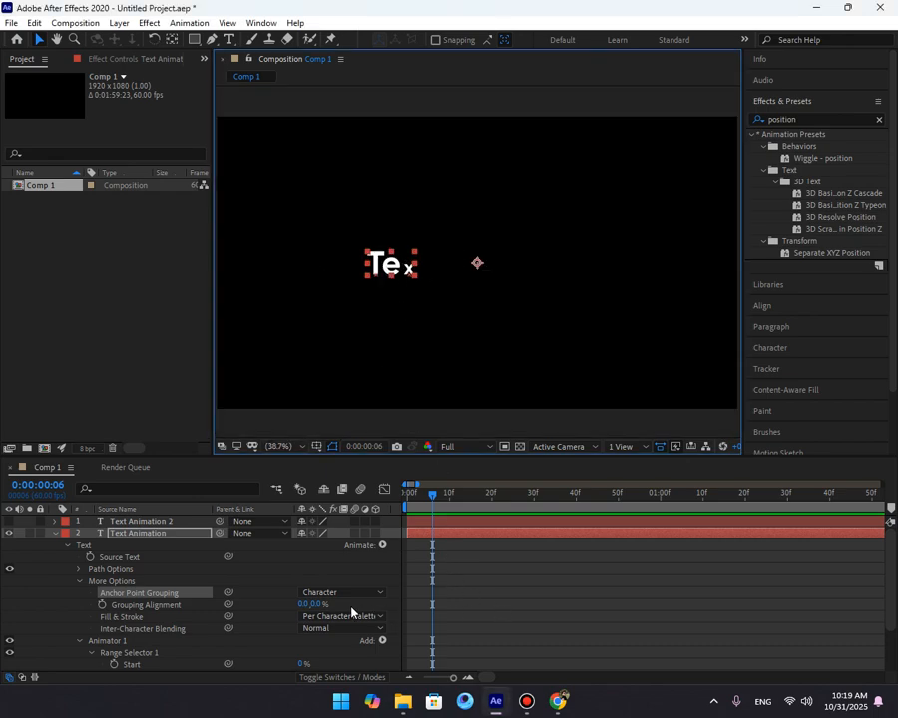
left_click_drag(322, 607, 488, 599)
key("space")
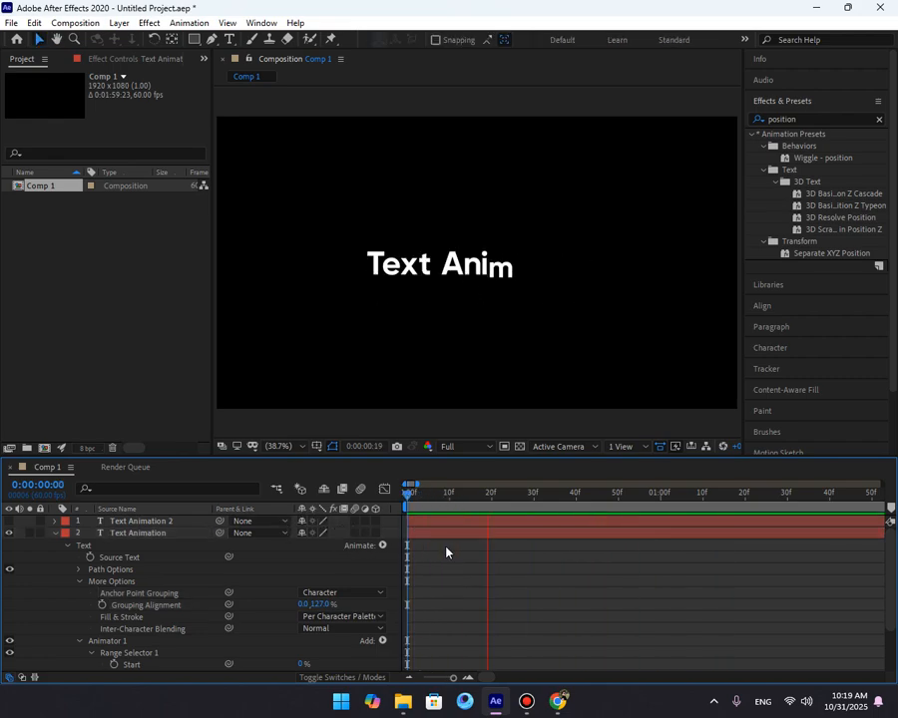
key("space")
left_click(320, 604)
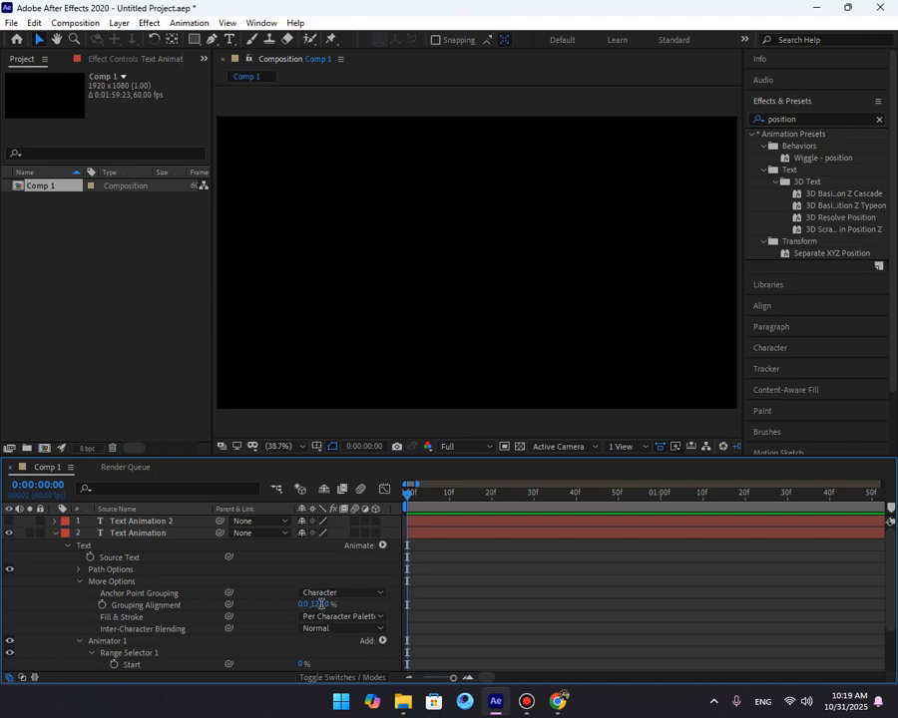
type("100")
key("Return")
Reveal the layer's keyframed properties and preview the animation from the start.
left_click(456, 573)
key("space")
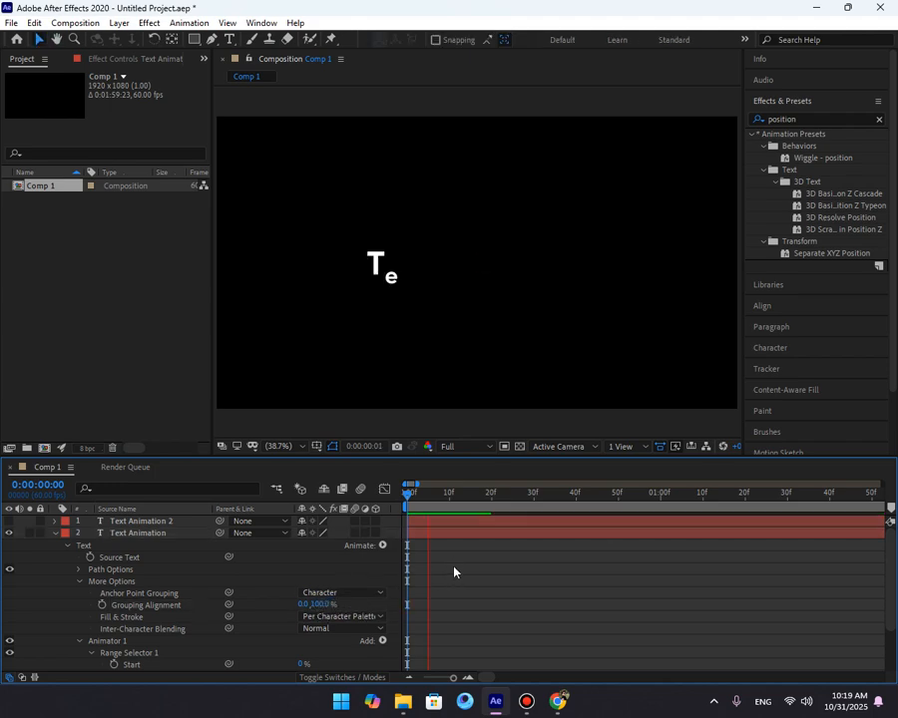
key("space")
left_click(455, 534)
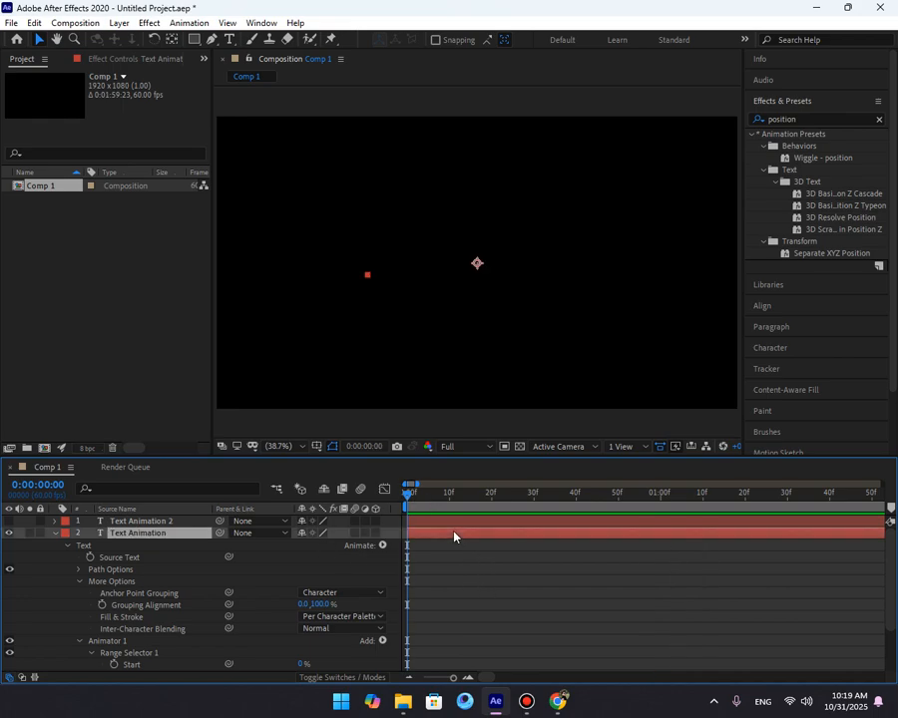
key("u")
left_click_drag(613, 540, 384, 579)
key("space")
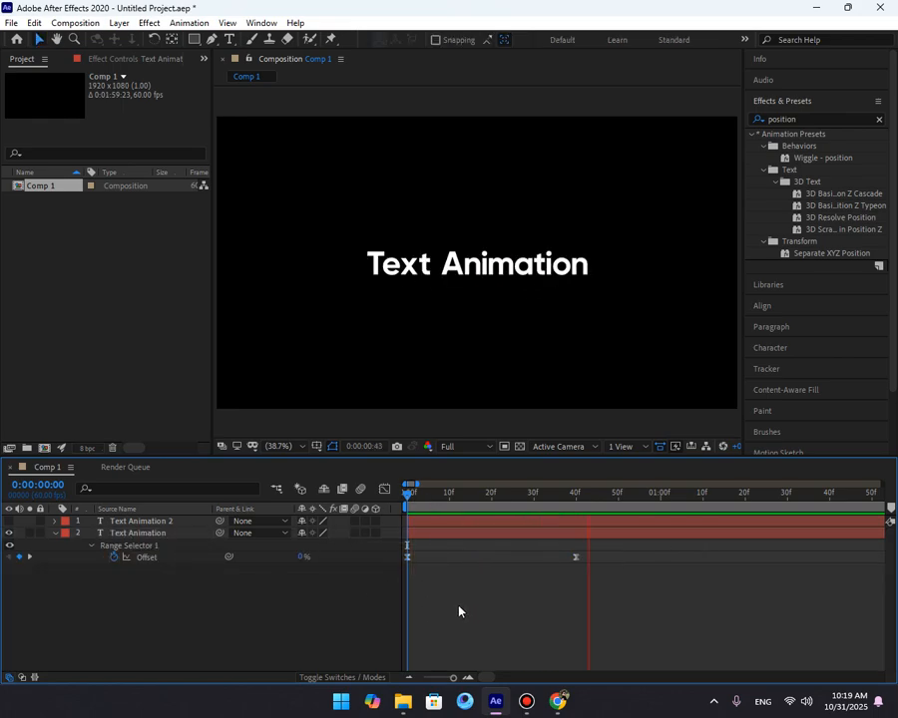
Set the range selector's Advanced Ease High and Ease Low to 20% each.
key("space")
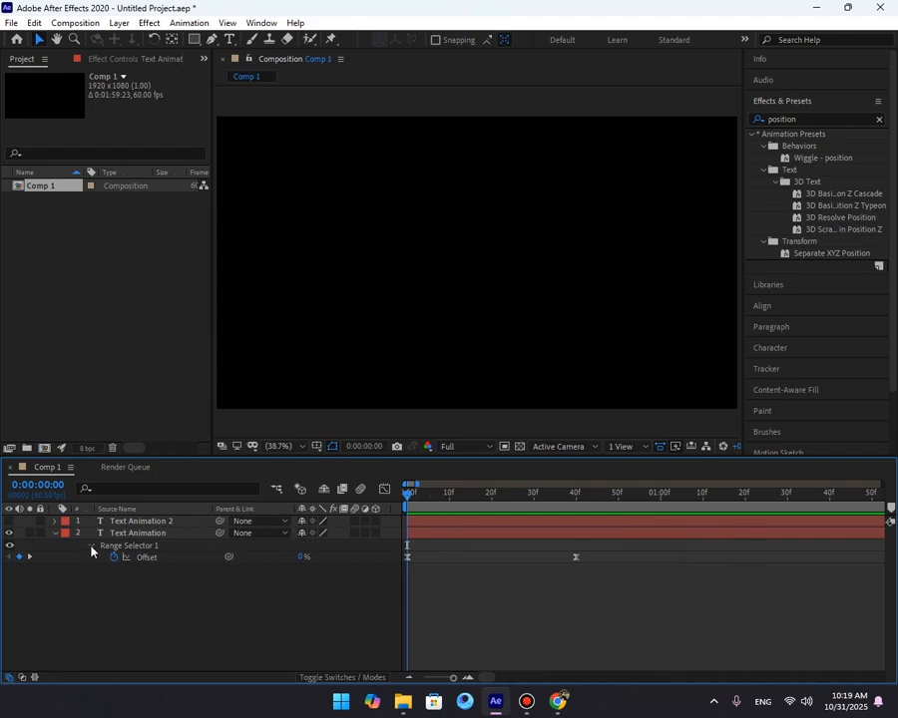
left_click(56, 535)
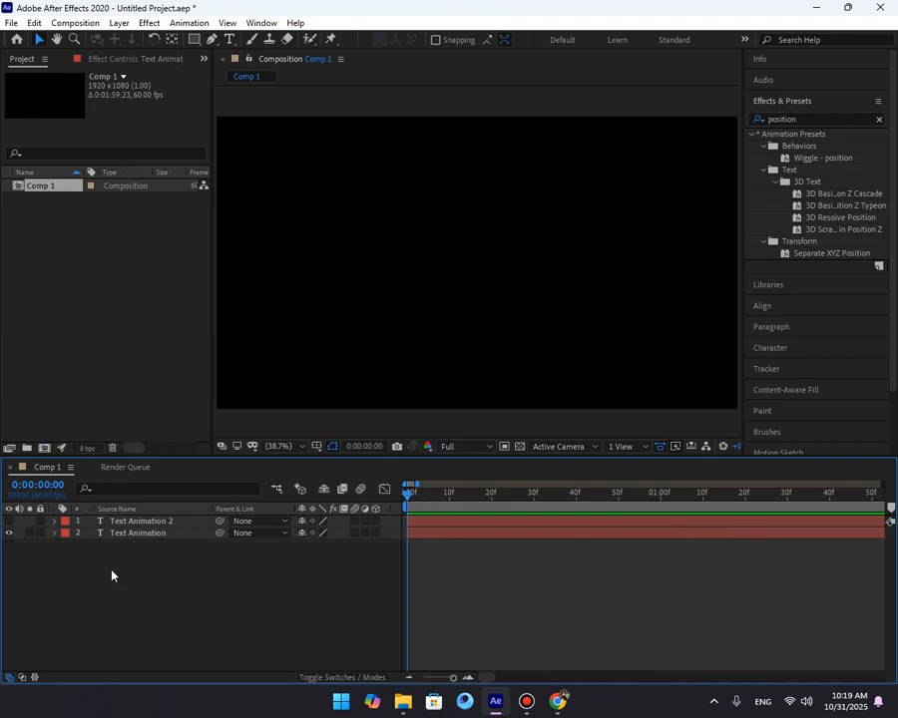
left_click(57, 534)
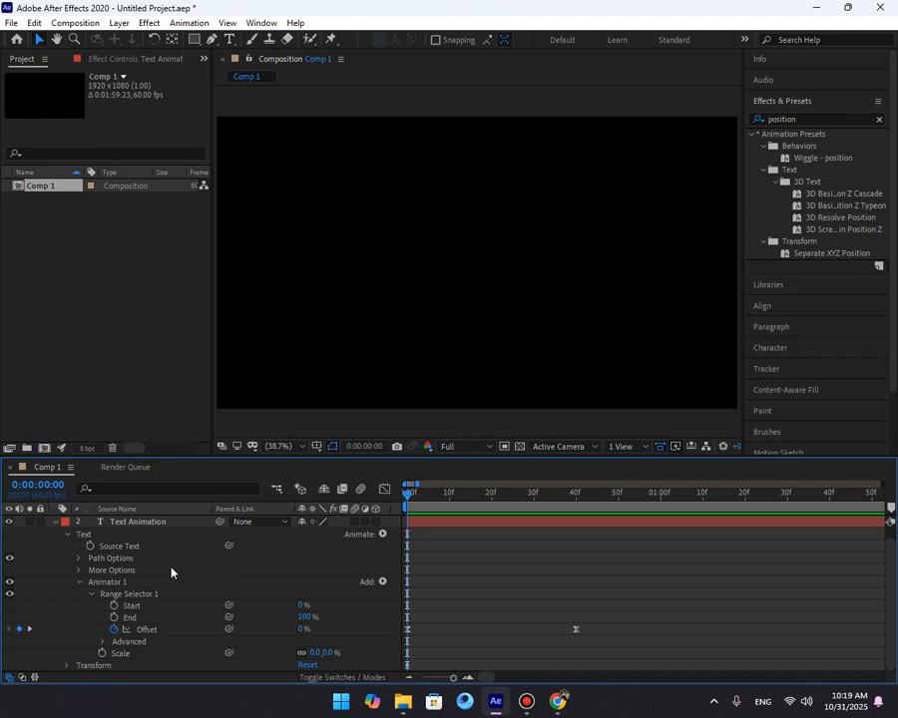
left_click(170, 571)
left_click(104, 641)
scroll(191, 622, "down", 3)
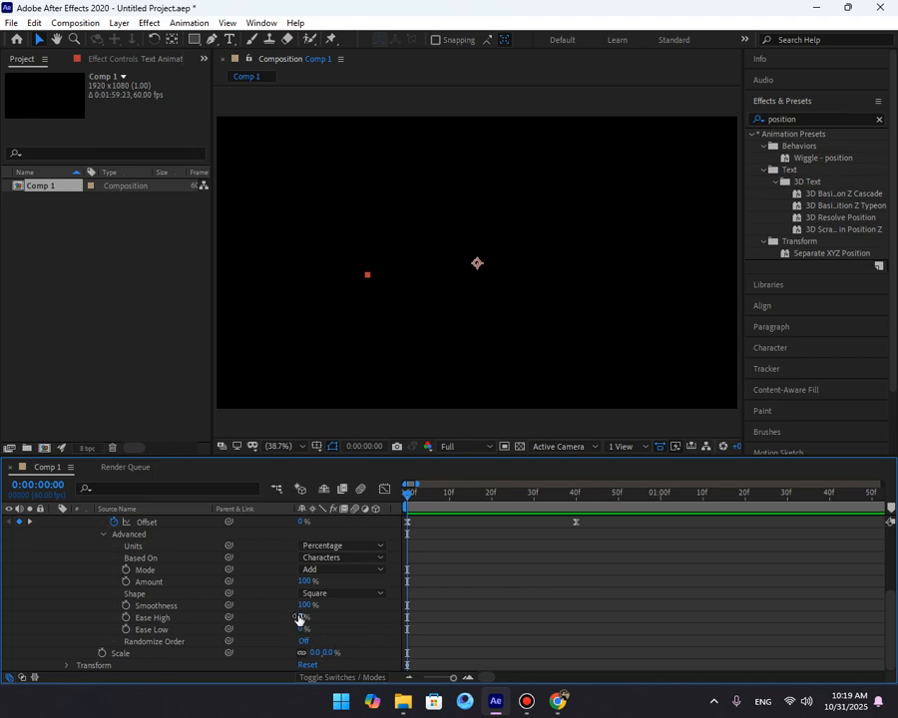
left_click(301, 618)
type("20")
key("Tab")
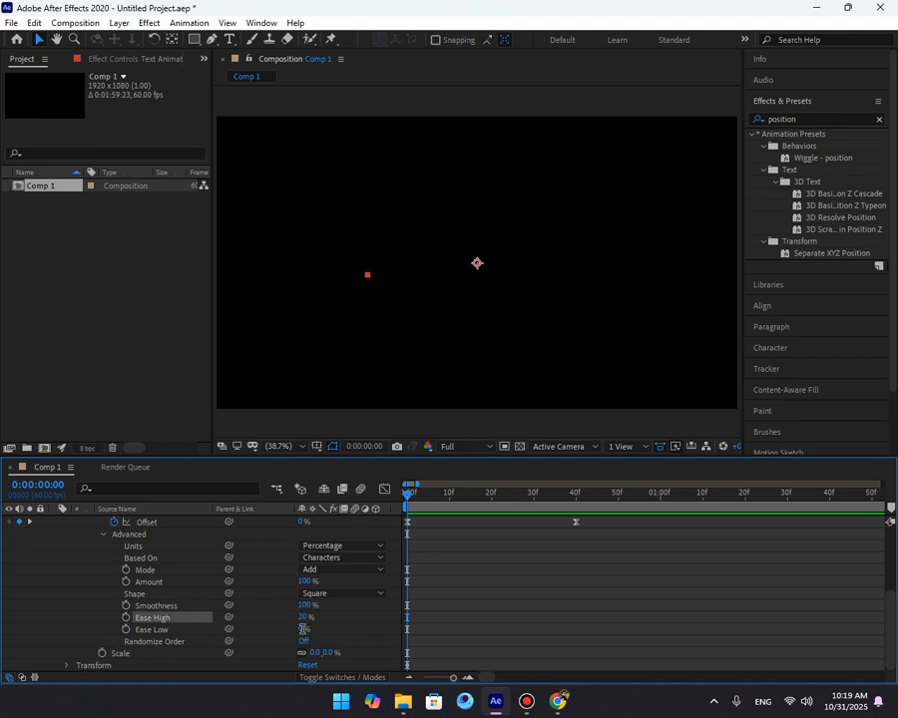
type("10")
left_click(484, 600)
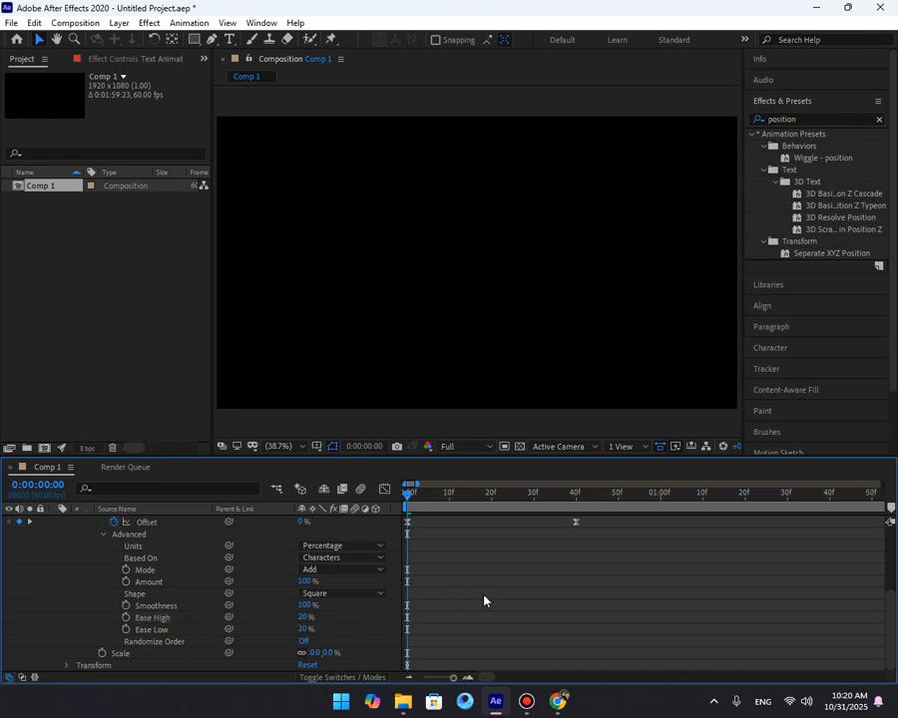
Set the range selector's Shape to Ramp Up and preview the animation.
key("space")
left_click(447, 504)
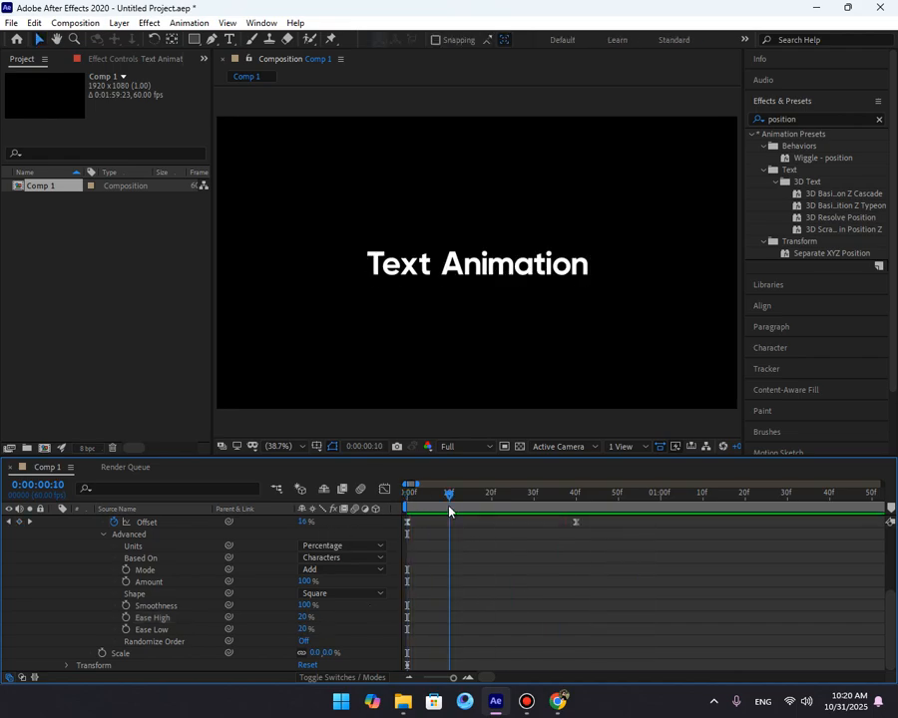
left_click(342, 594)
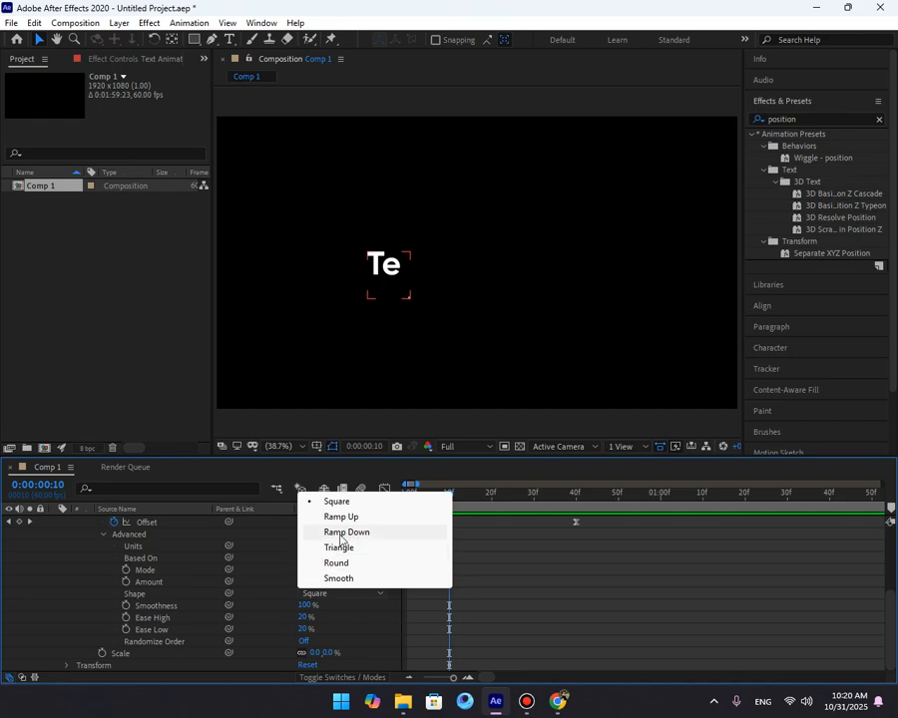
left_click(349, 522)
left_click_drag(450, 496, 340, 511)
key("space")
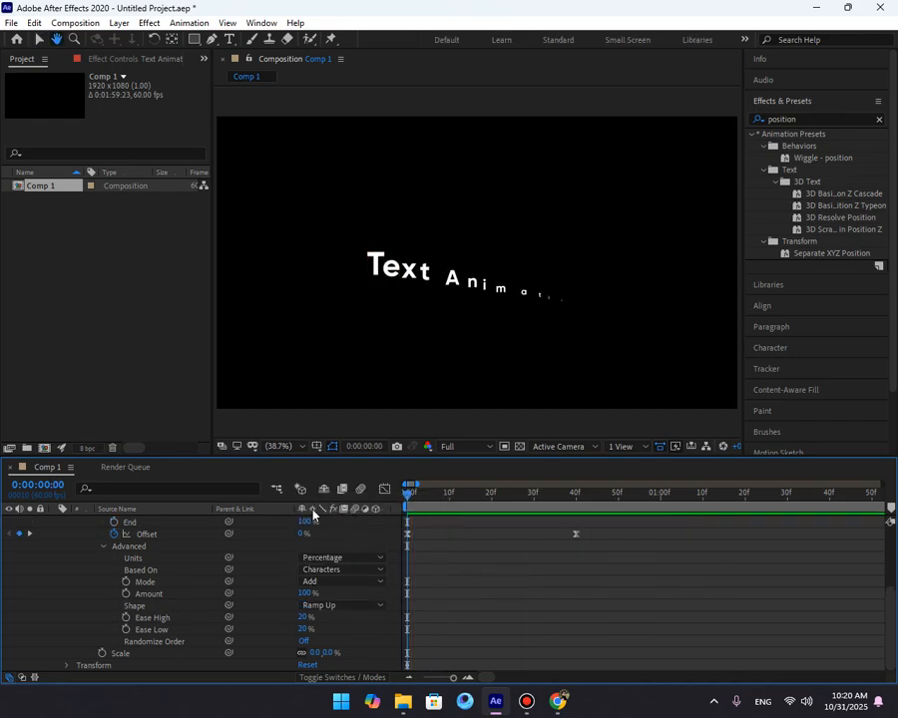
key("space")
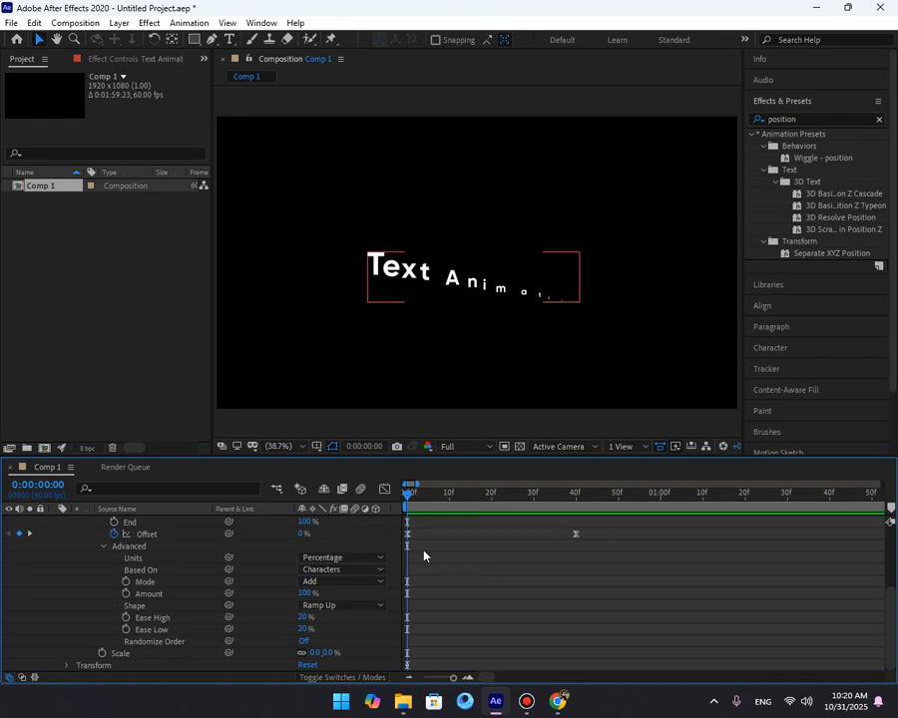
key("space")
key("space")
key("Home")
Set the Offset at the first keyframe to -100% and preview the animation.
left_click_drag(302, 534, 249, 534)
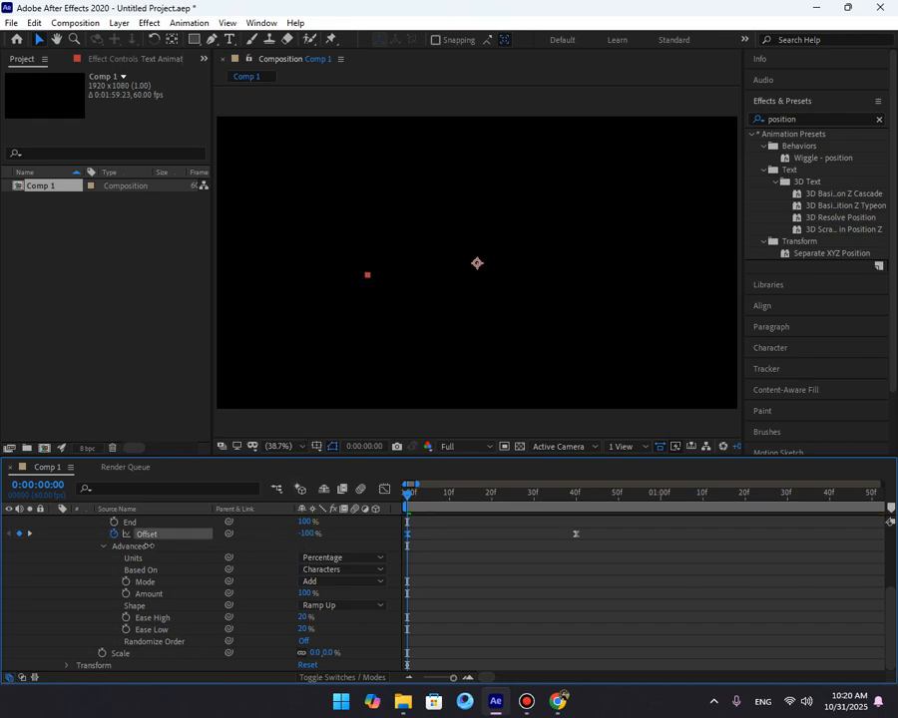
key("space")
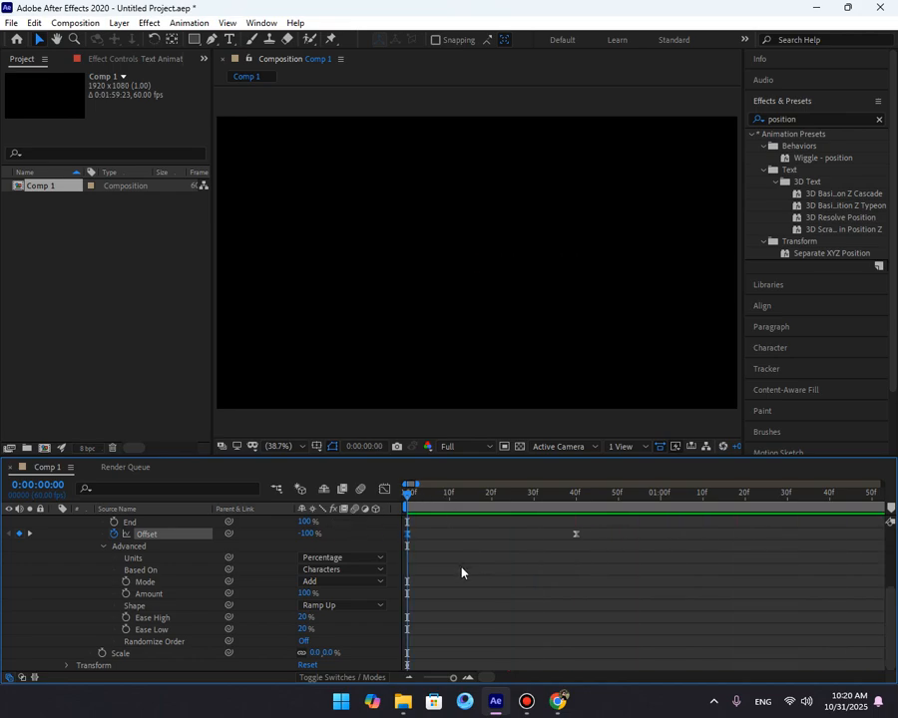
key("space")
key("space")
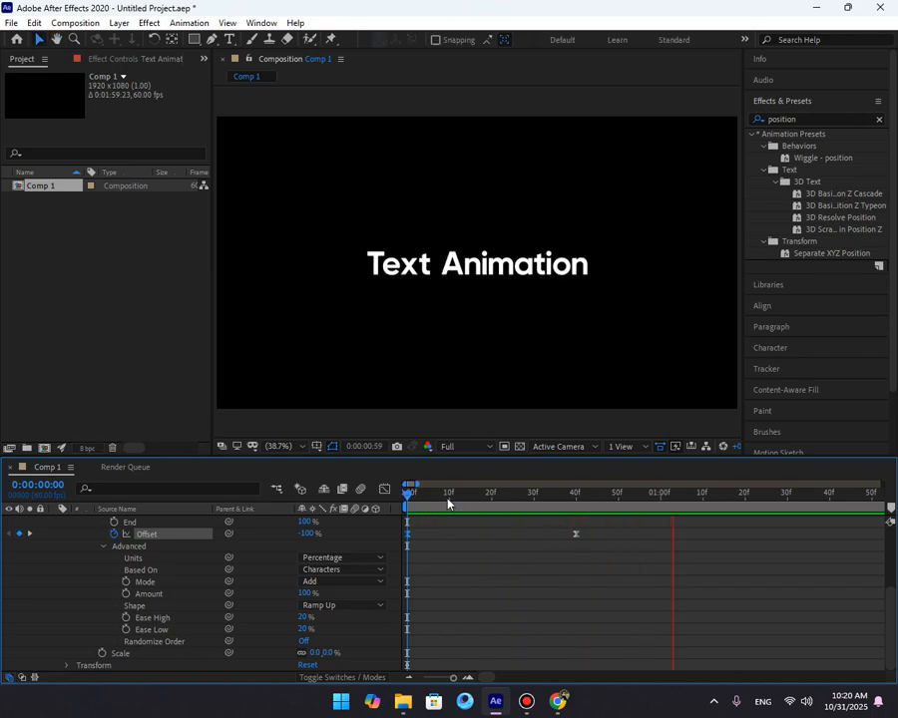
key("space")
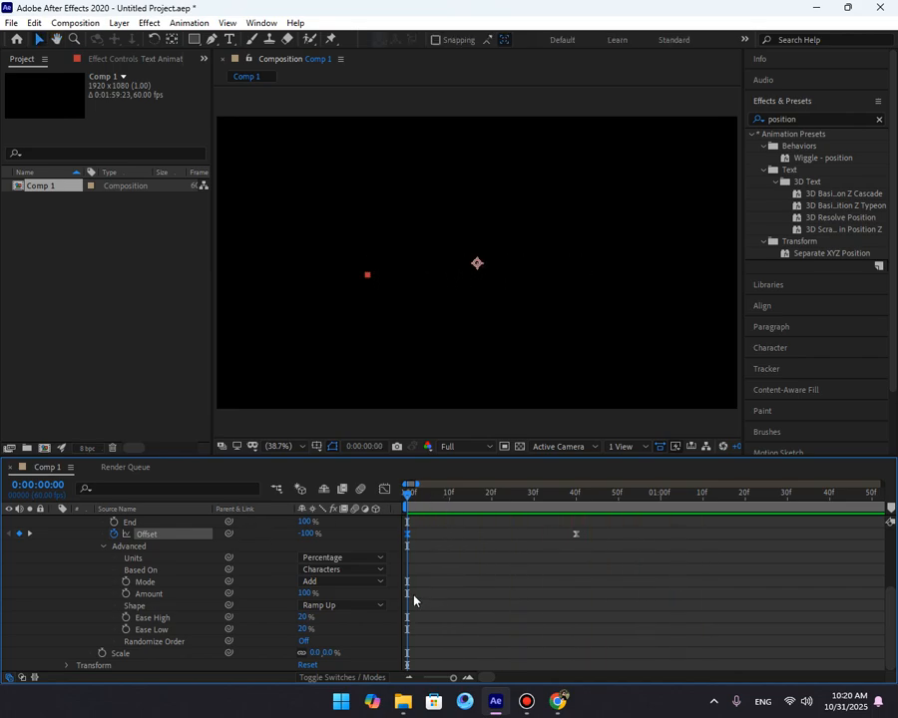
Delete Animator 1 from the Text Animation layer.
scroll(428, 601, "up", 3)
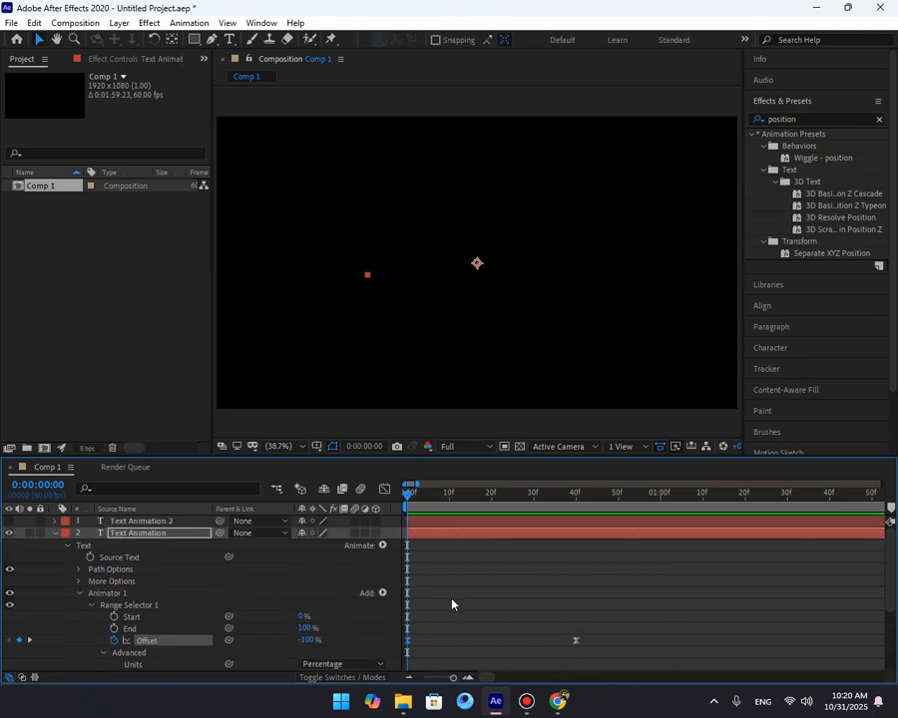
left_click(114, 595)
key("Delete")
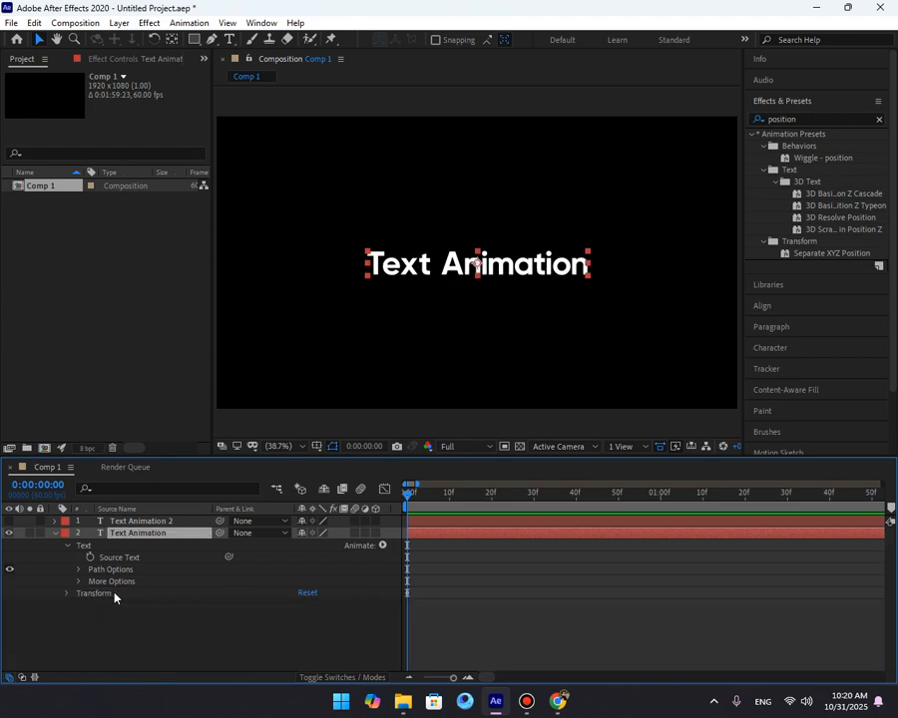
left_click(383, 546)
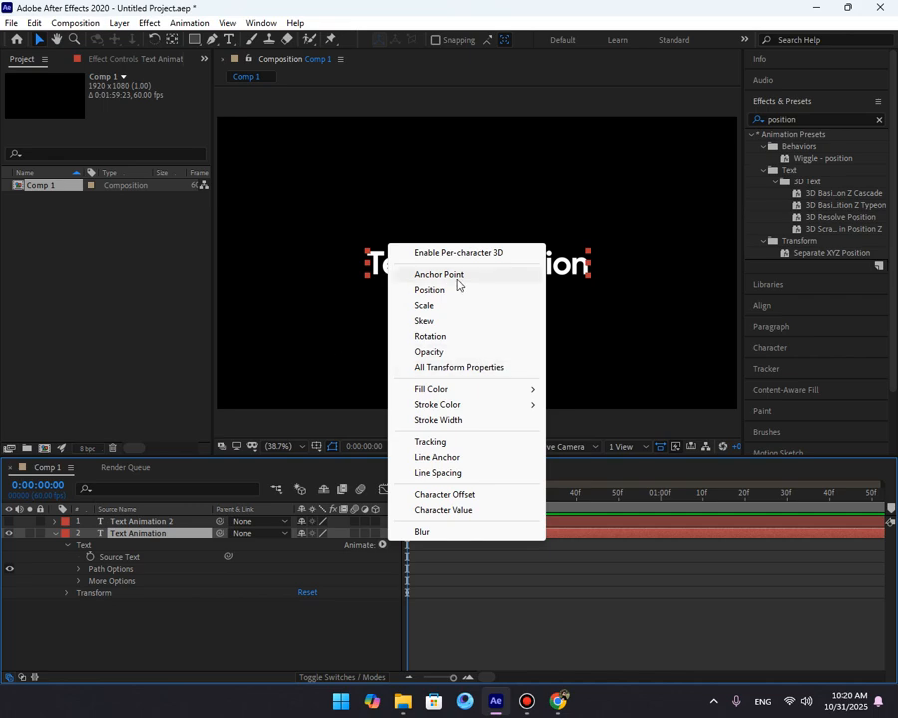
left_click(419, 611)
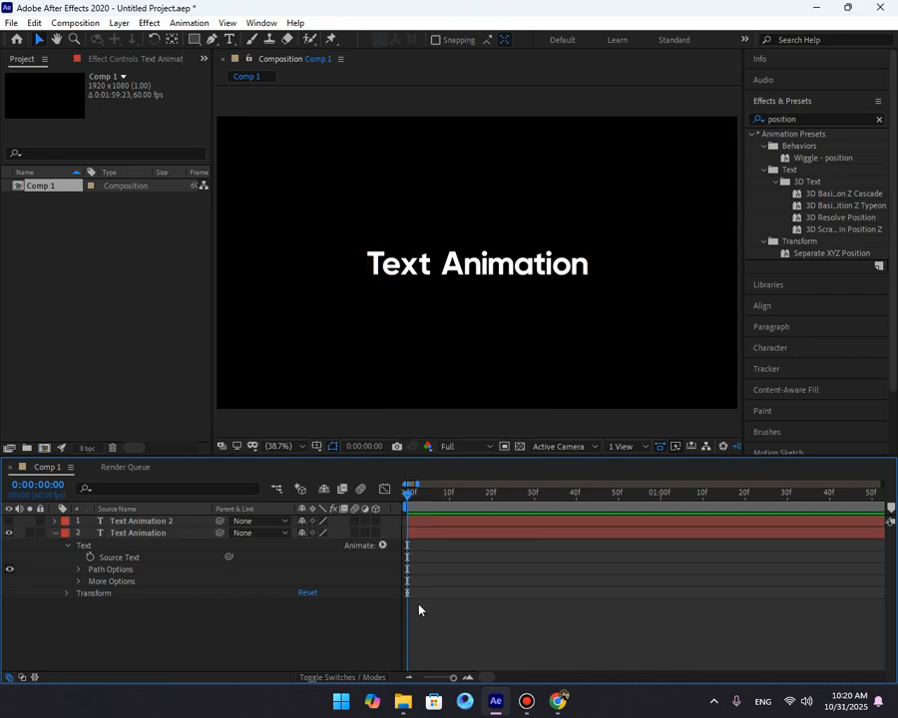
left_click(427, 562)
left_click(432, 538)
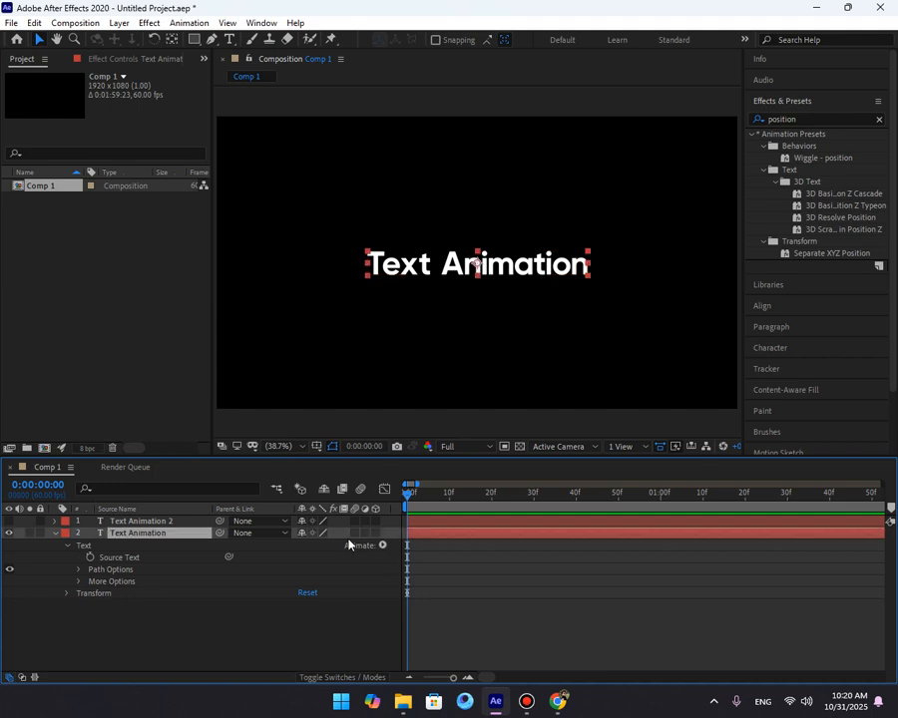
left_click(462, 626)
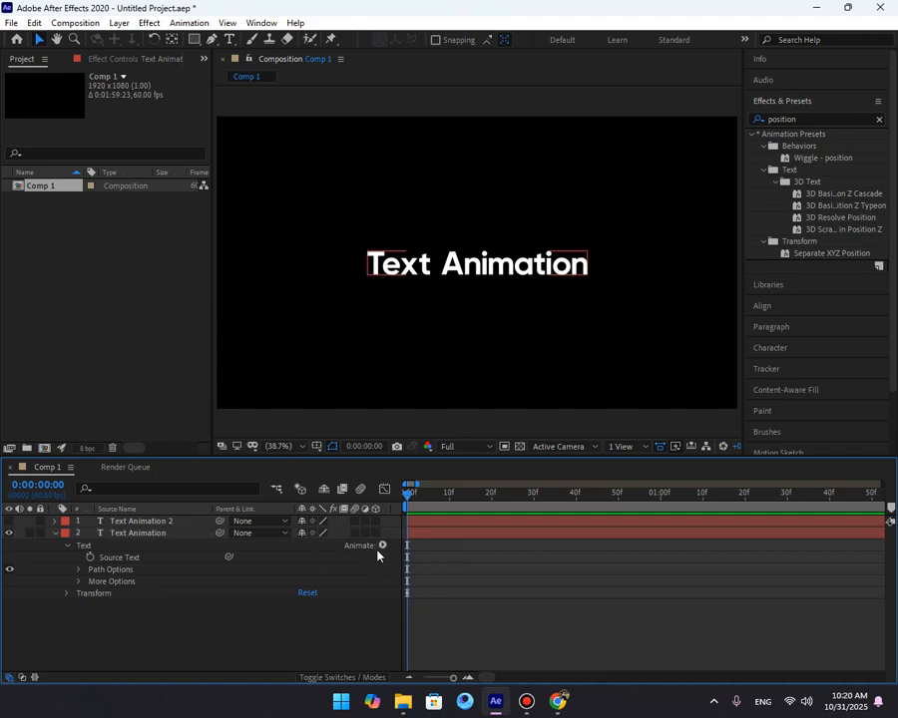
left_click(424, 536)
left_click(377, 661)
left_click(424, 534)
Keyframe the layer's Opacity alternating between 100% and 0% on successive frames.
key("t")
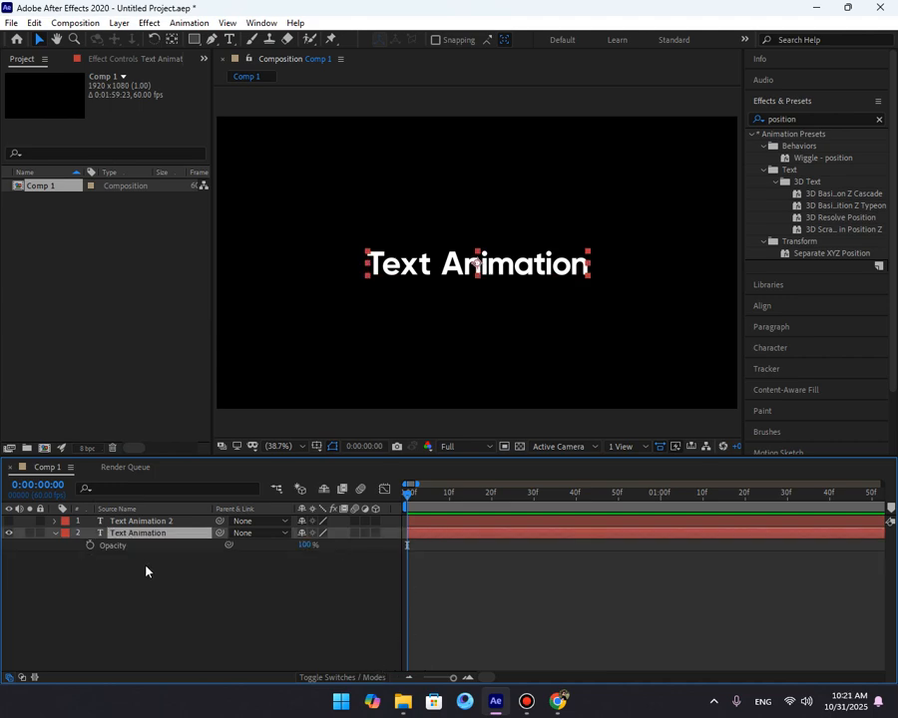
left_click(90, 545)
key("Page_Down")
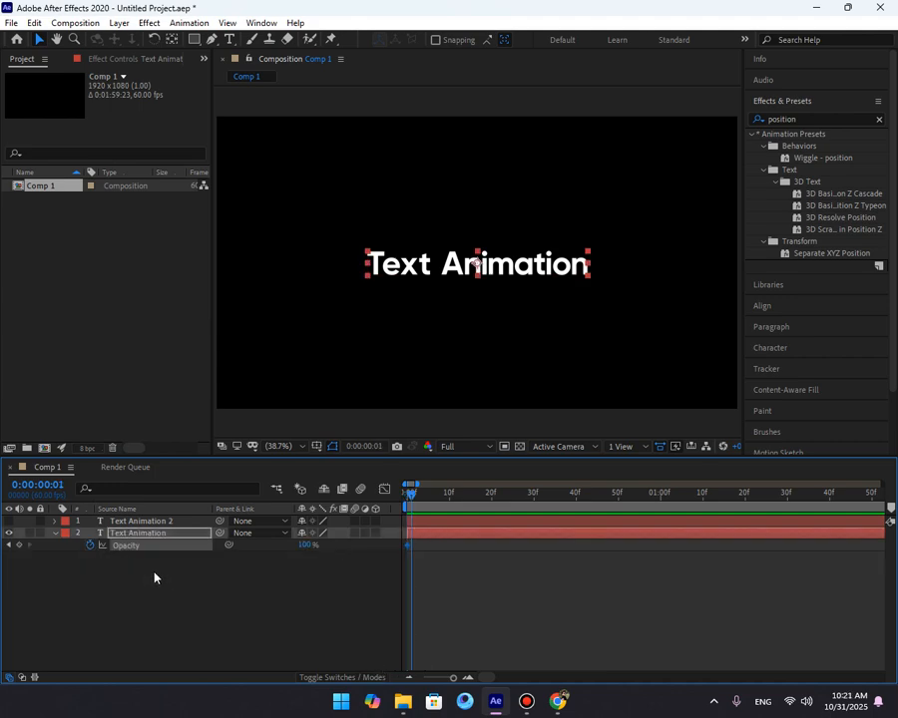
left_click_drag(306, 546, 230, 553)
left_click(275, 611)
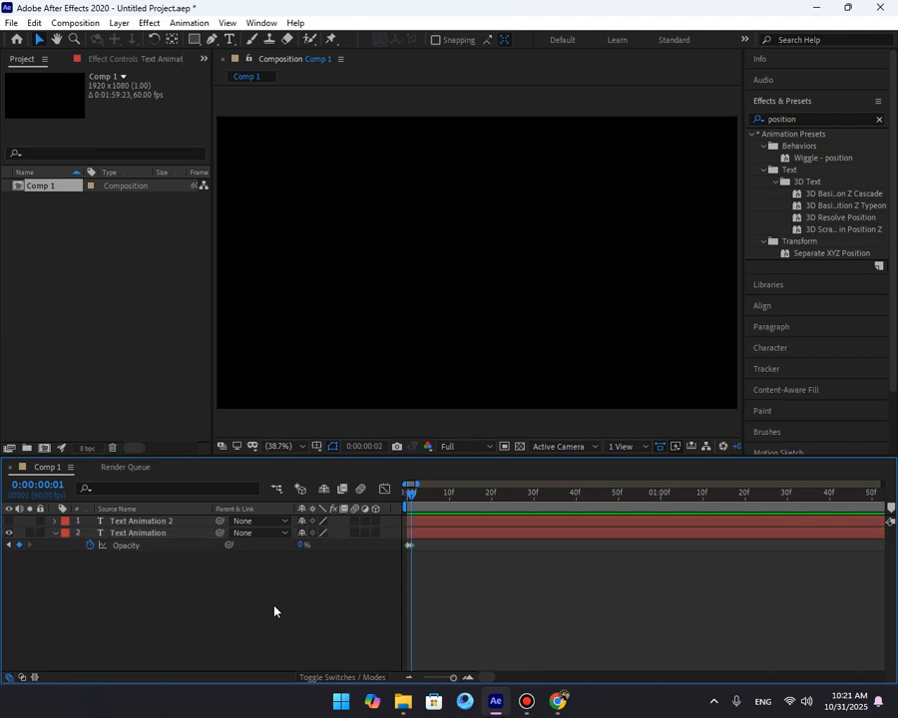
key("Page_Down")
left_click_drag(301, 545, 445, 541)
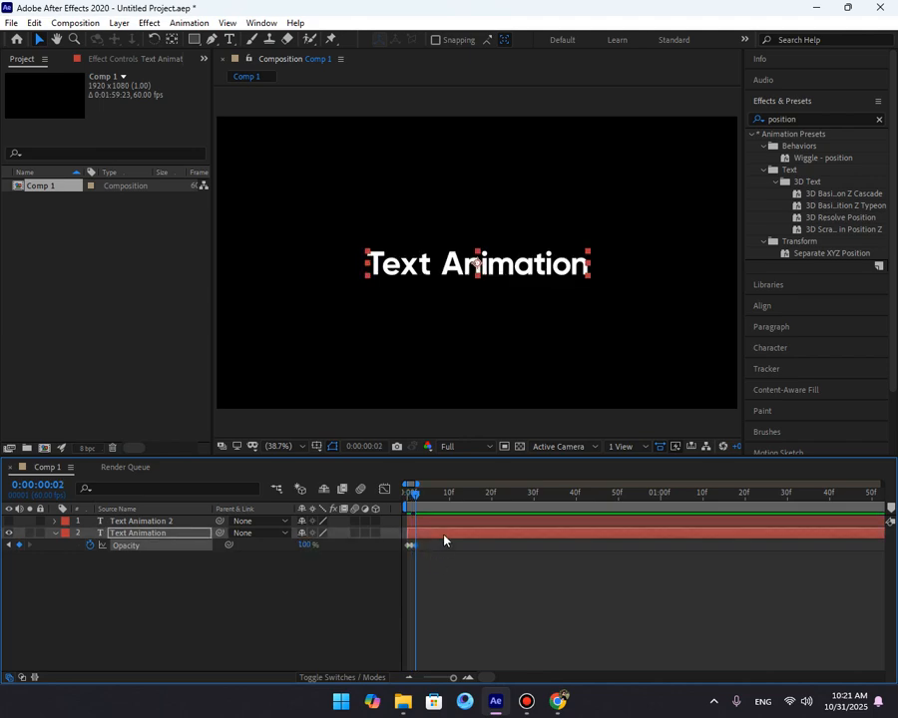
key("Page_Down")
left_click(308, 544)
type("0")
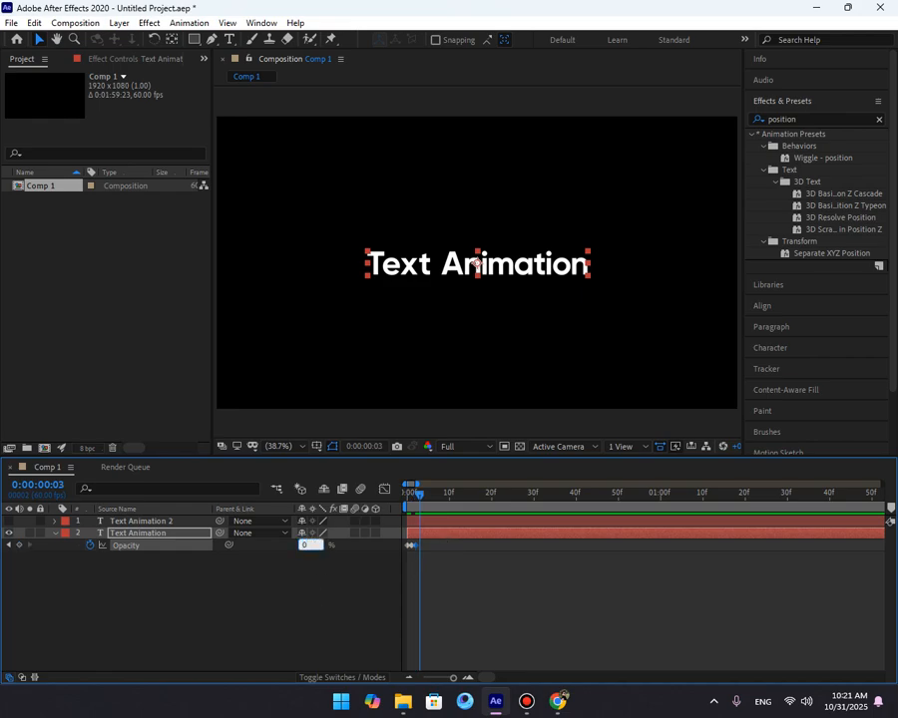
Apply Easy Ease to the opacity keyframes and paste copies further along the timeline.
left_click(435, 568)
left_click_drag(439, 540, 379, 561)
key("F9")
left_click(435, 568)
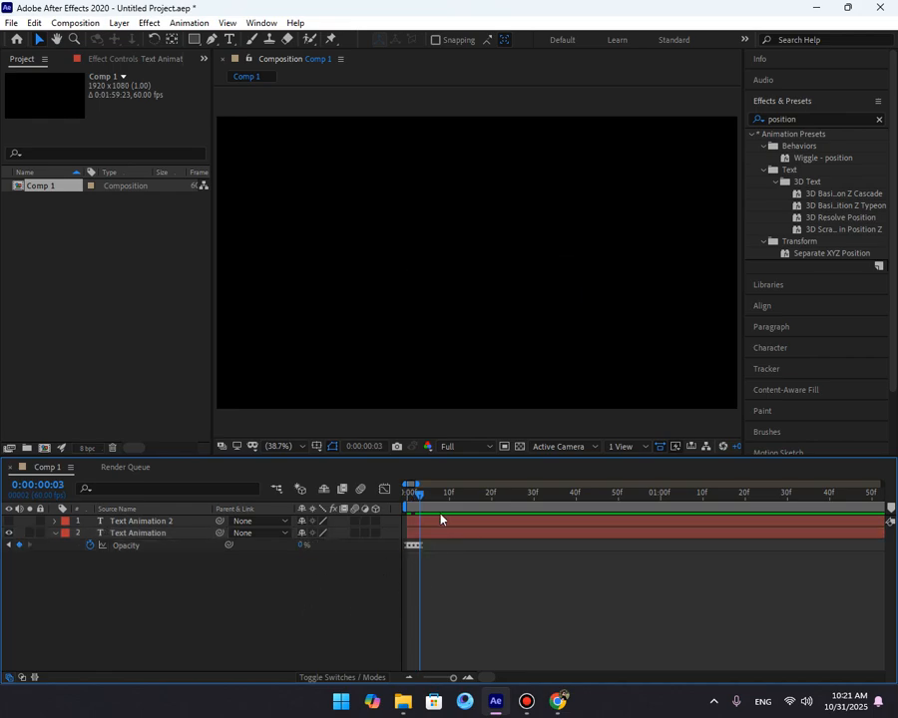
left_click_drag(428, 493, 379, 526)
key("space")
key("space")
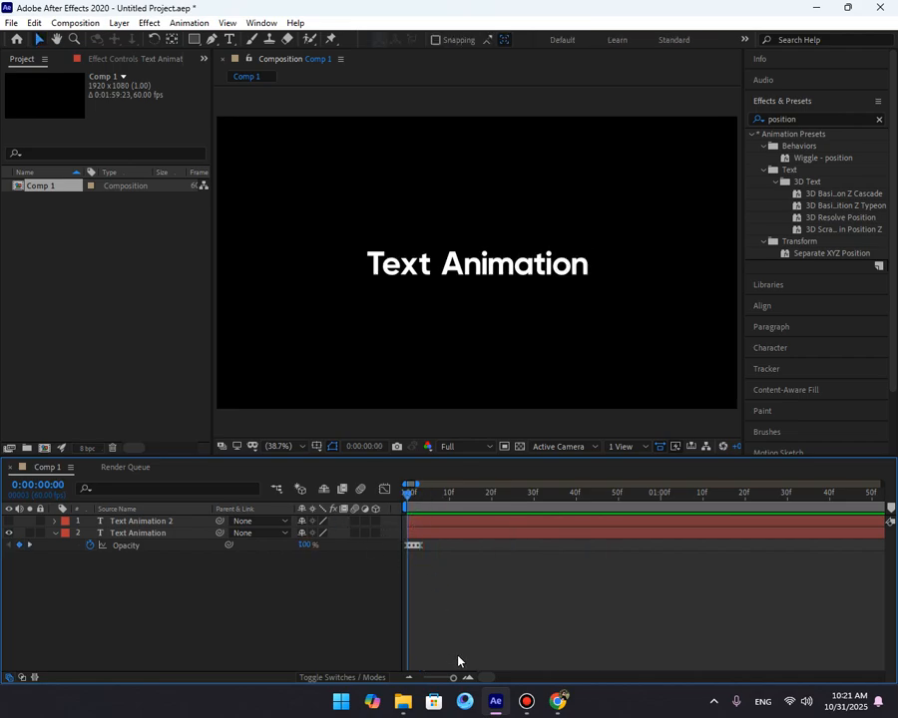
left_click(468, 678)
left_click(467, 677)
left_click_drag(430, 496, 397, 554)
key("ctrl+v")
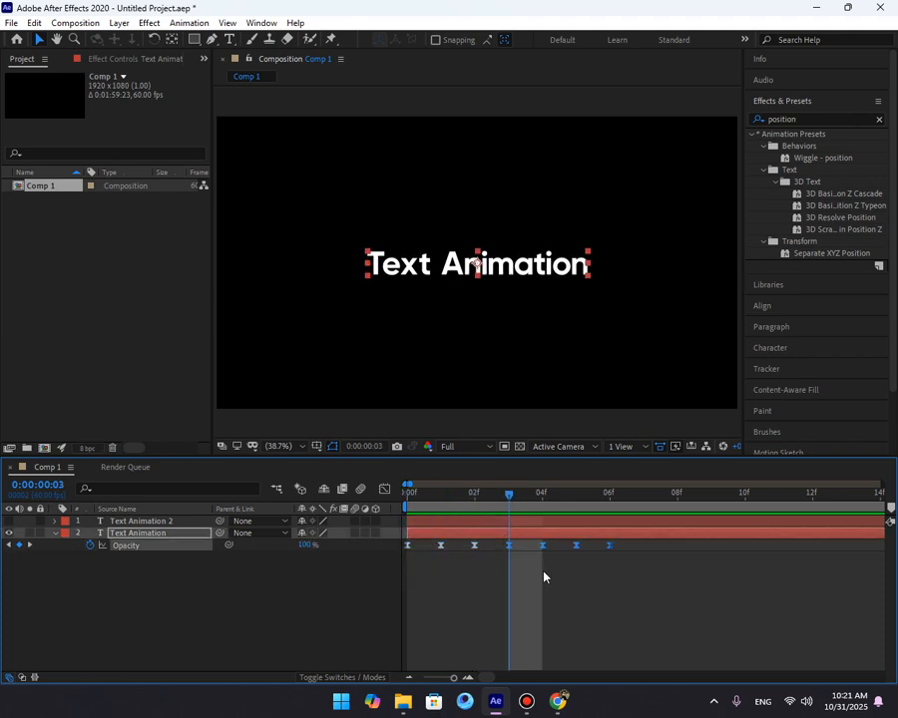
left_click(612, 509)
key("ctrl+v")
left_click_drag(610, 513, 218, 537)
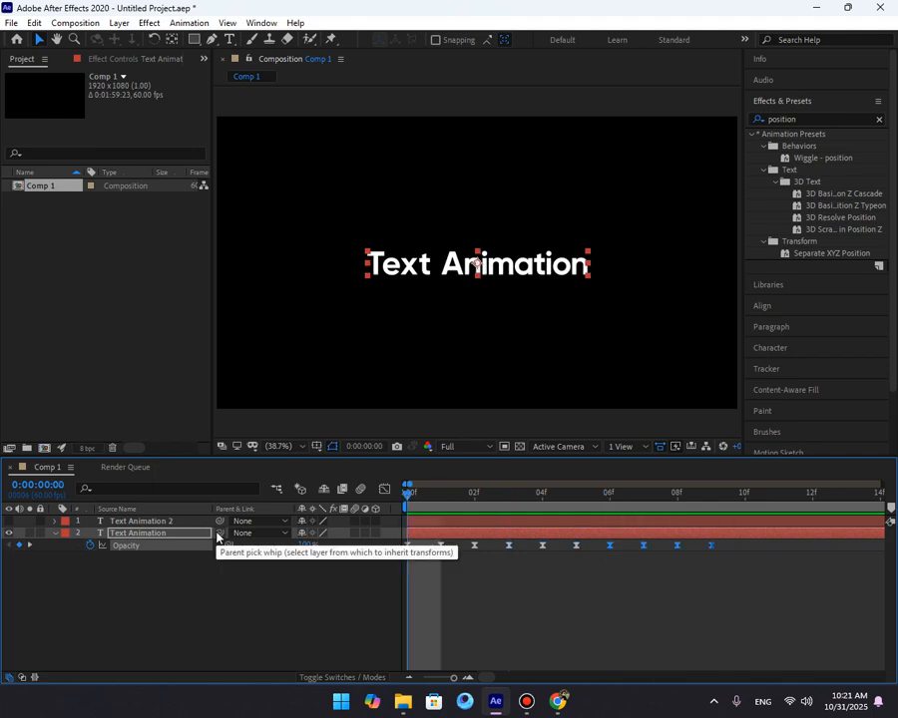
Preview, then undo the last four opacity keyframe changes.
key("space")
key("space")
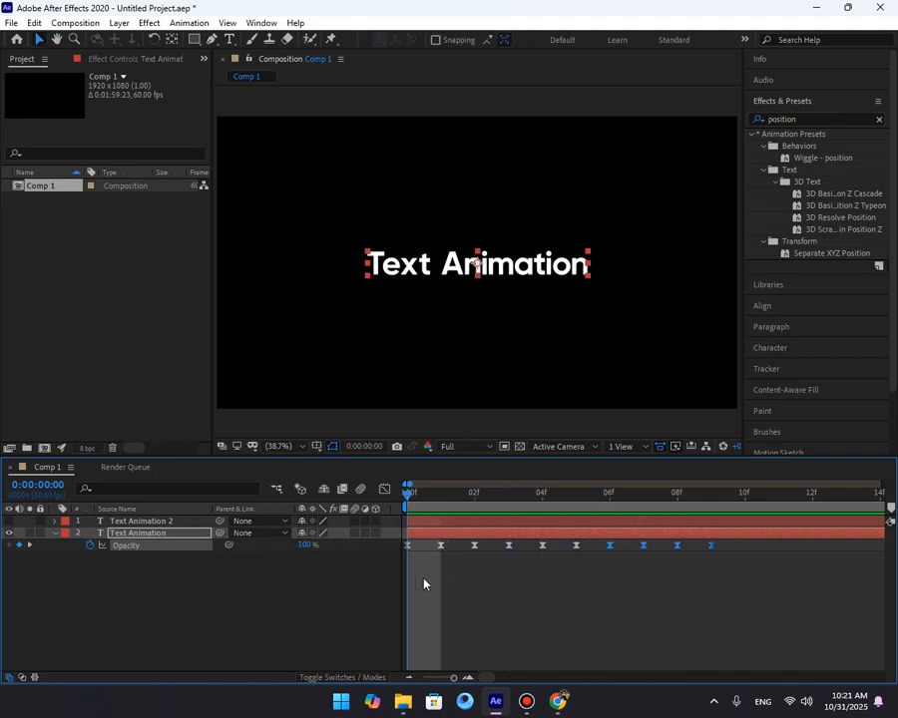
left_click(409, 679)
key("ctrl+z")
key("ctrl+z")
key("ctrl+z")
key("ctrl+z")
key("ctrl+z")
key("ctrl+z")
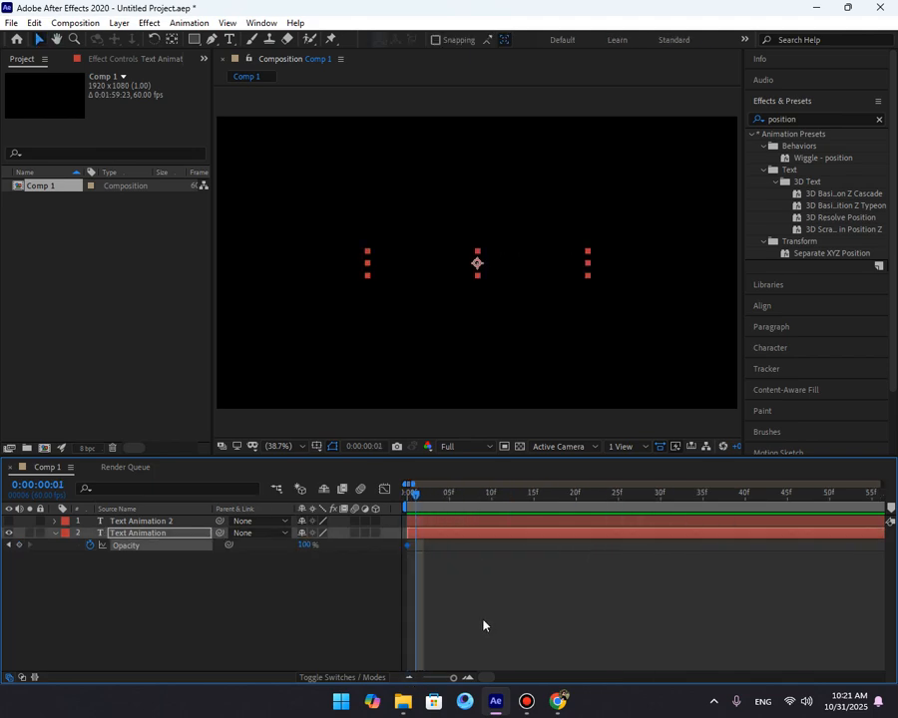
key("ctrl+z")
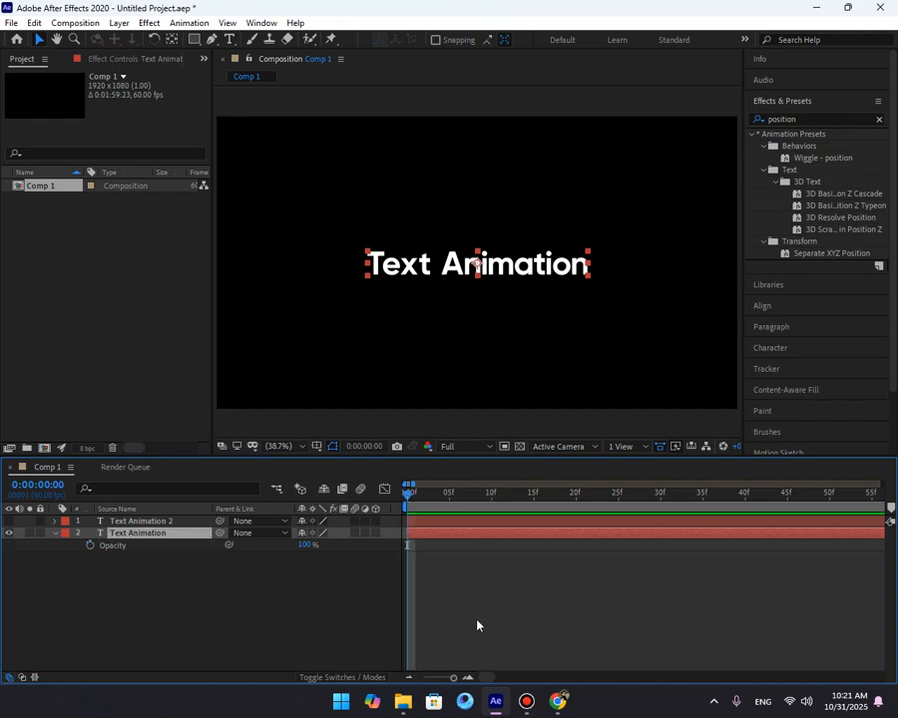
Add a new text animator with the Opacity property to the Text Animation layer.
left_click(50, 565)
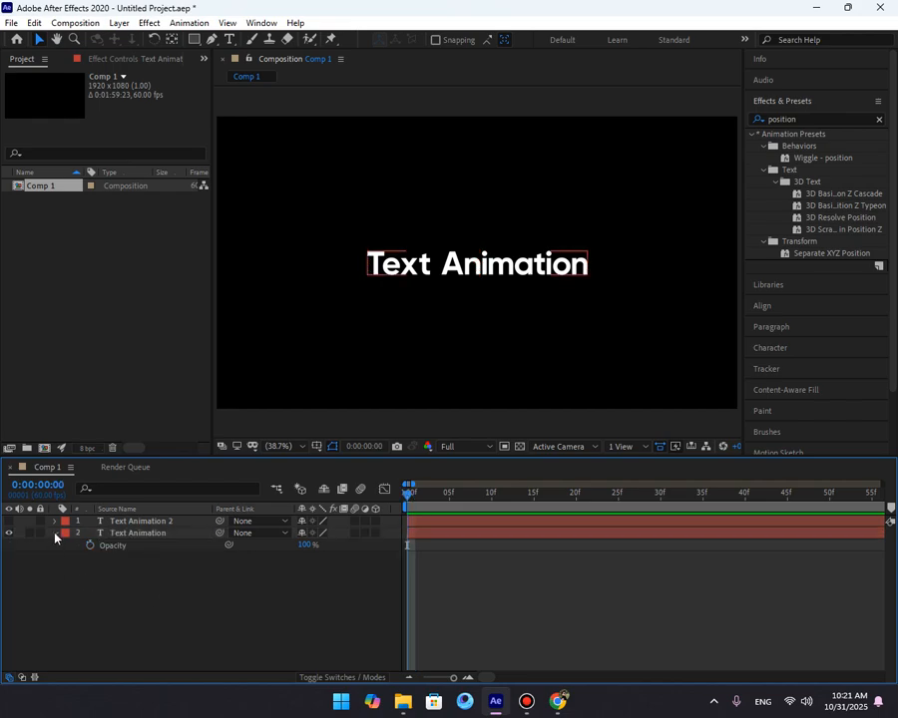
left_click(55, 534)
left_click(383, 545)
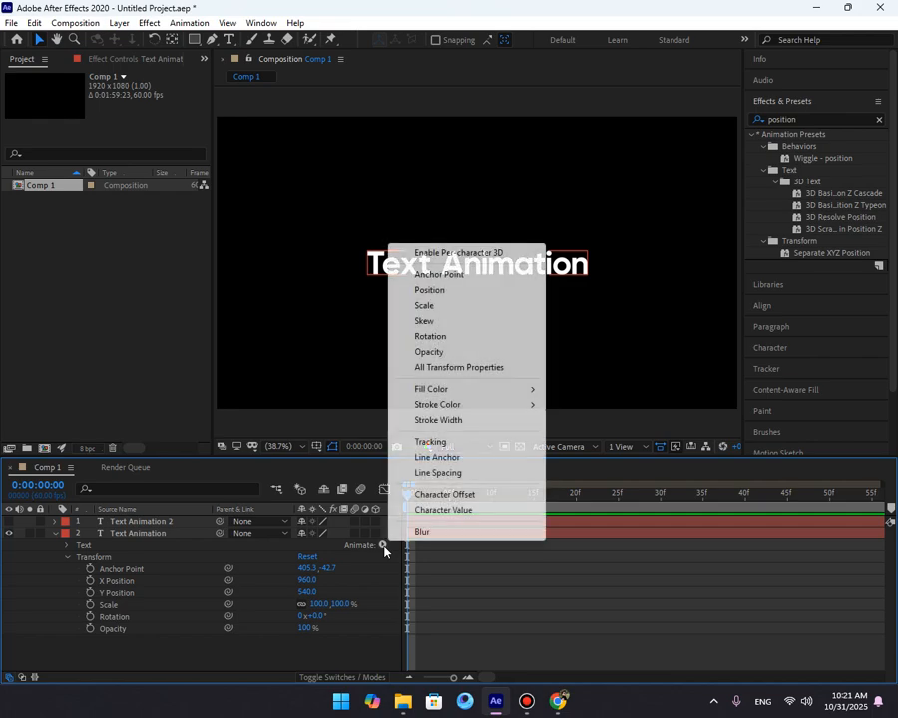
left_click(429, 352)
scroll(285, 576, "down", 3)
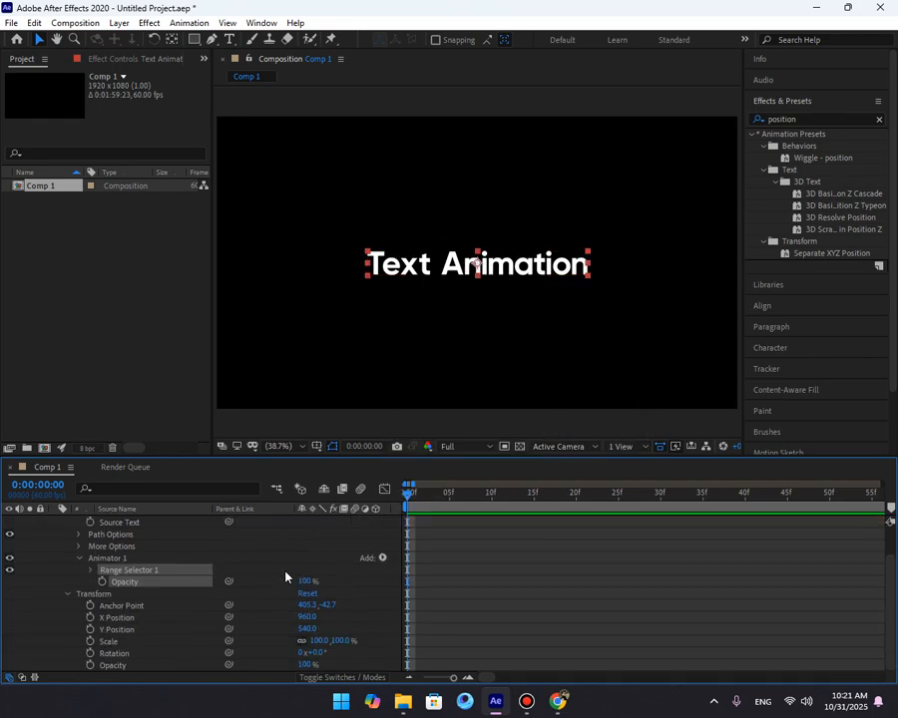
Set the new animator's Opacity to 0%.
left_click(304, 581)
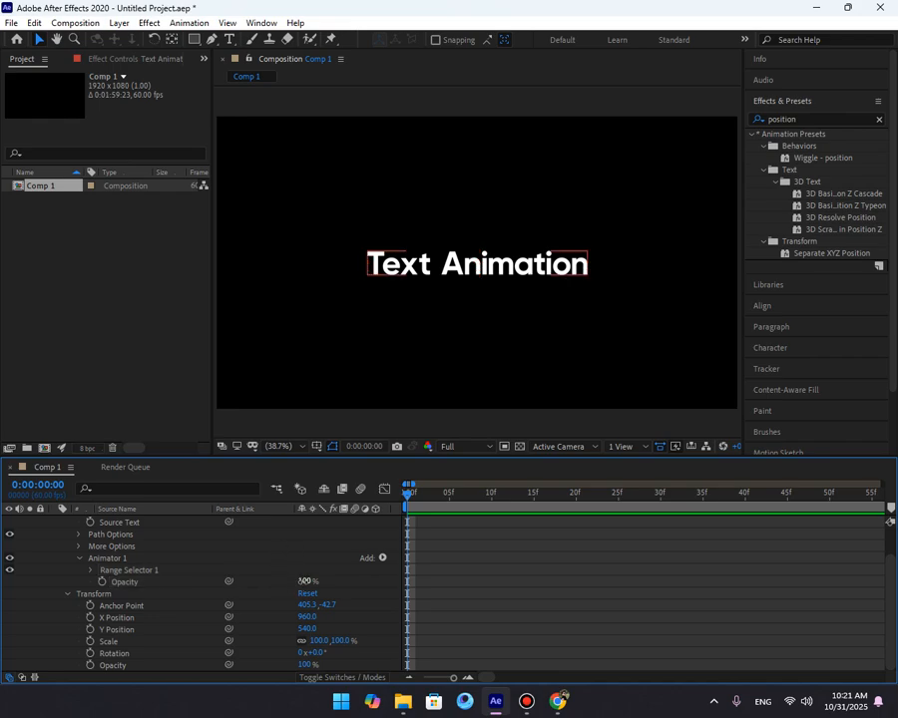
type("0")
key("Return")
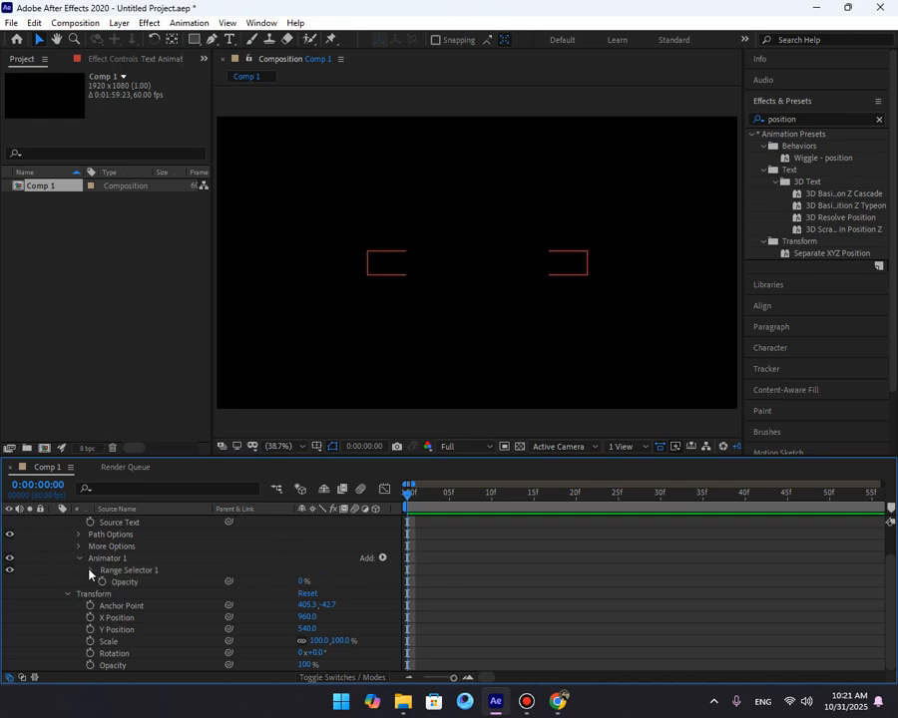
Keyframe the range selector's Offset from 0% at the start to 100% at frame 40.
left_click(90, 569)
left_click(116, 605)
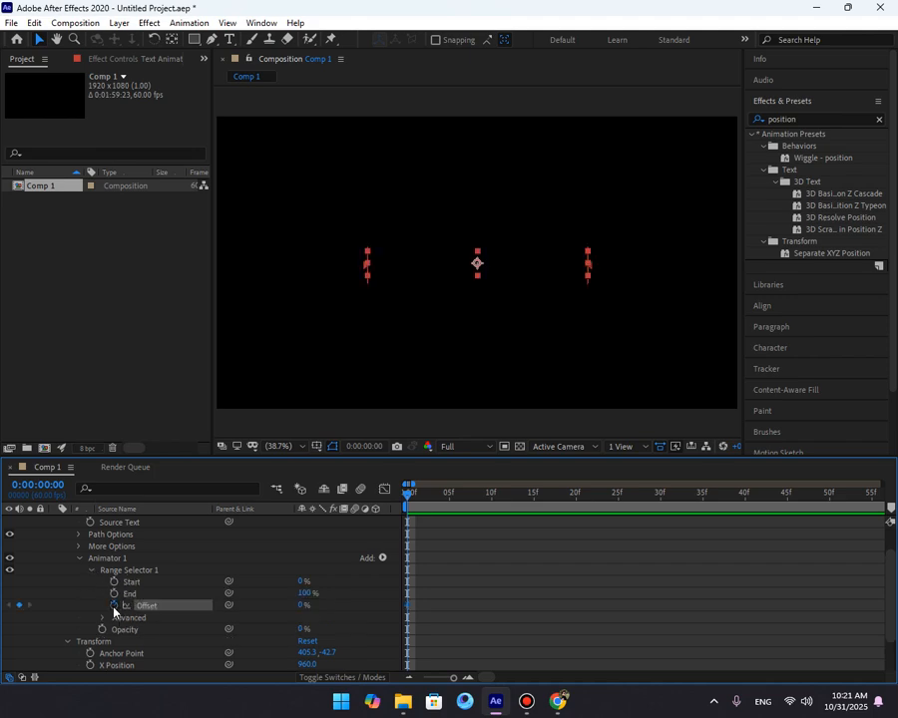
key("u")
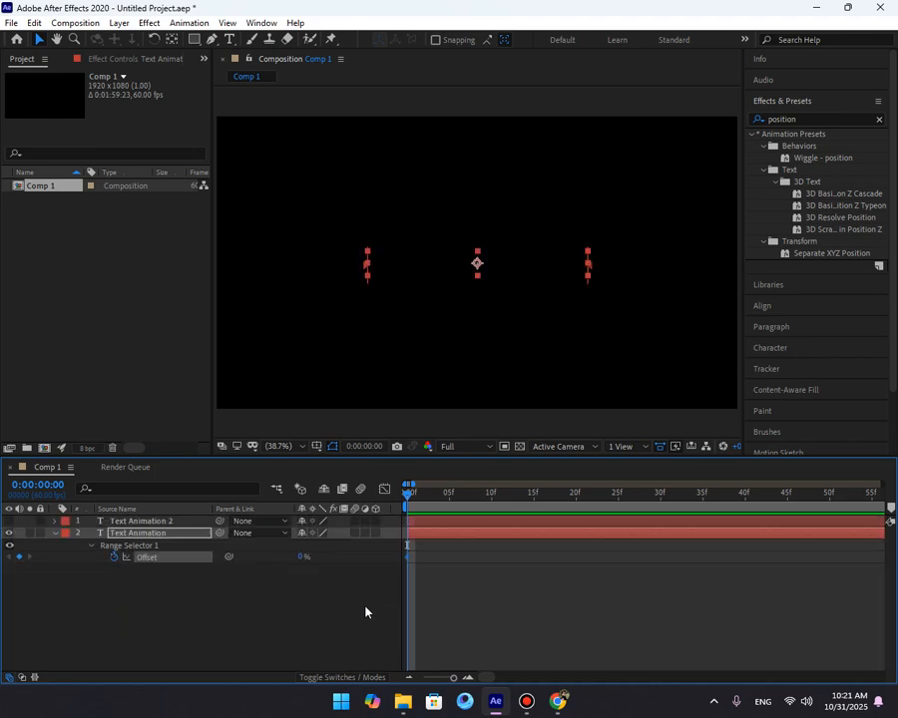
key("shift+Page_Down")
key("shift+Page_Down")
key("shift+Page_Down")
key("shift+Page_Down")
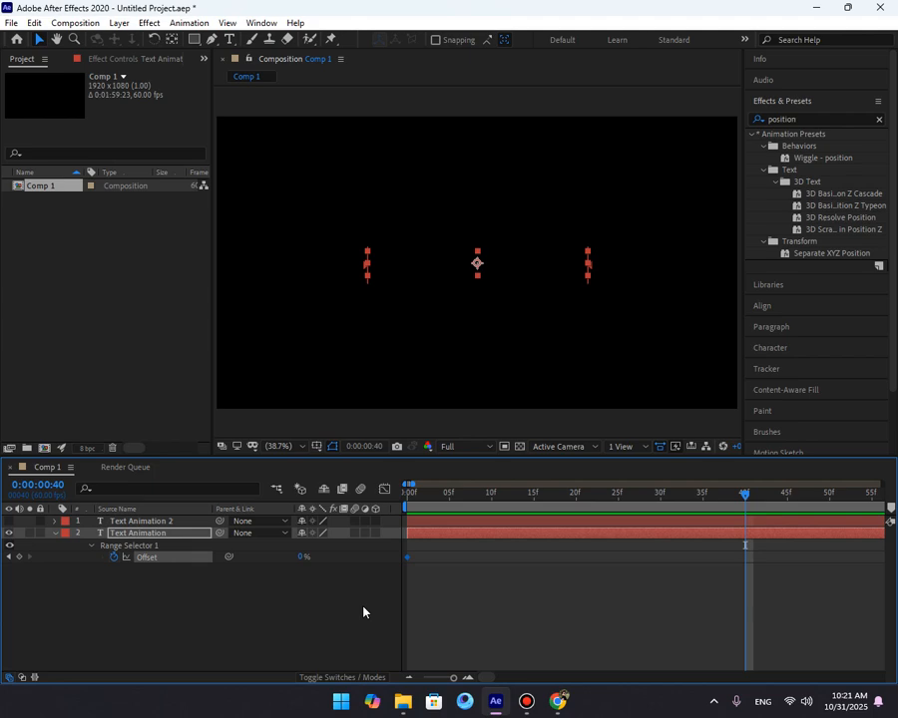
left_click(20, 558)
key("Home")
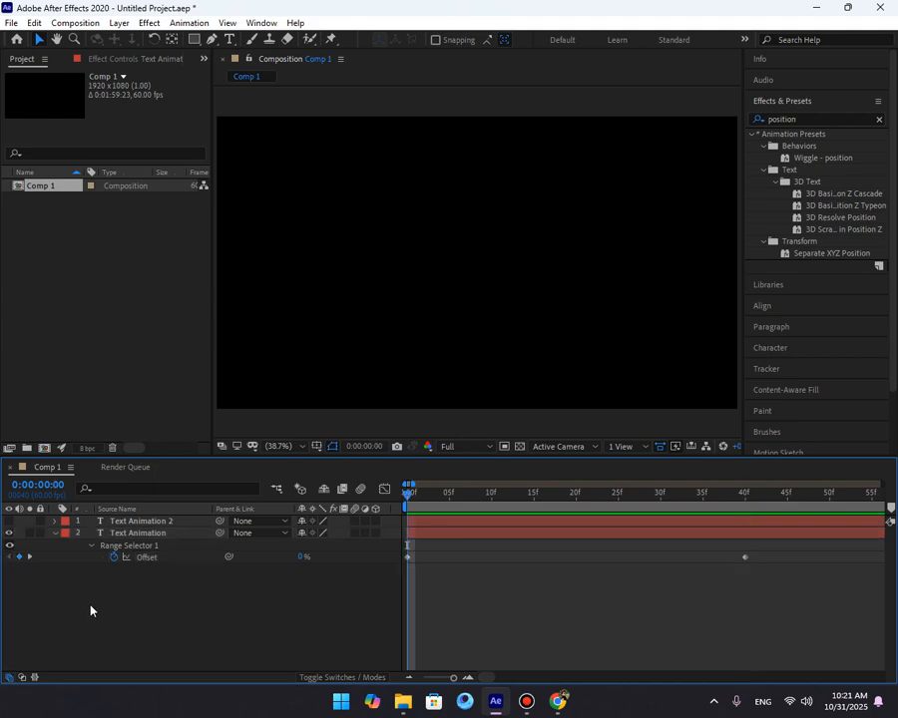
left_click(679, 502)
left_click_drag(678, 505, 743, 526)
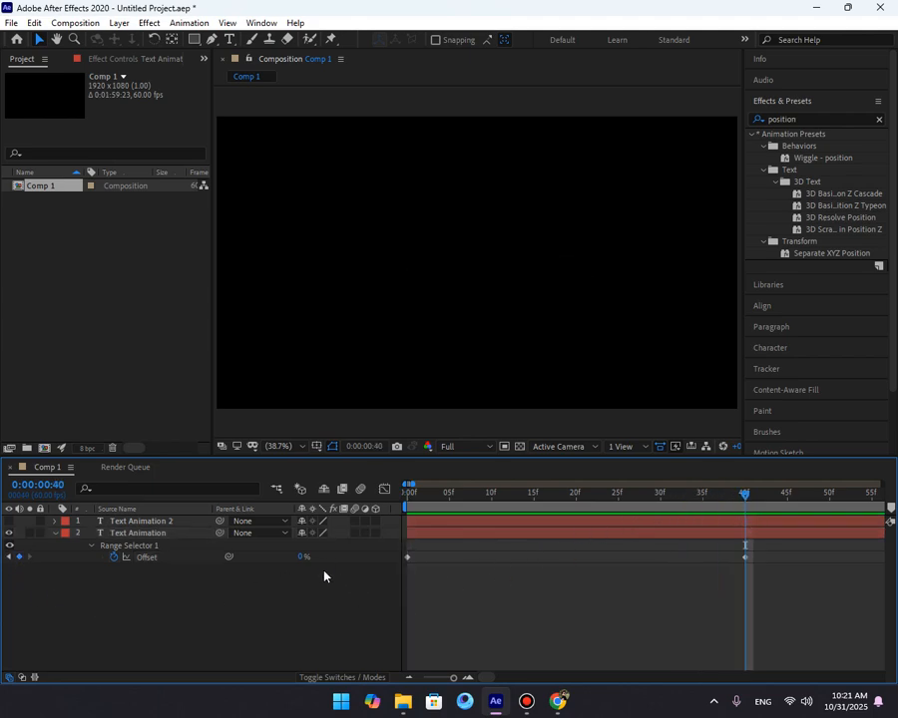
left_click_drag(302, 558, 411, 559)
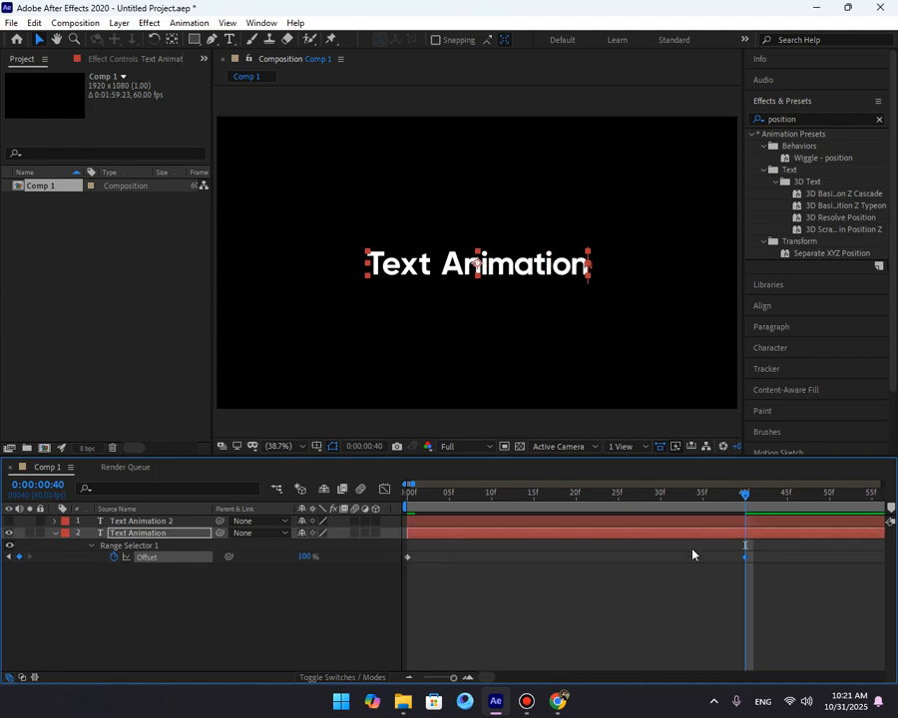
Preview the offset reveal by playing and scrubbing through the timeline.
left_click(774, 553)
key("Home")
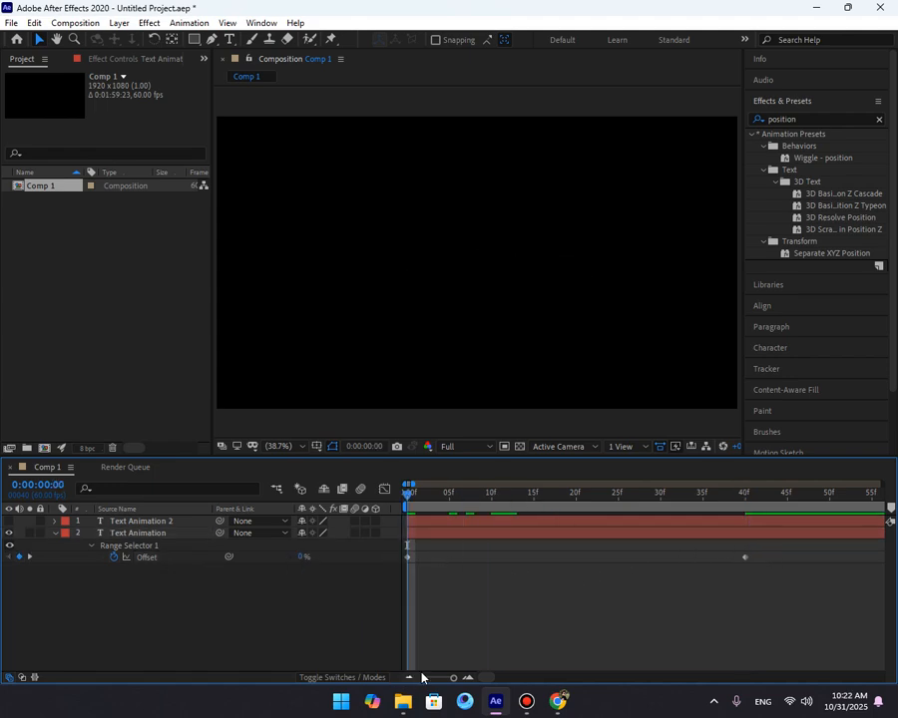
key("space")
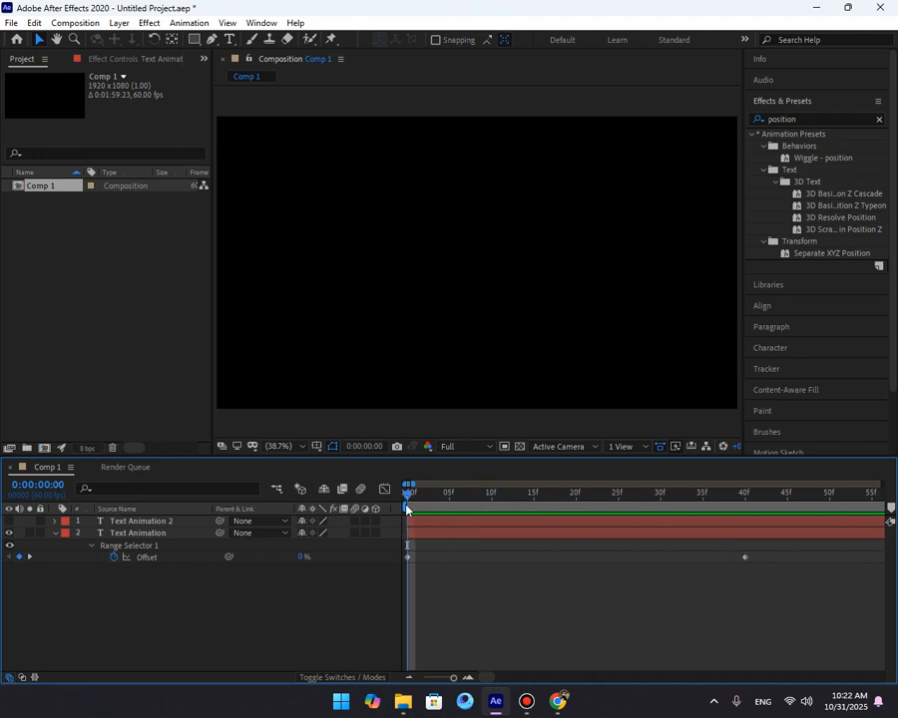
left_click_drag(406, 506, 635, 545)
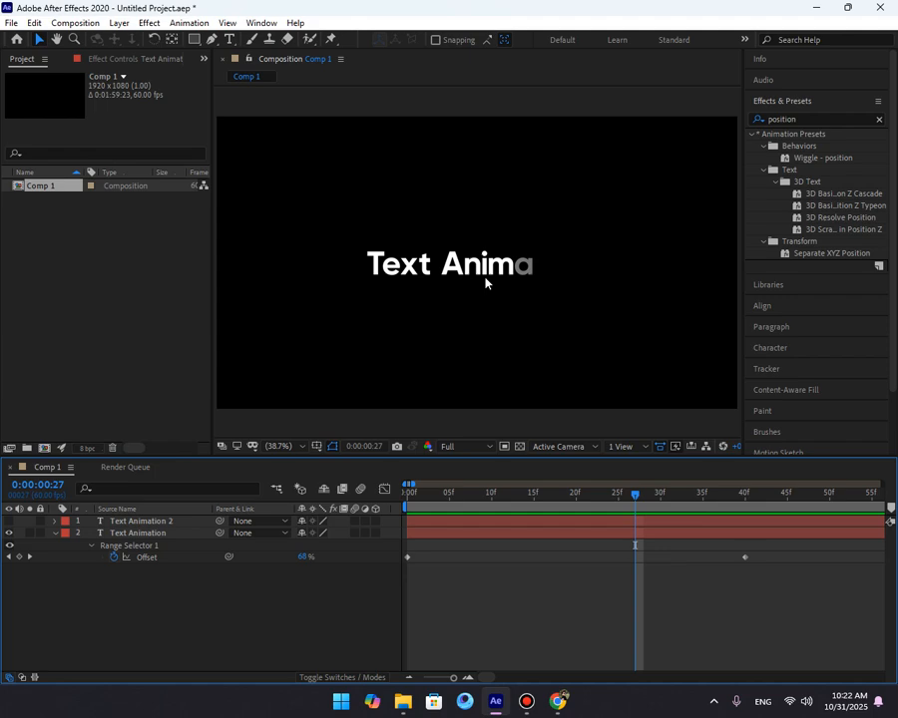
left_click(517, 496)
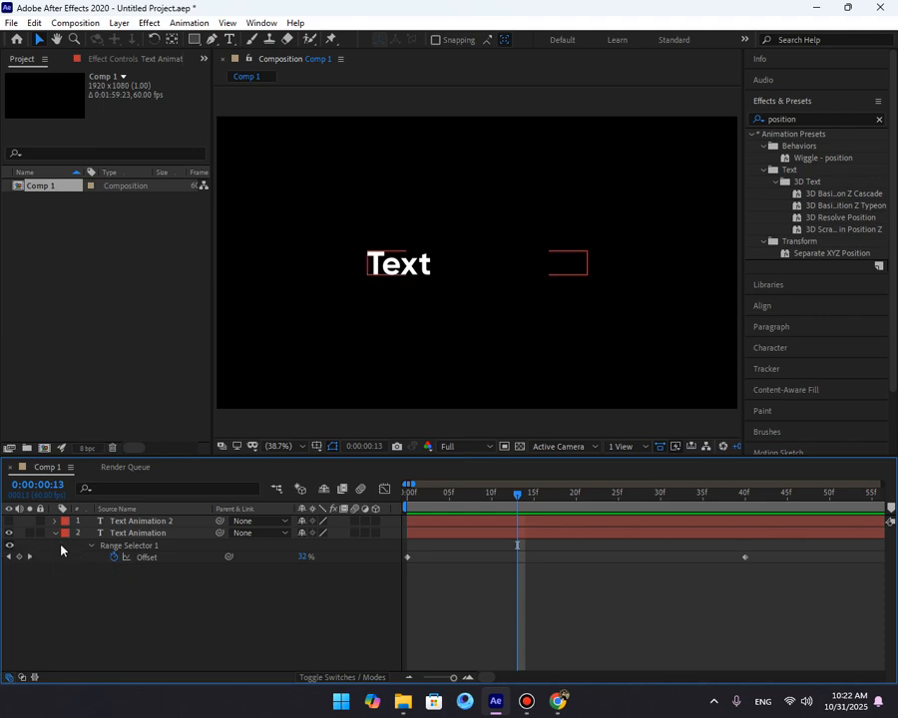
key("Home")
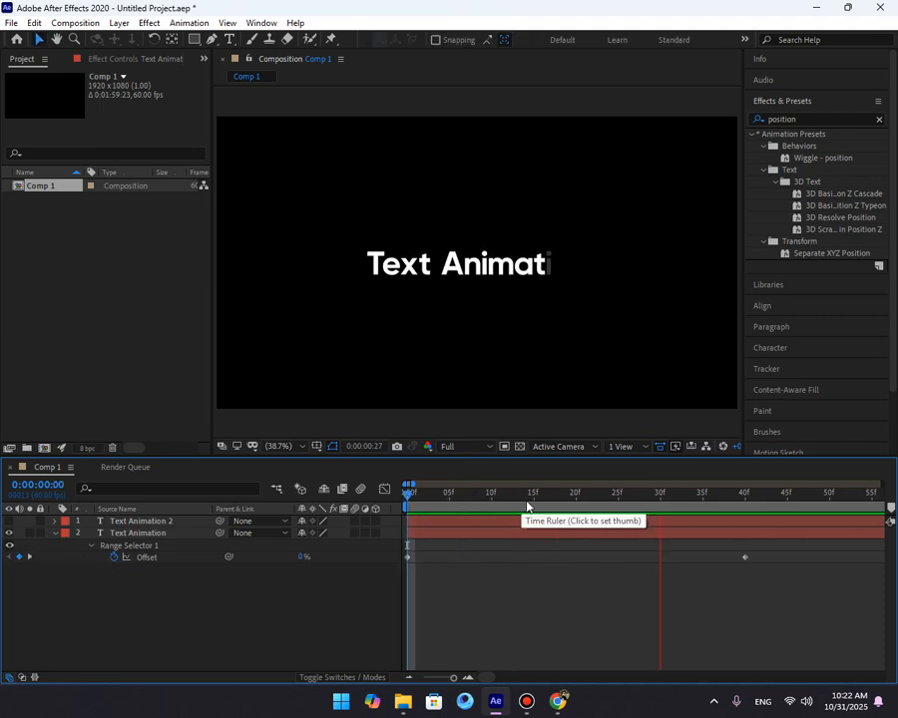
left_click(533, 507)
Expand the range selector's Advanced options and try setting its Shape to Ramp Up.
left_click(92, 547)
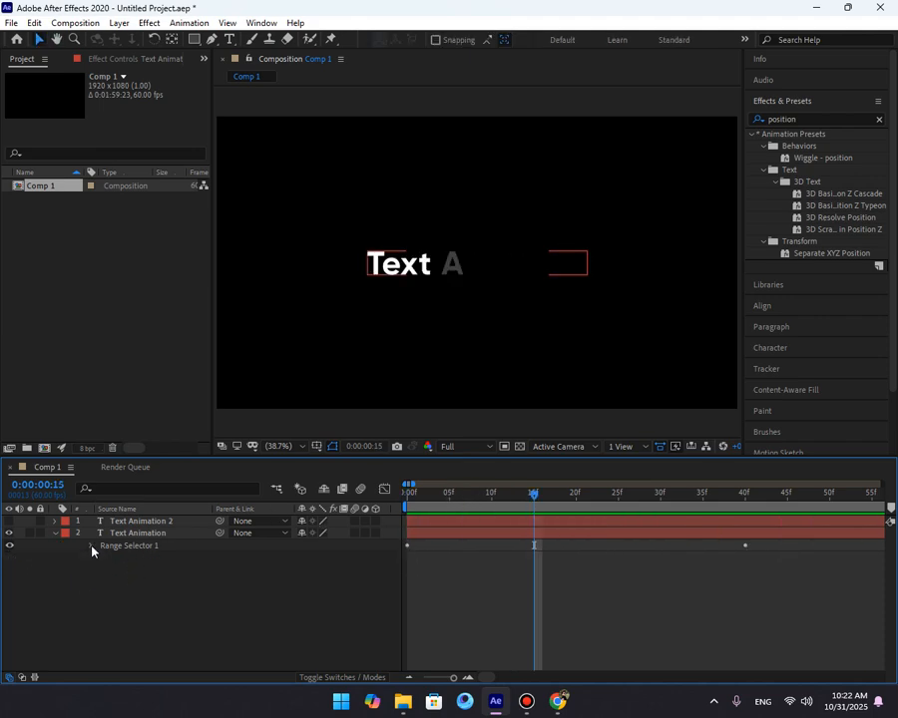
left_click(92, 546)
left_click(102, 595)
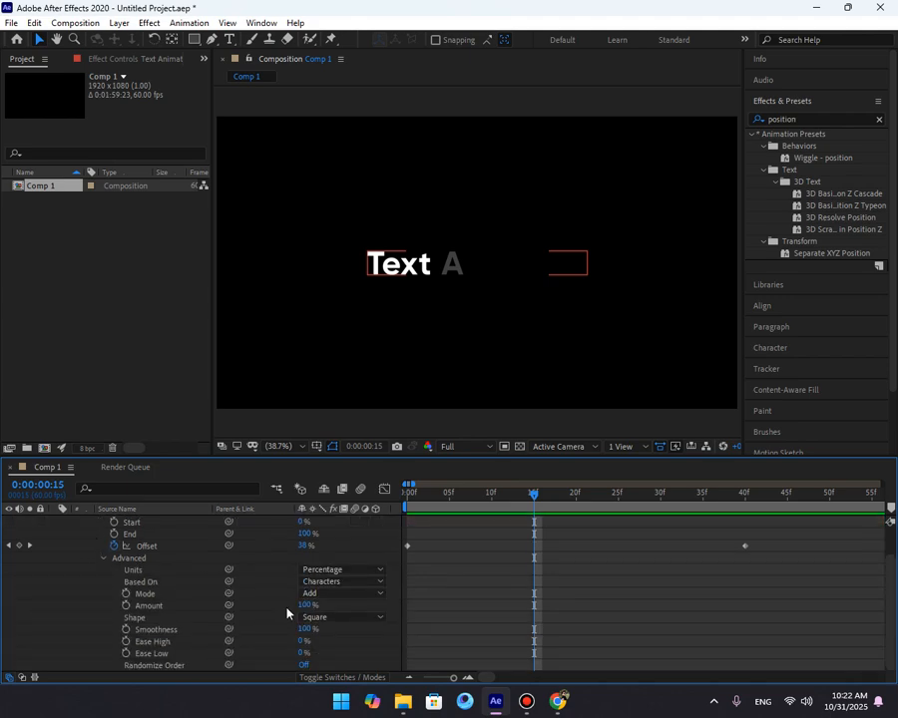
left_click(347, 625)
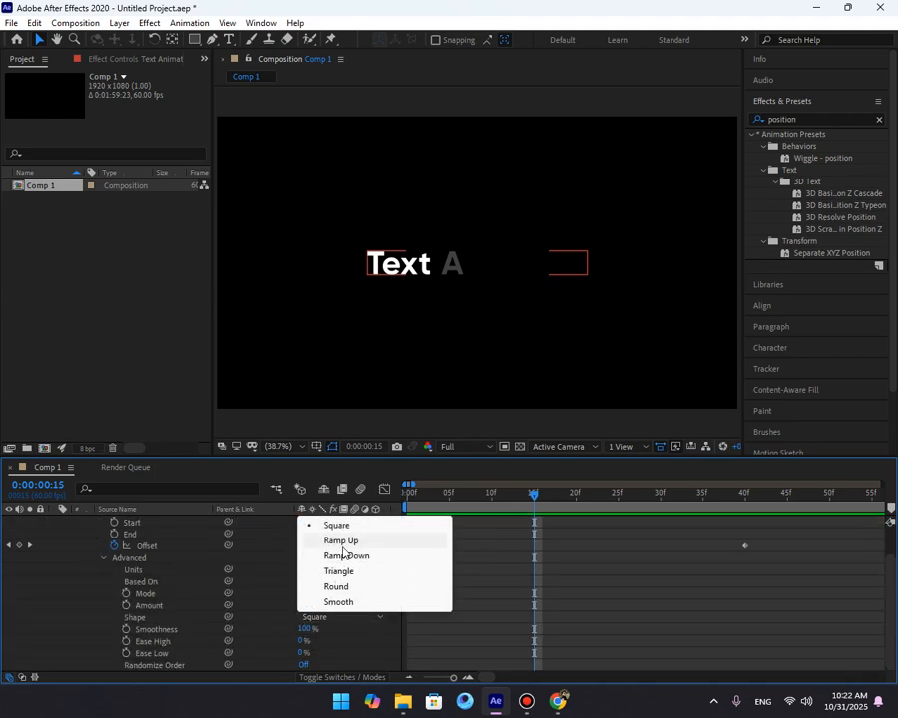
left_click(345, 537)
Preview the text animation from the start of the composition.
left_click_drag(463, 497, 405, 502)
key("space")
key("space")
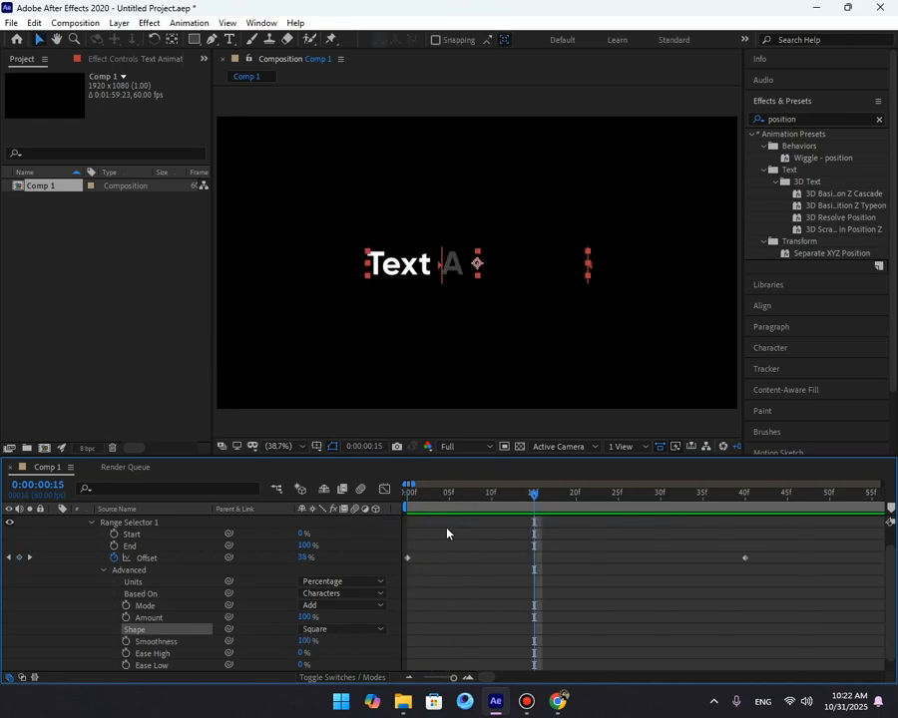
key("Home")
mouse_move(422, 497)
left_mouse_down()
mouse_move(559, 523)
mouse_move(409, 511)
left_mouse_up()
Set the range selector's Shape to Ramp Up and scrub through the result.
left_click(345, 630)
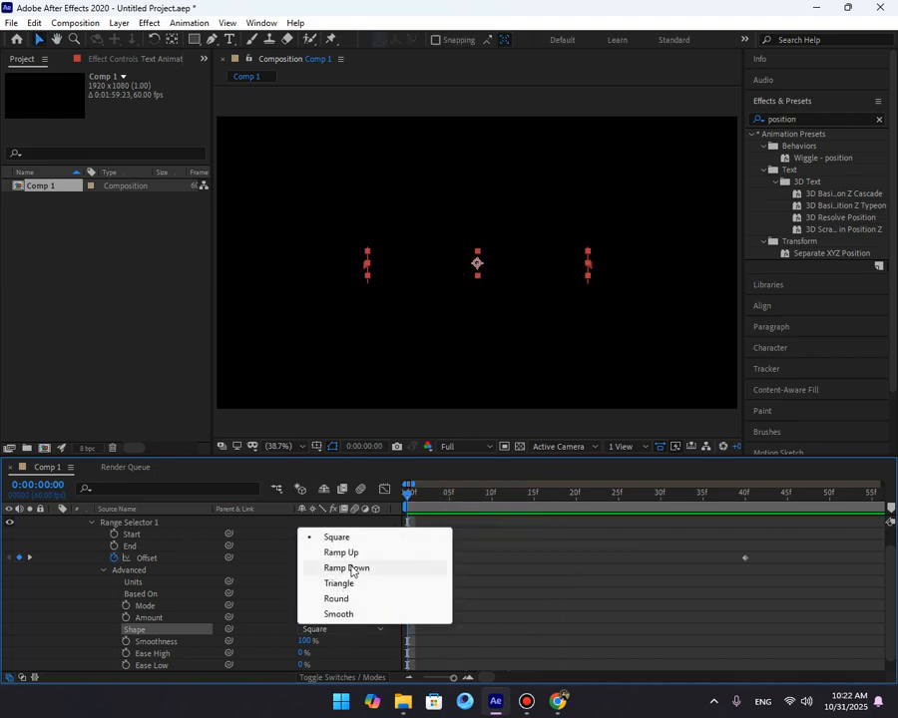
left_click(364, 554)
left_click_drag(427, 504, 388, 501)
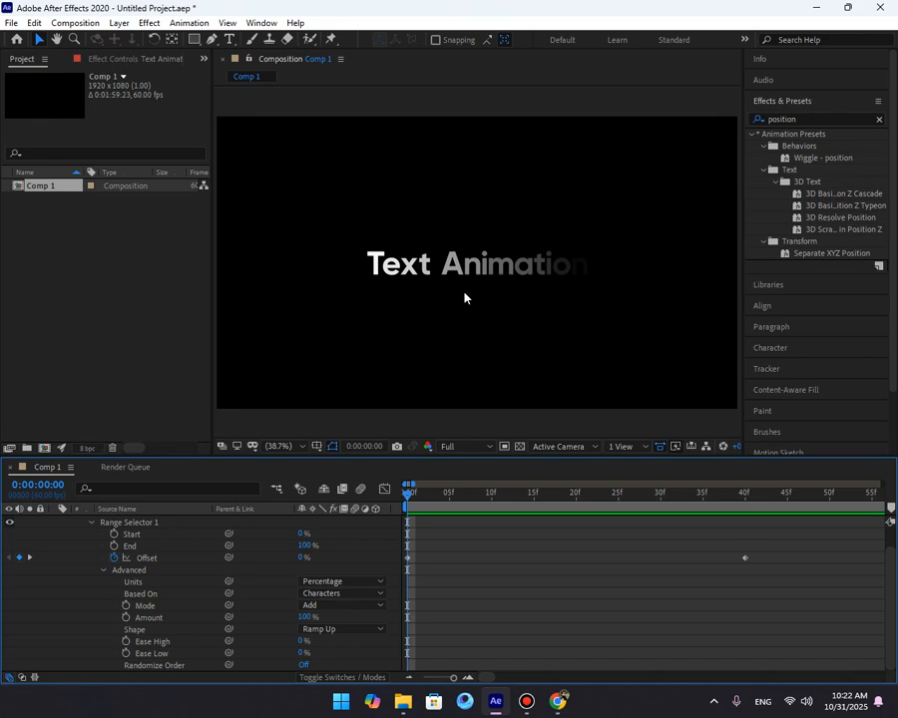
left_click_drag(423, 496, 543, 528)
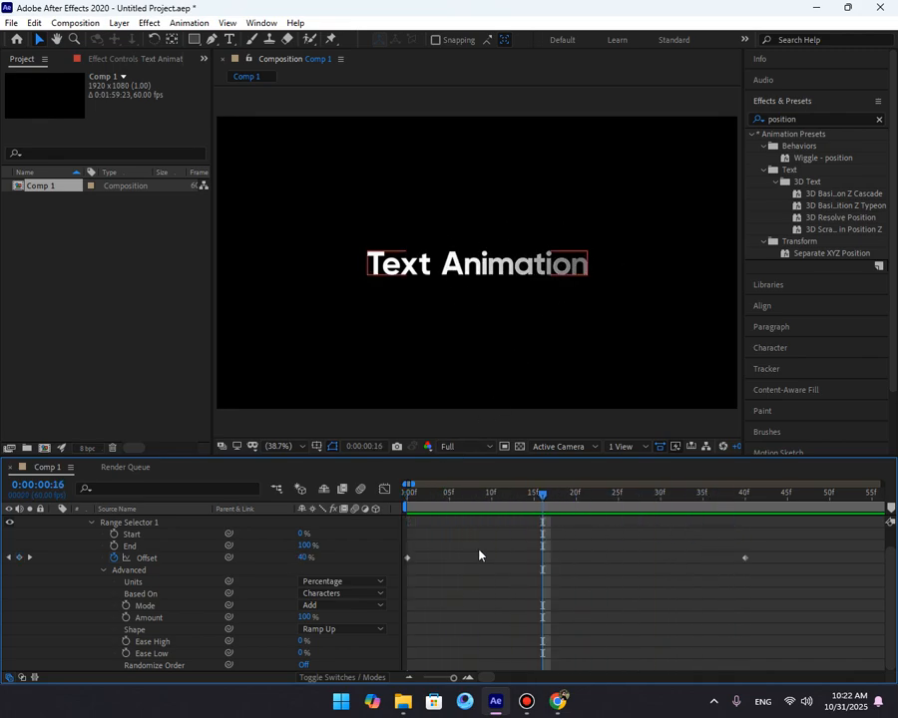
Set the range selector's Ease High and Ease Low to 20%.
left_click(300, 642)
type("20")
key("Tab")
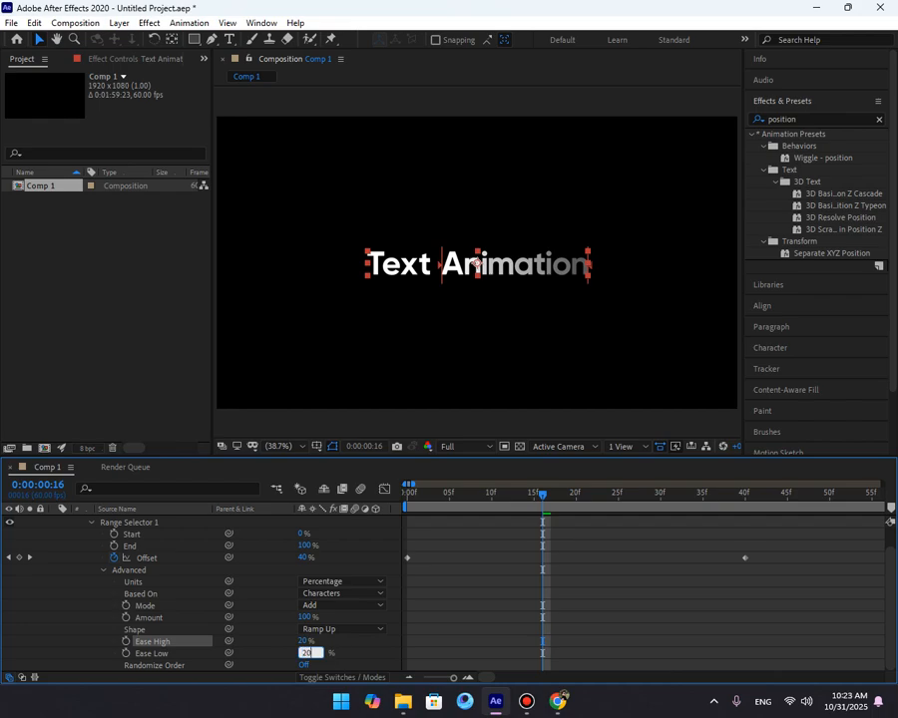
left_click(425, 613)
Turn on Randomize Order for the range selector and preview the effect.
left_click(408, 495)
key("space")
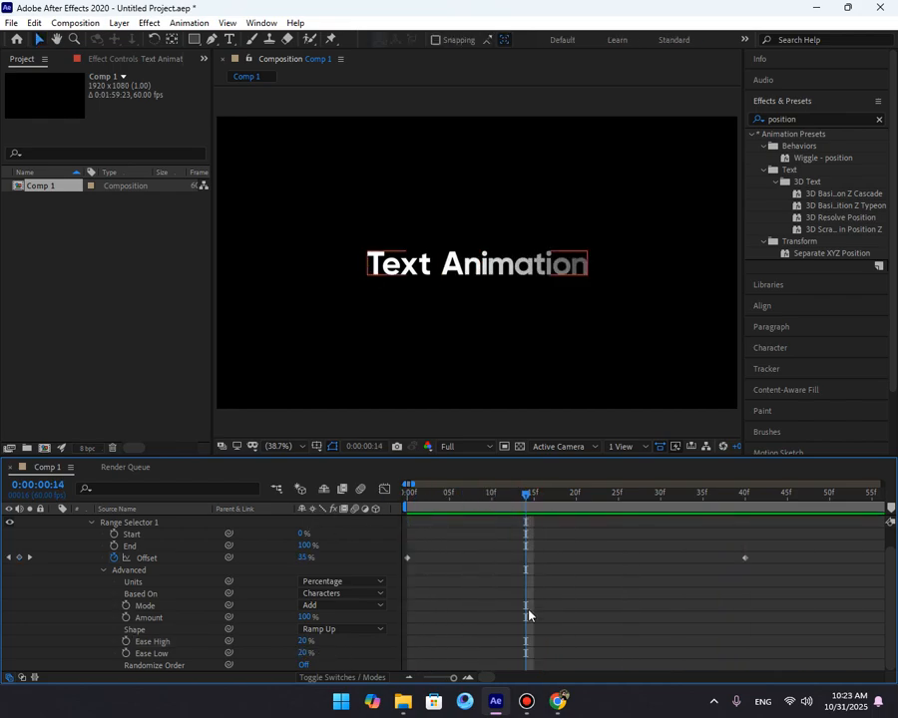
scroll(429, 597, "up", 1)
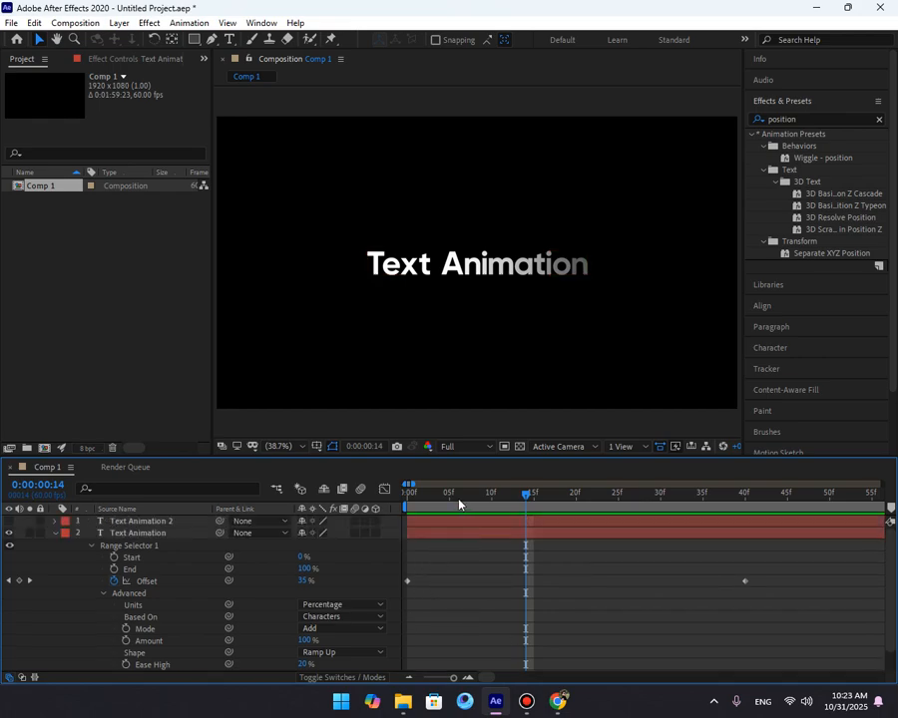
scroll(439, 614, "down", 1)
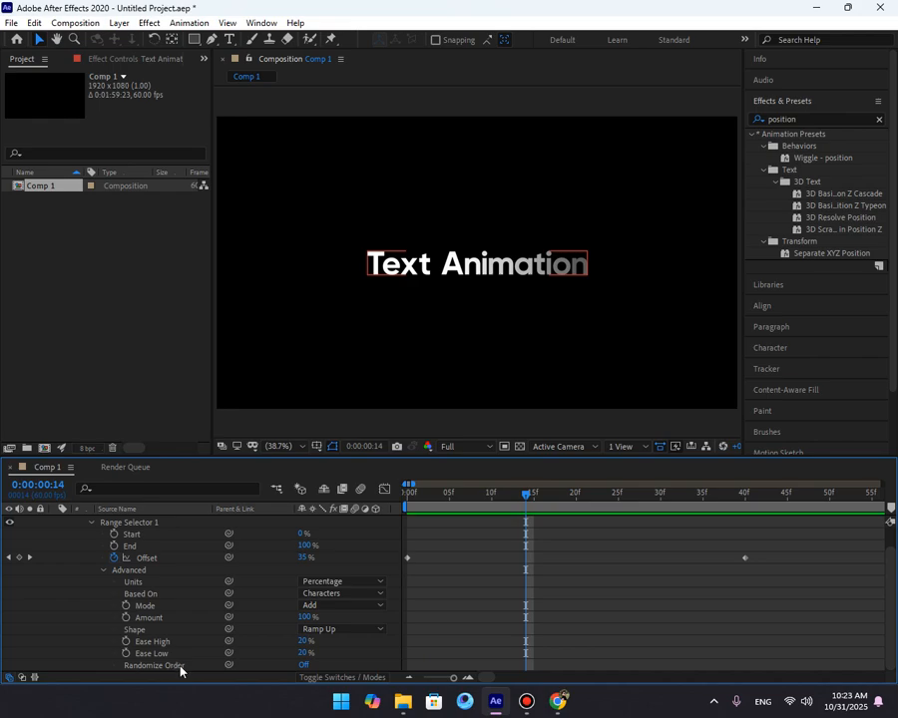
left_click(301, 666)
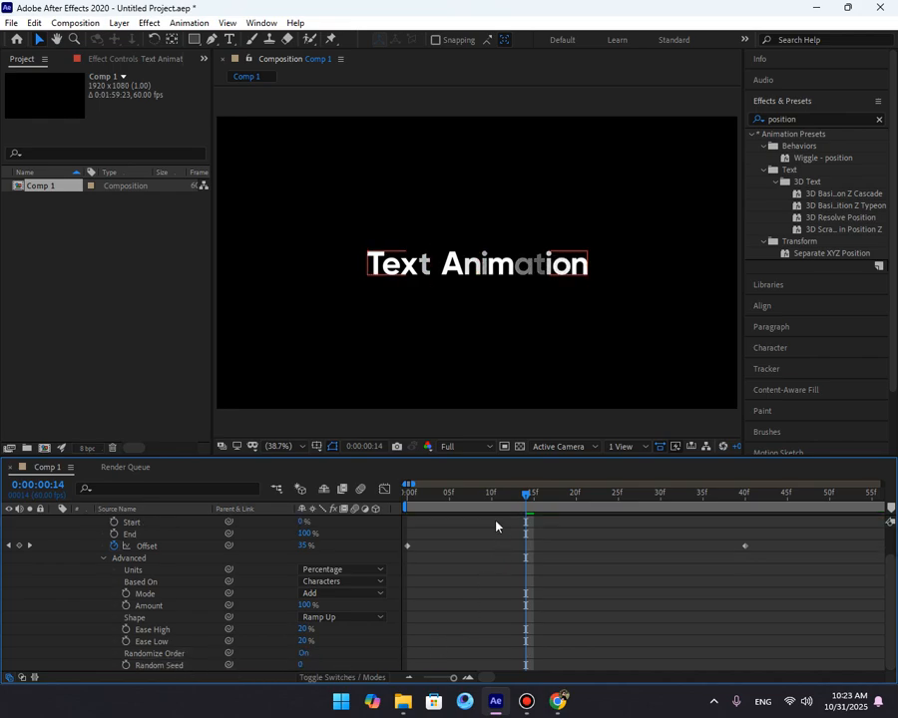
key("space")
key("space")
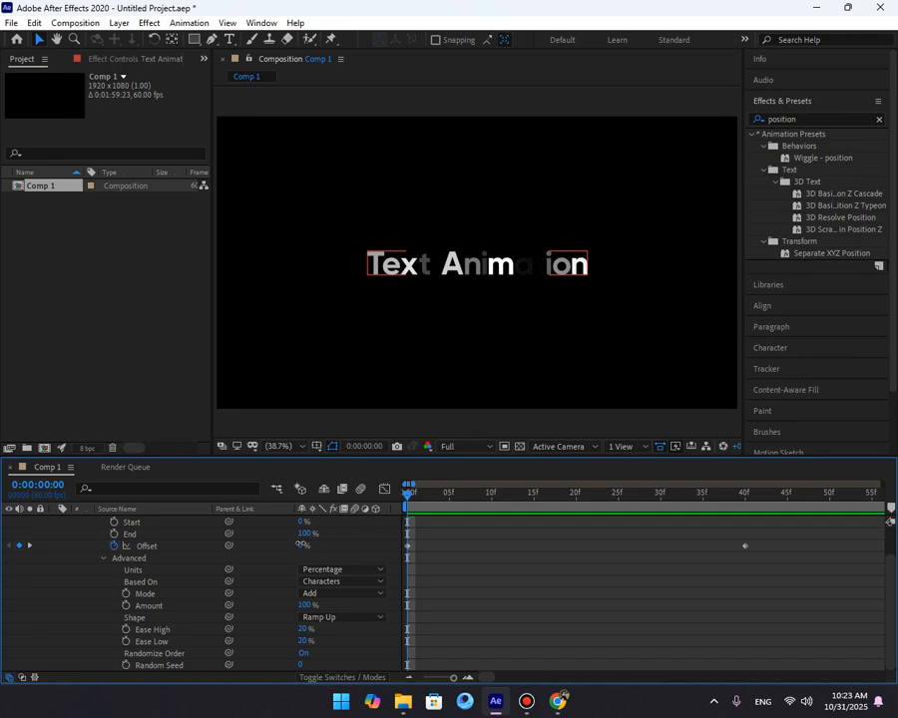
Set the Offset keyframe at the start to -100% and preview the animation.
left_click_drag(302, 544, 202, 546)
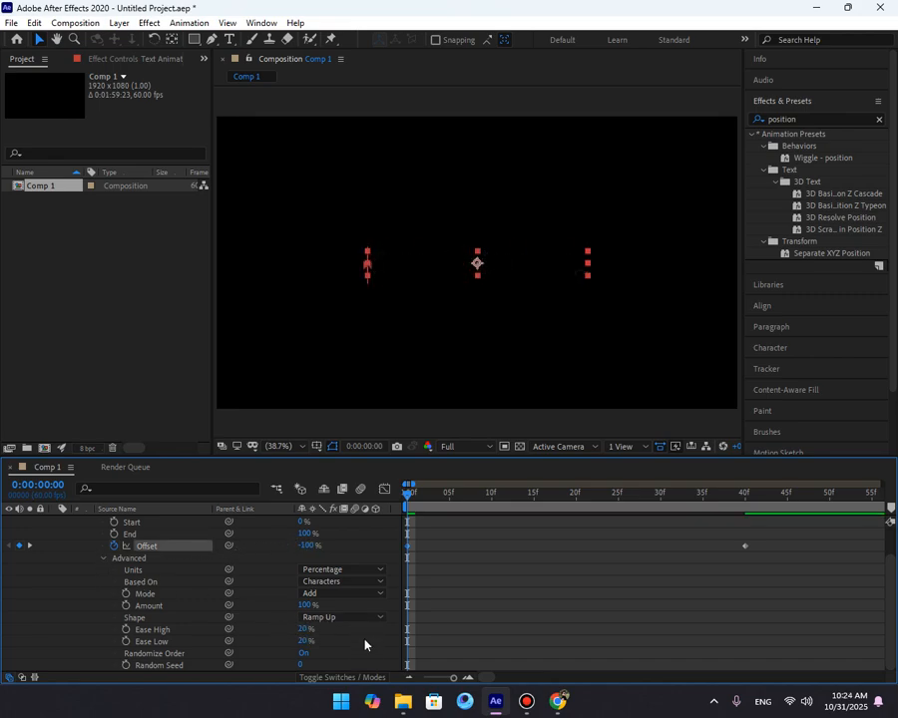
left_click(411, 678)
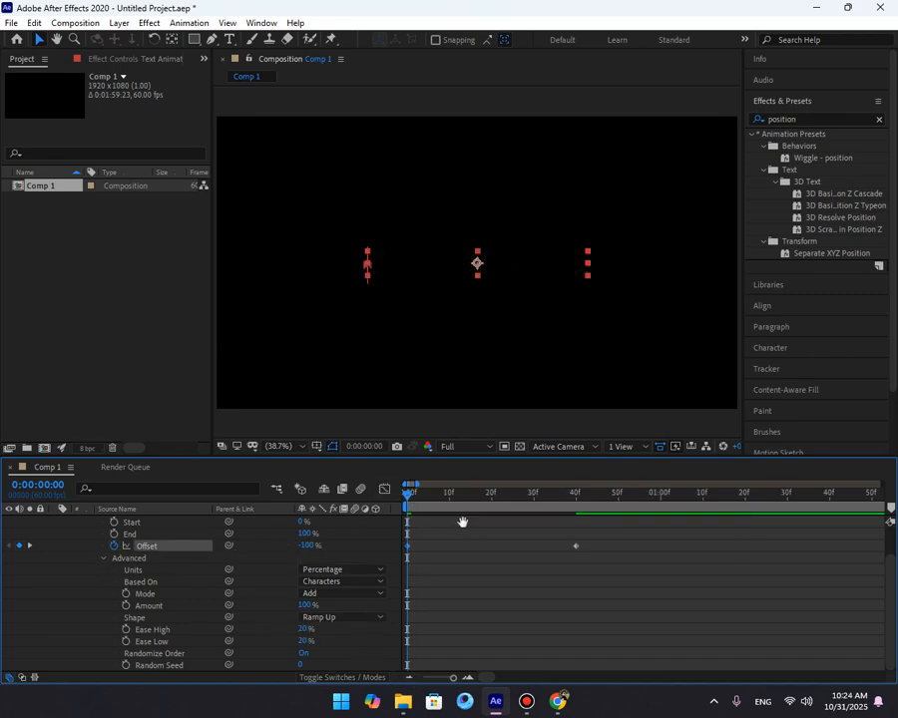
key("space")
Move the ending Offset keyframe later to about 1.6 seconds.
key("space")
left_click_drag(595, 535, 399, 555)
left_click_drag(620, 530, 409, 574)
left_click(409, 678)
key("space")
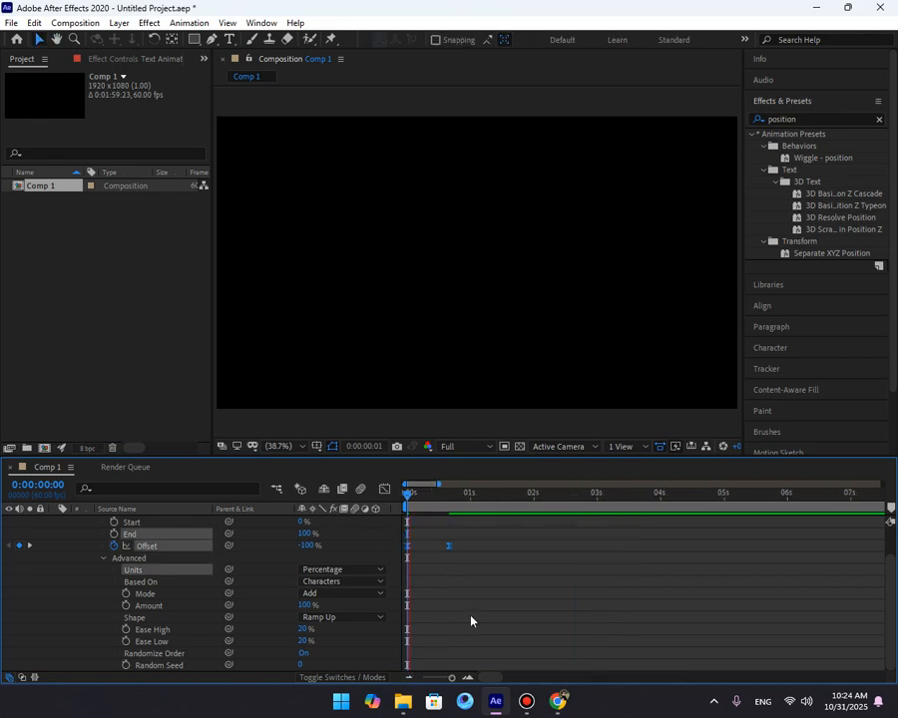
key("space")
left_click_drag(449, 547, 511, 548)
key("space")
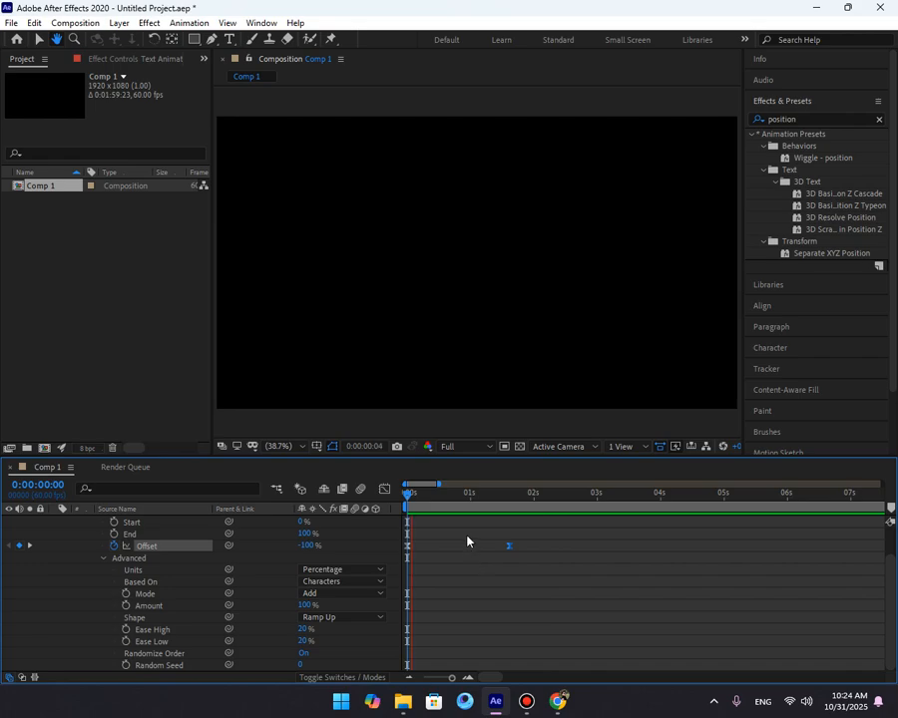
Set the range selector's Random Seed to 150.
left_click(461, 496)
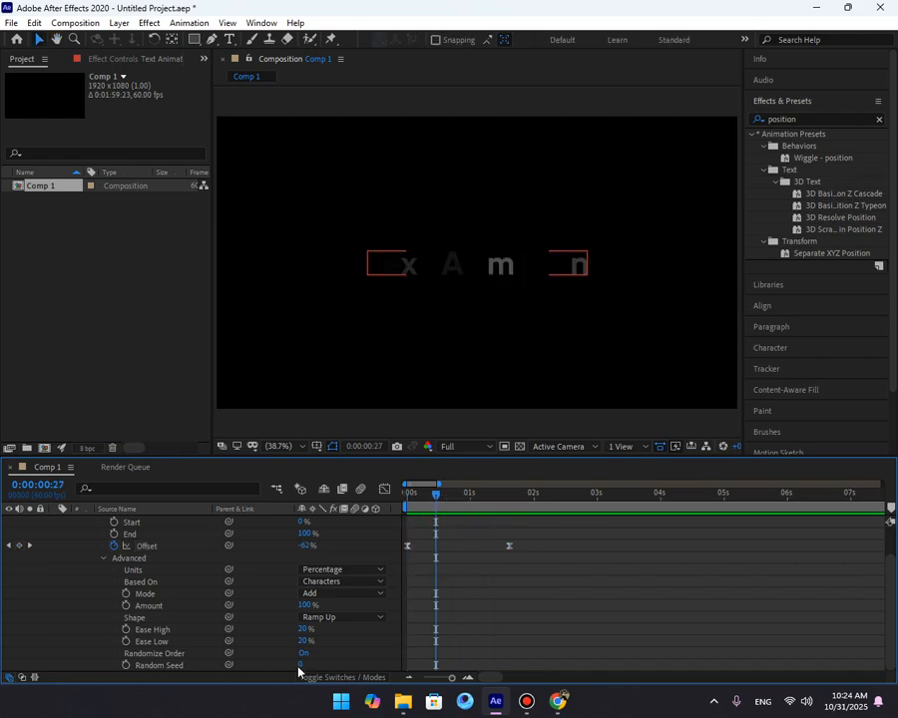
left_click_drag(300, 664, 376, 673)
left_click(309, 665)
type("150")
left_click(427, 599)
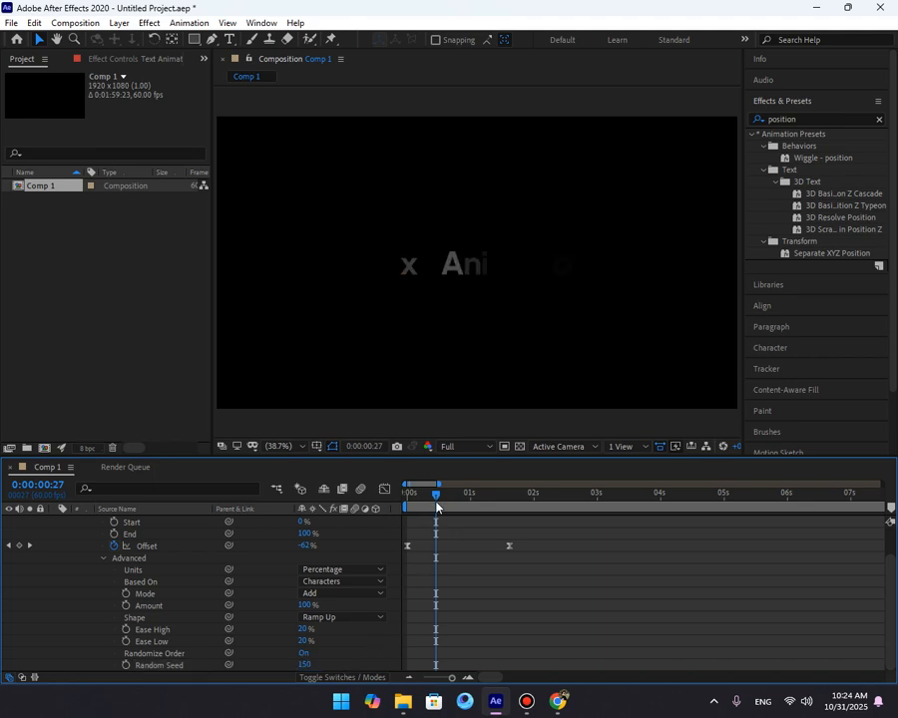
Preview the randomized opacity reveal by playing and scrubbing the timeline.
left_click_drag(436, 497, 405, 498)
key("space")
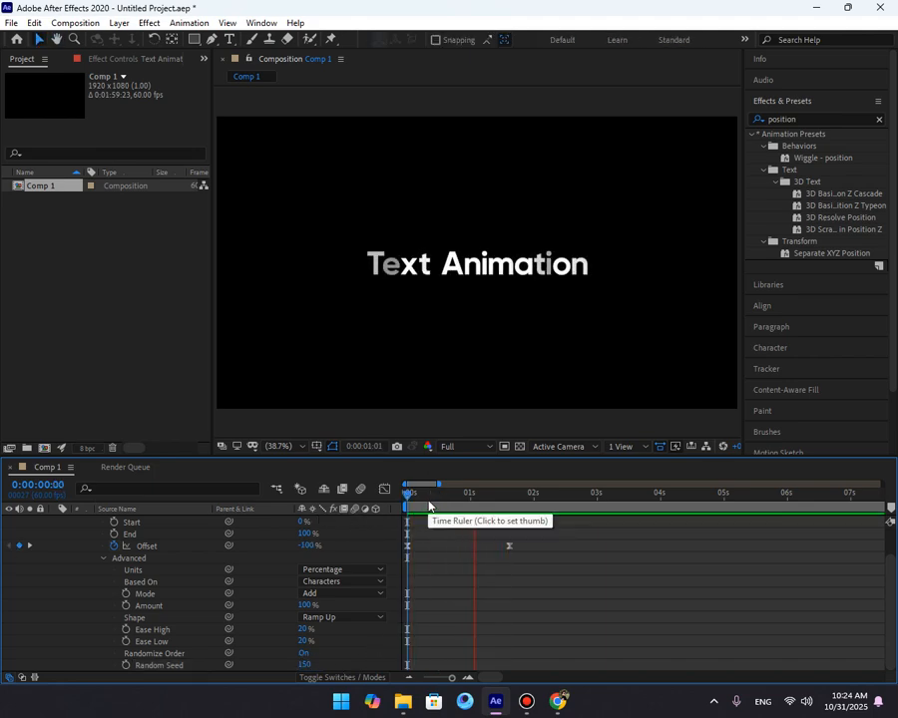
left_click(430, 499)
left_click_drag(430, 498, 457, 504)
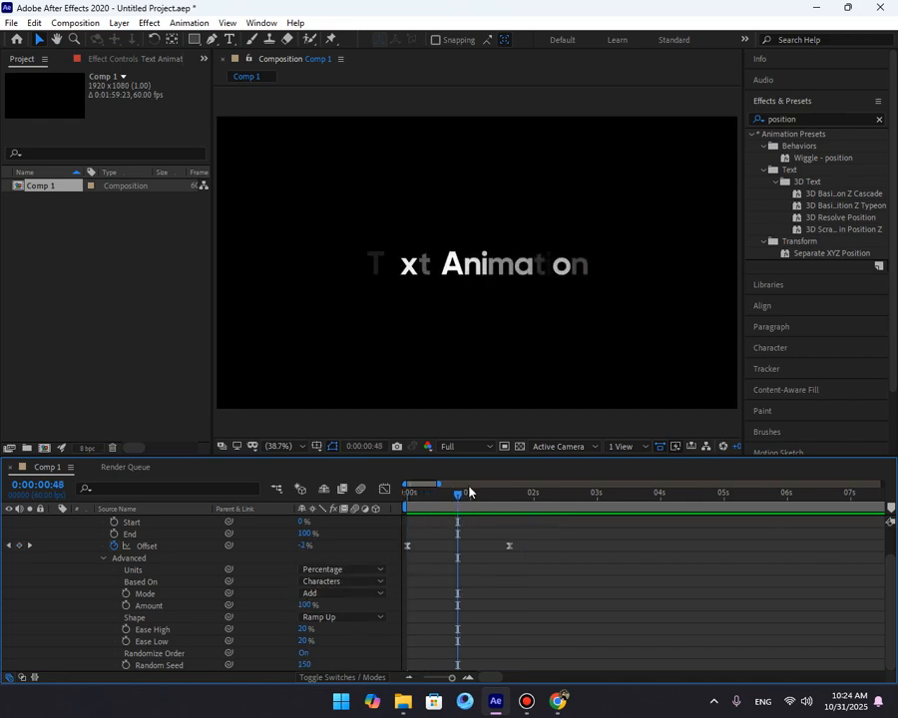
left_click_drag(470, 490, 395, 513)
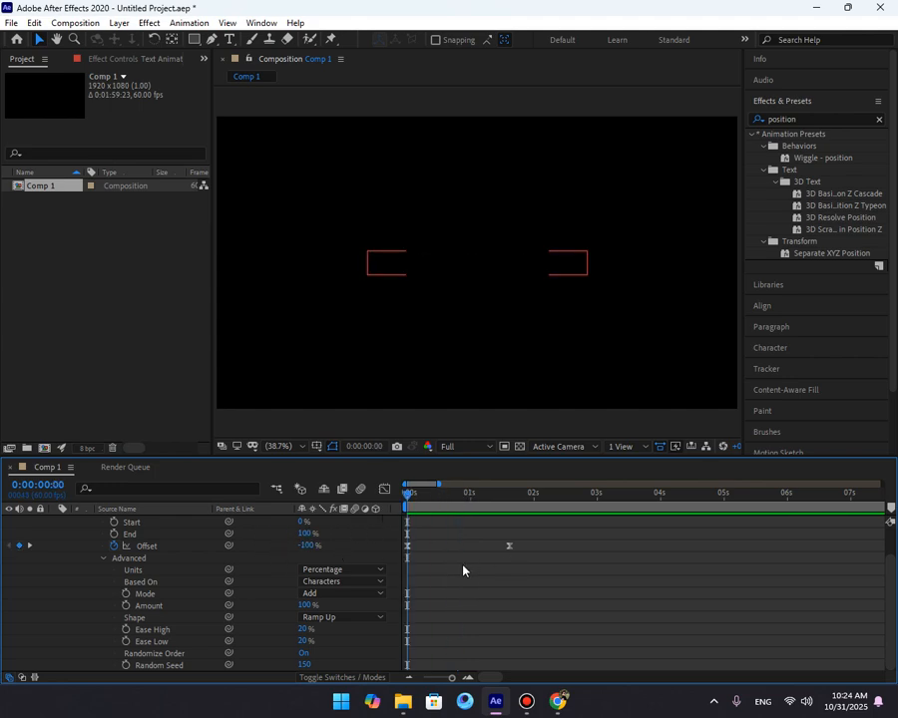
scroll(455, 571, "up", 2)
left_click(56, 535)
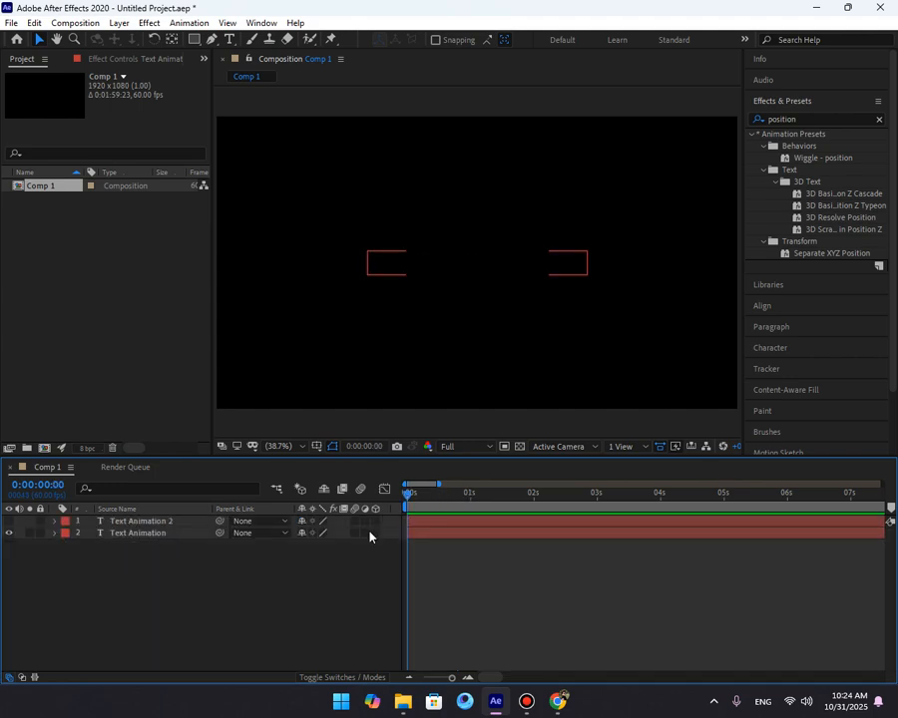
left_click(57, 537)
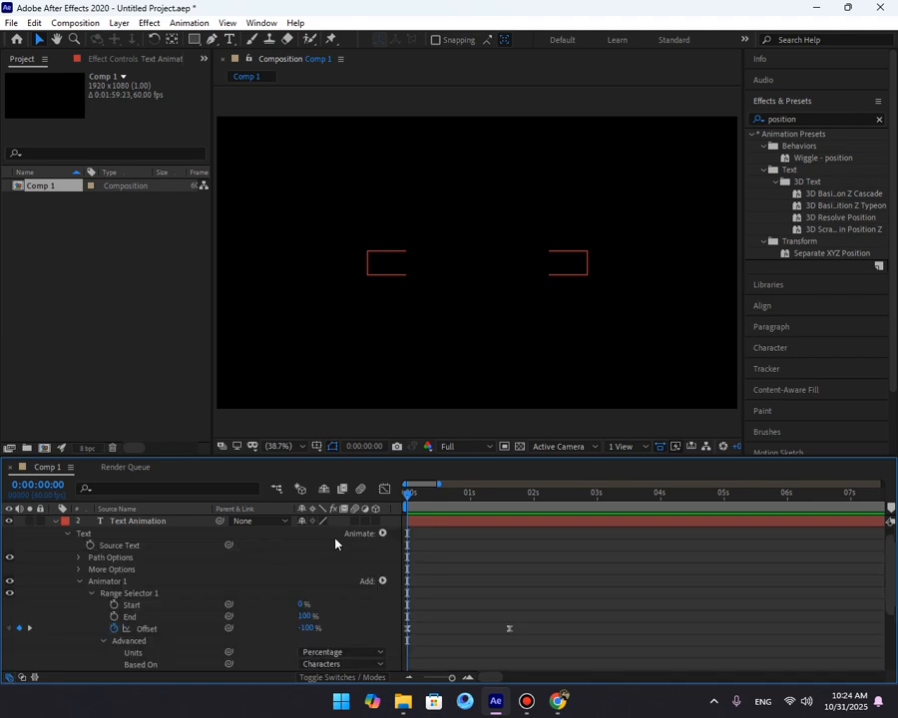
left_click(381, 534)
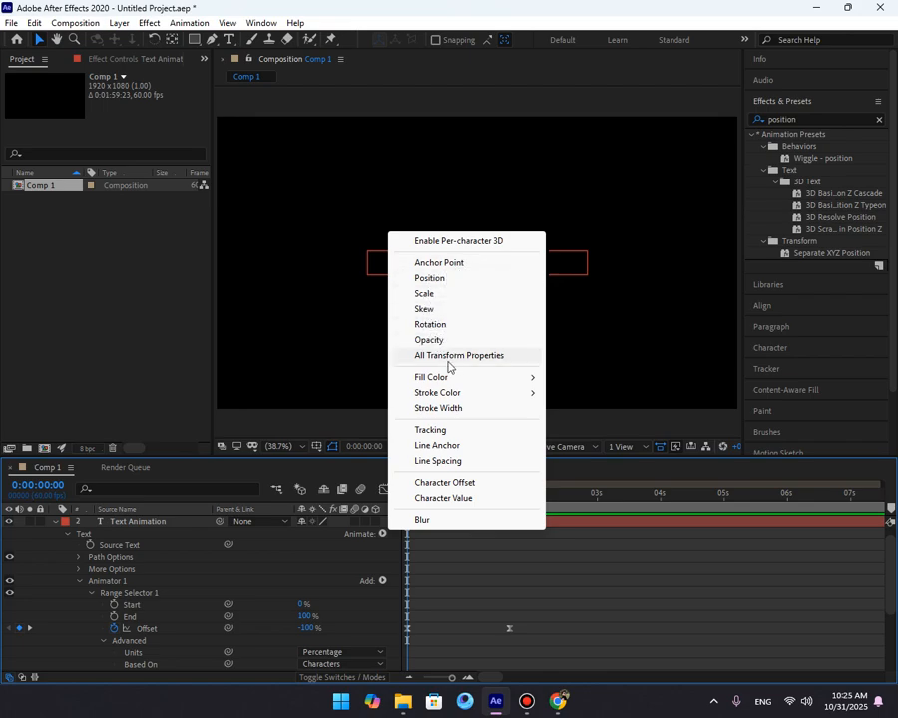
mouse_move(453, 380)
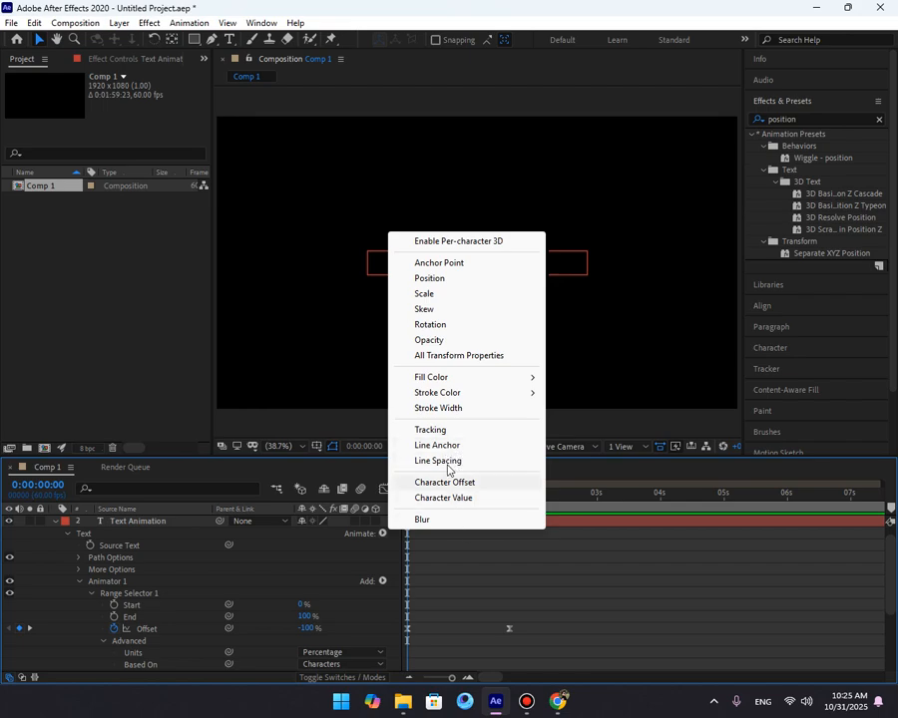
left_click(461, 585)
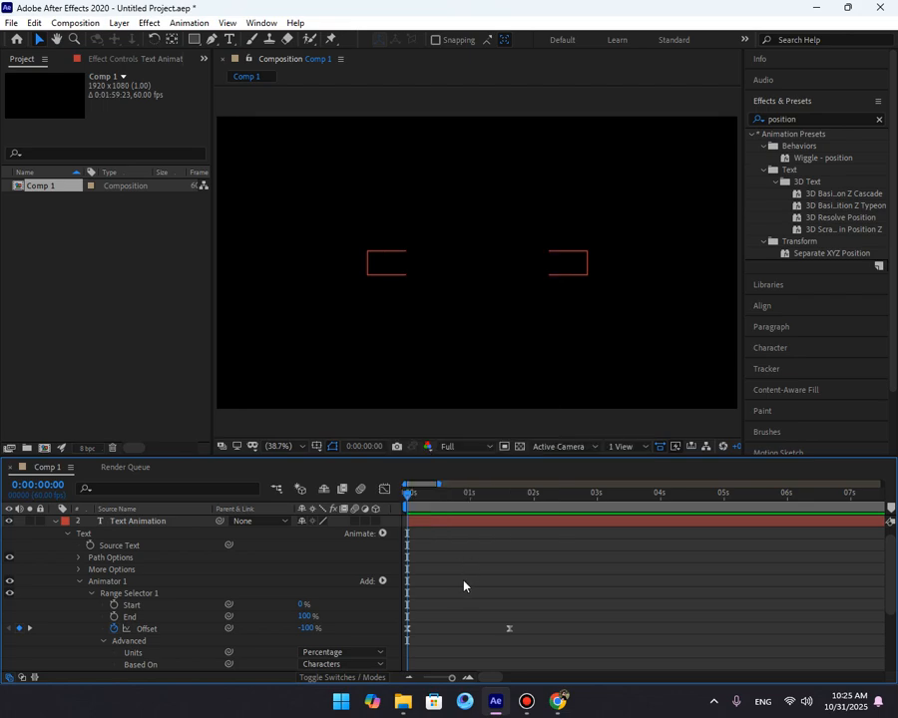